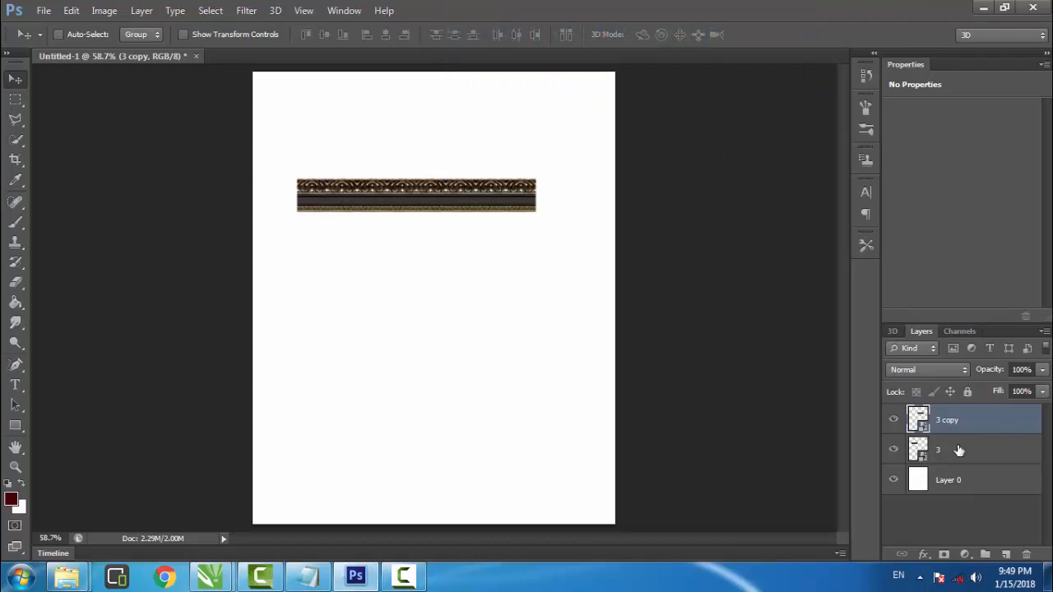
Rasterize the layers 3 and 3 copy and merge the two frame strips into a single layer.
{"action": "right_click", "coordinate": [958, 450]}
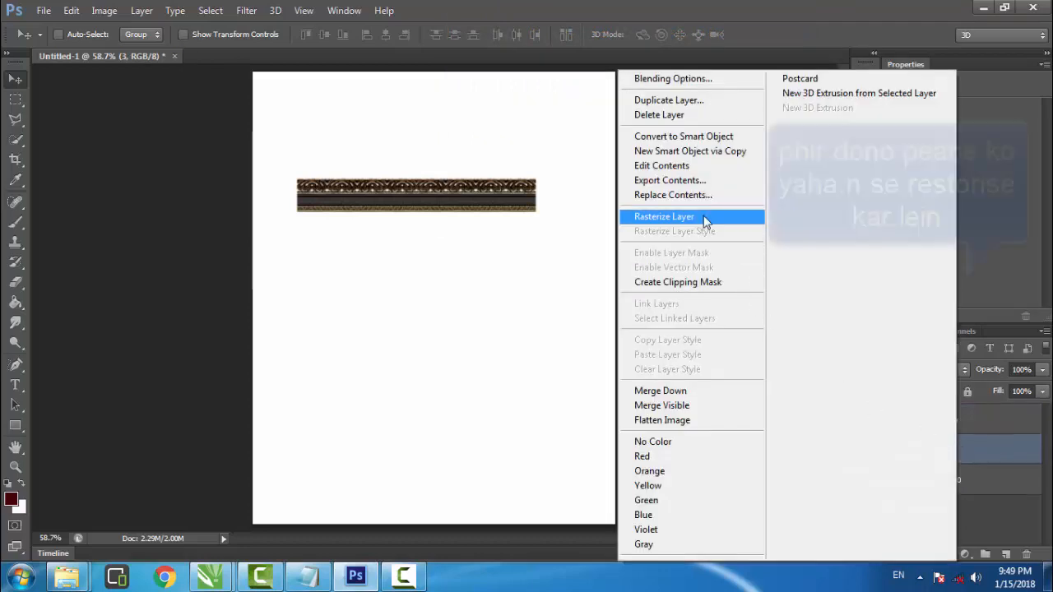
{"action": "left_click", "coordinate": [704, 216]}
{"action": "right_click", "coordinate": [958, 421]}
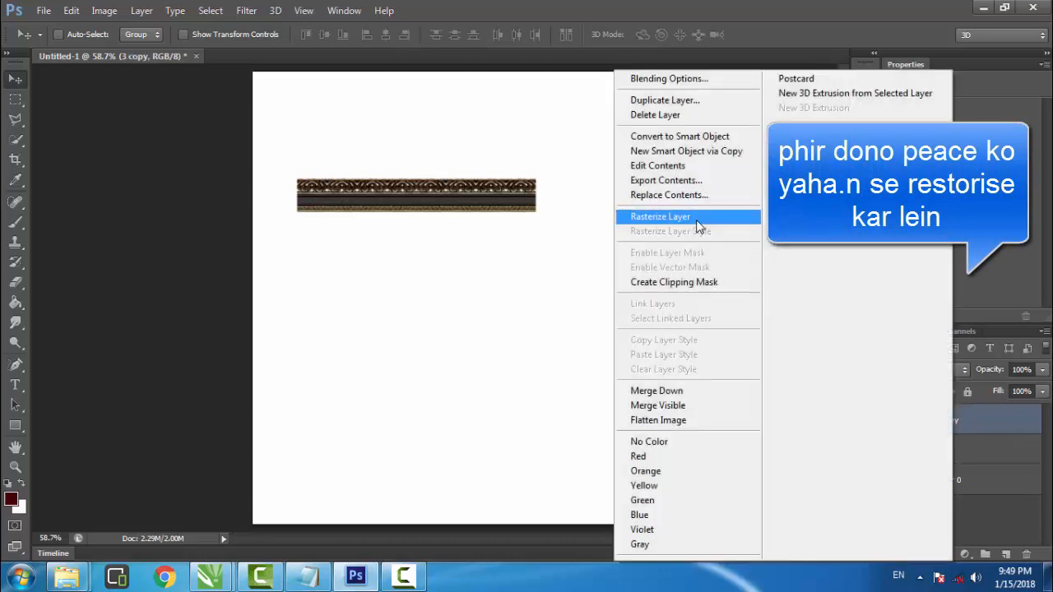
{"action": "left_click", "coordinate": [696, 218]}
{"action": "key", "text": "ctrl+e"}
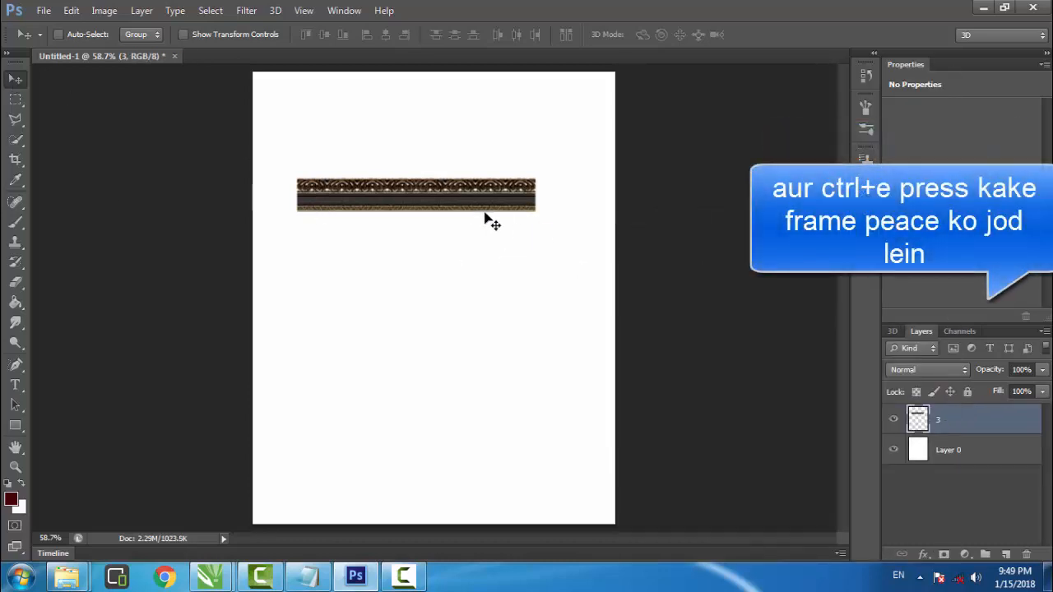
Warp the merged frame strip with the Arc style and position it in the upper part of the page.
{"action": "left_click_drag", "start_coordinate": [444, 204], "coordinate": [462, 208]}
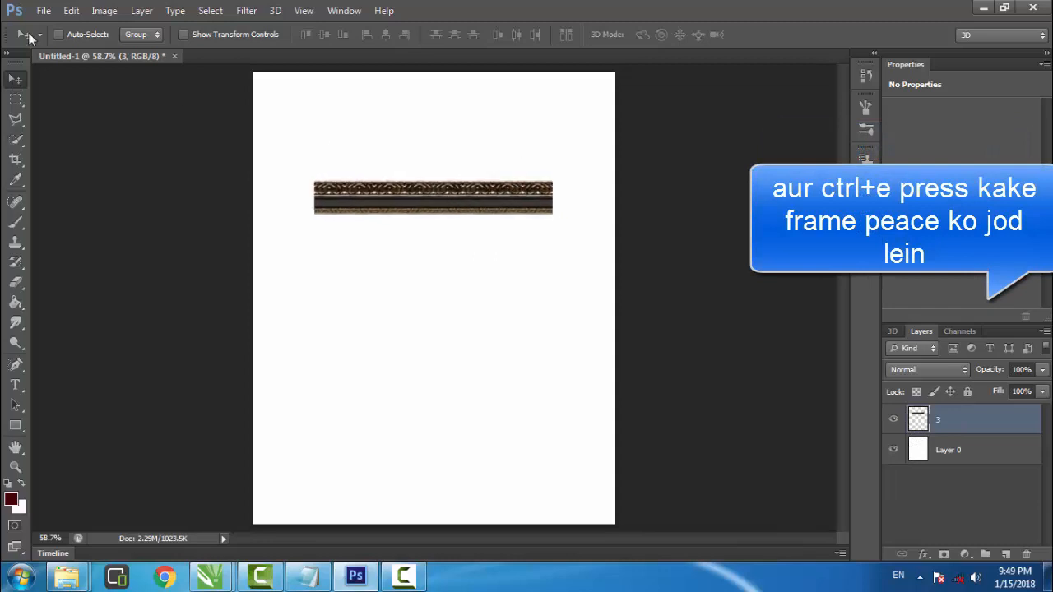
{"action": "left_click", "coordinate": [71, 11]}
{"action": "mouse_move", "coordinate": [279, 297]}
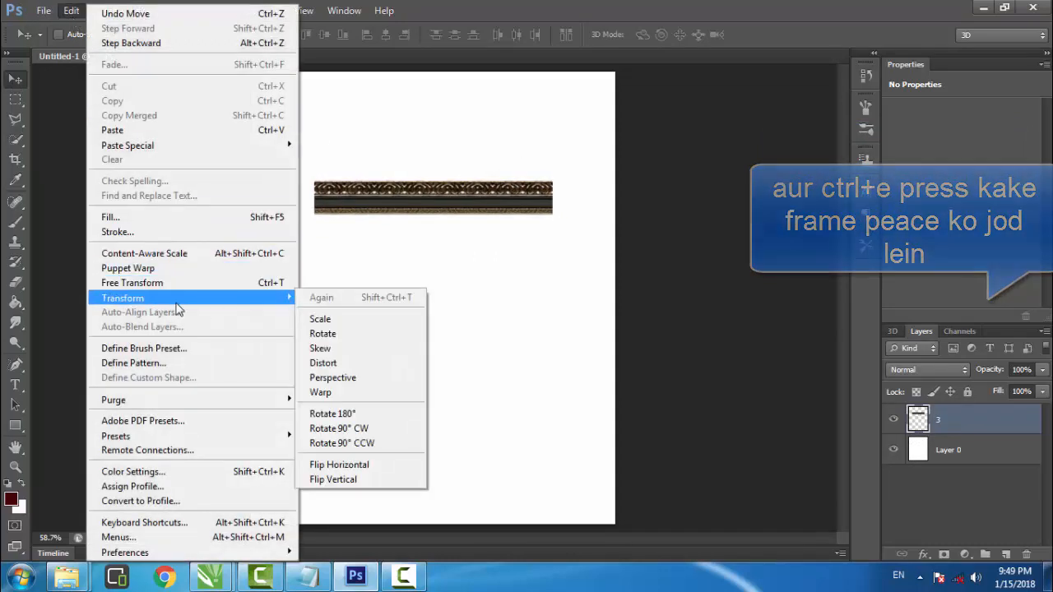
{"action": "left_click", "coordinate": [351, 394]}
{"action": "left_click", "coordinate": [178, 38]}
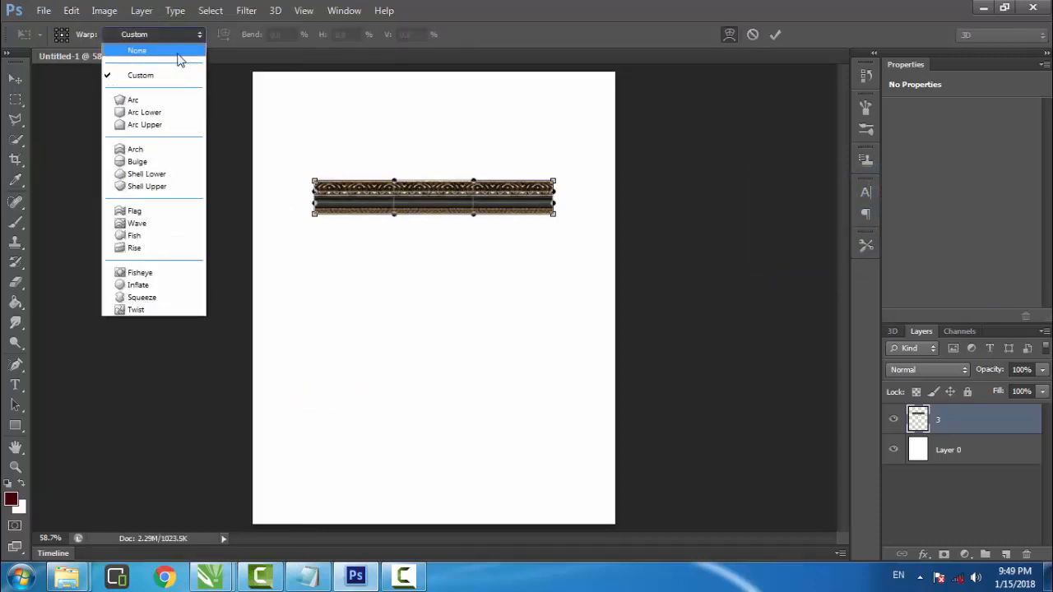
{"action": "left_click", "coordinate": [144, 98]}
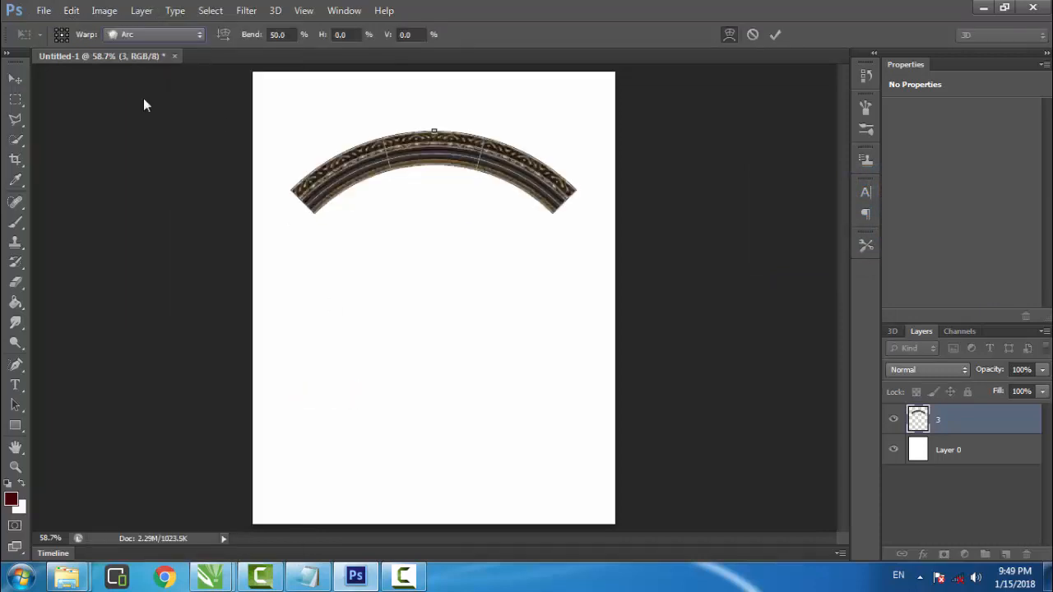
{"action": "left_click_drag", "start_coordinate": [421, 157], "coordinate": [404, 145]}
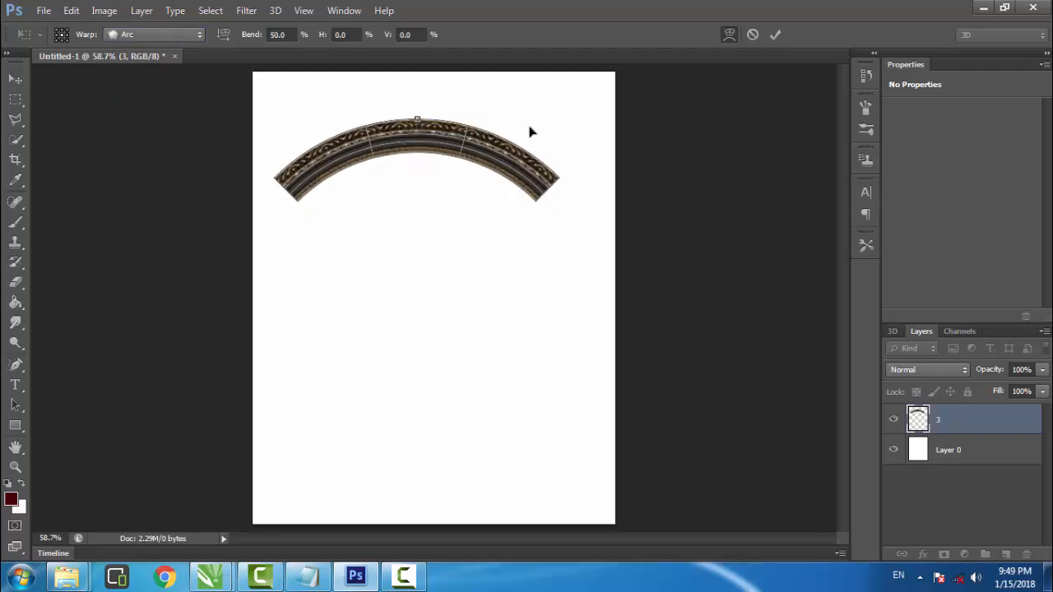
{"action": "left_click", "coordinate": [774, 36]}
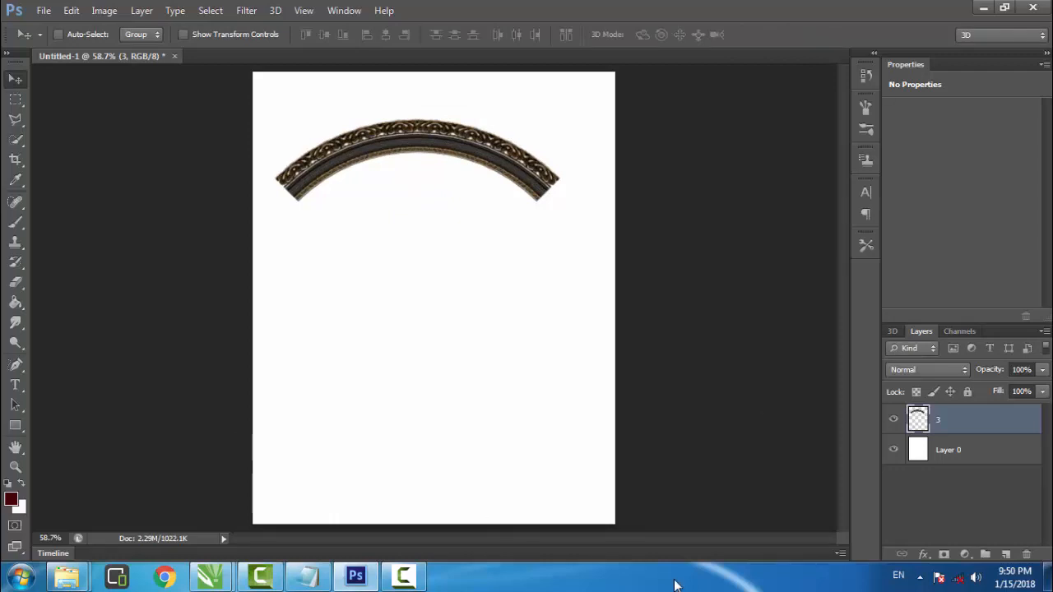
Show the rulers and place a vertical and a horizontal guide through the centre of Layer 0.
{"action": "left_click", "coordinate": [958, 457]}
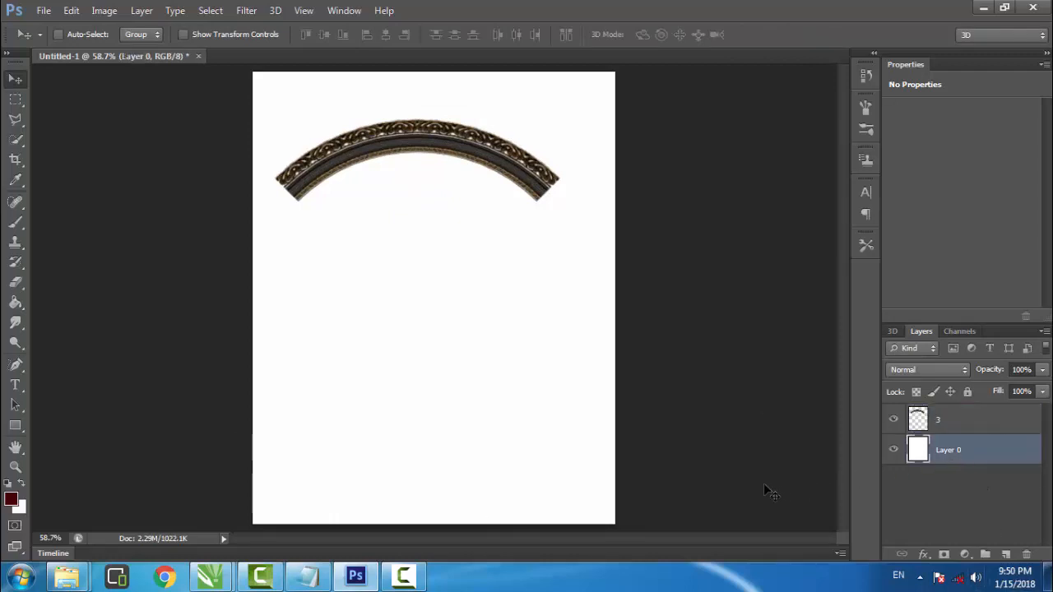
{"action": "key", "text": "ctrl+r"}
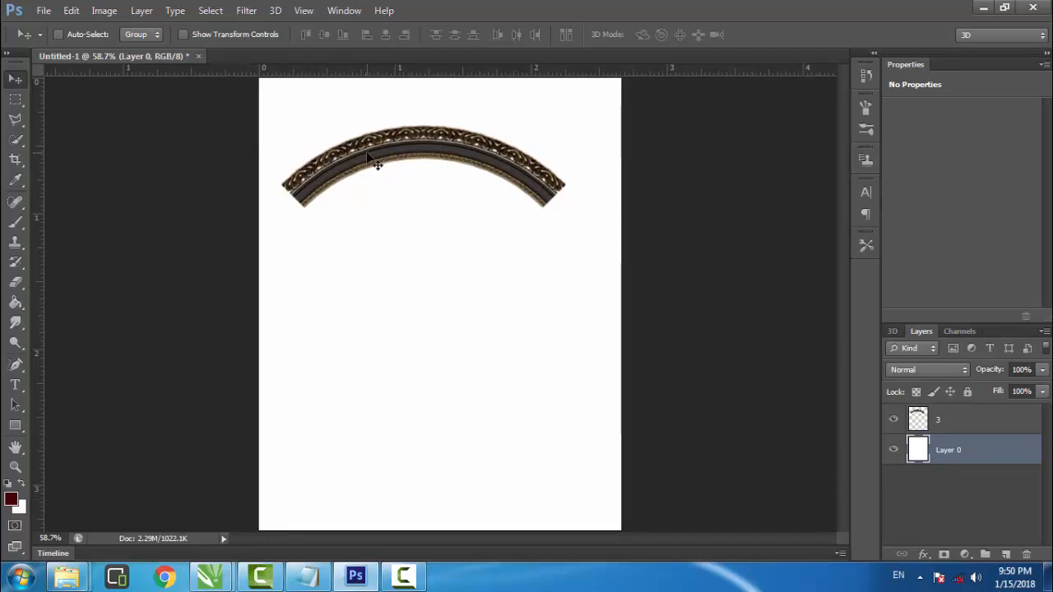
{"action": "left_click", "coordinate": [183, 35]}
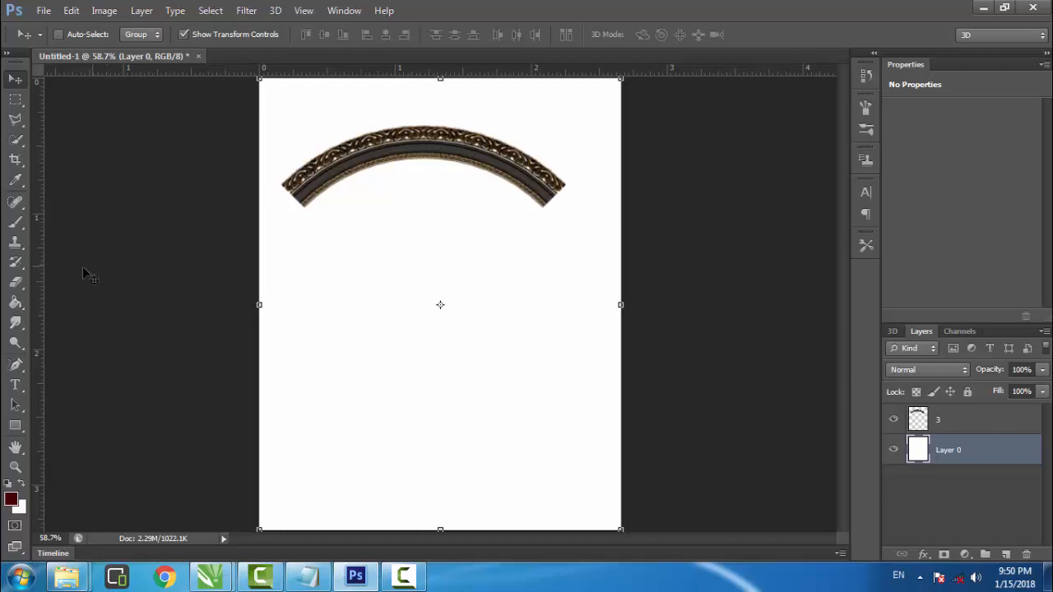
{"action": "left_click_drag", "start_coordinate": [38, 277], "coordinate": [440, 296]}
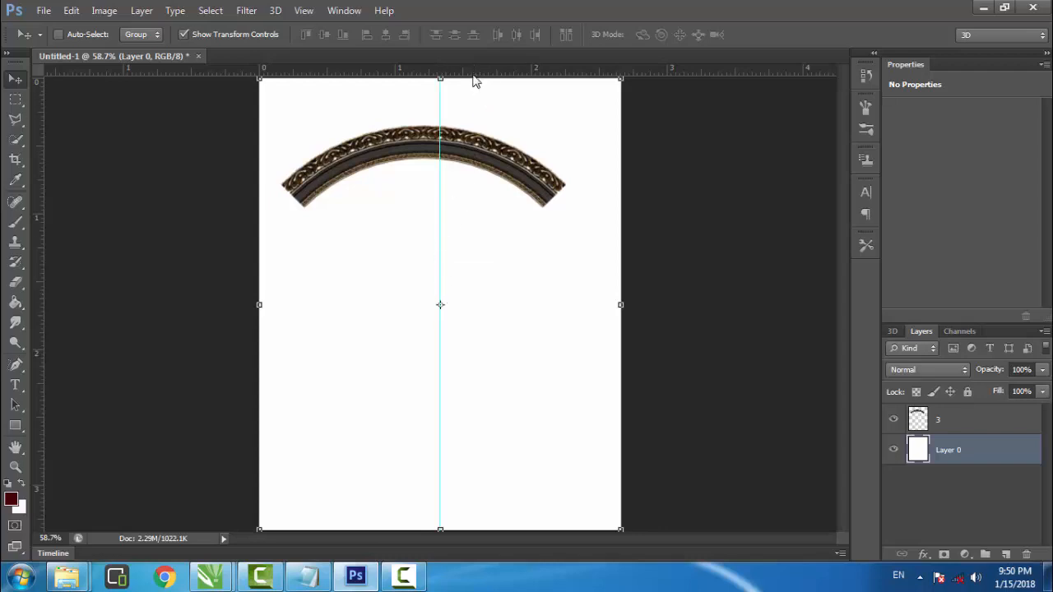
{"action": "left_click_drag", "start_coordinate": [474, 74], "coordinate": [452, 308]}
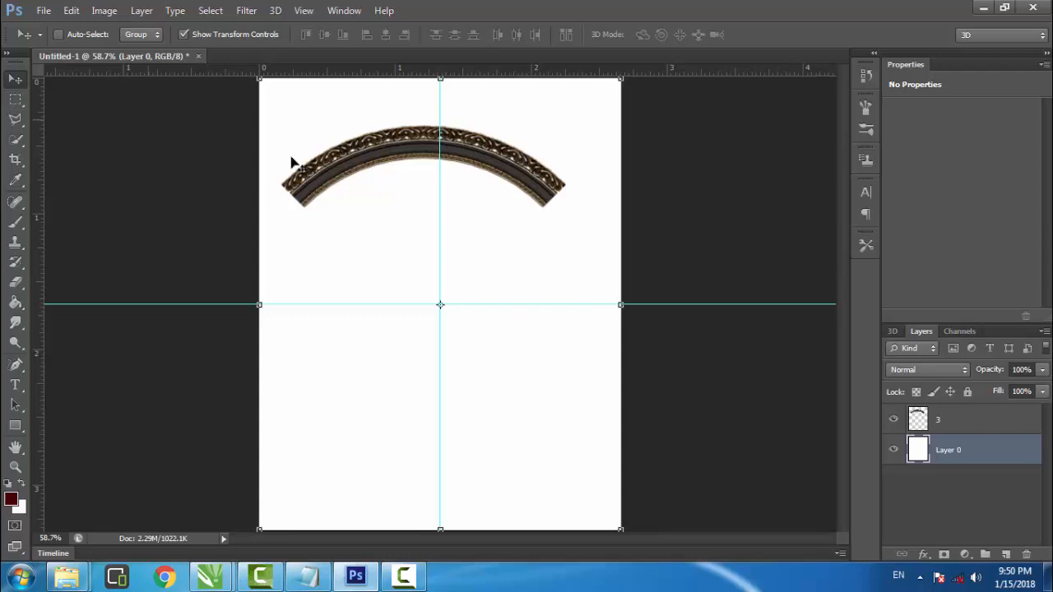
Move the arc on layer 3 flush into the page's top-left corner and hide the transform controls.
{"action": "left_click", "coordinate": [954, 421]}
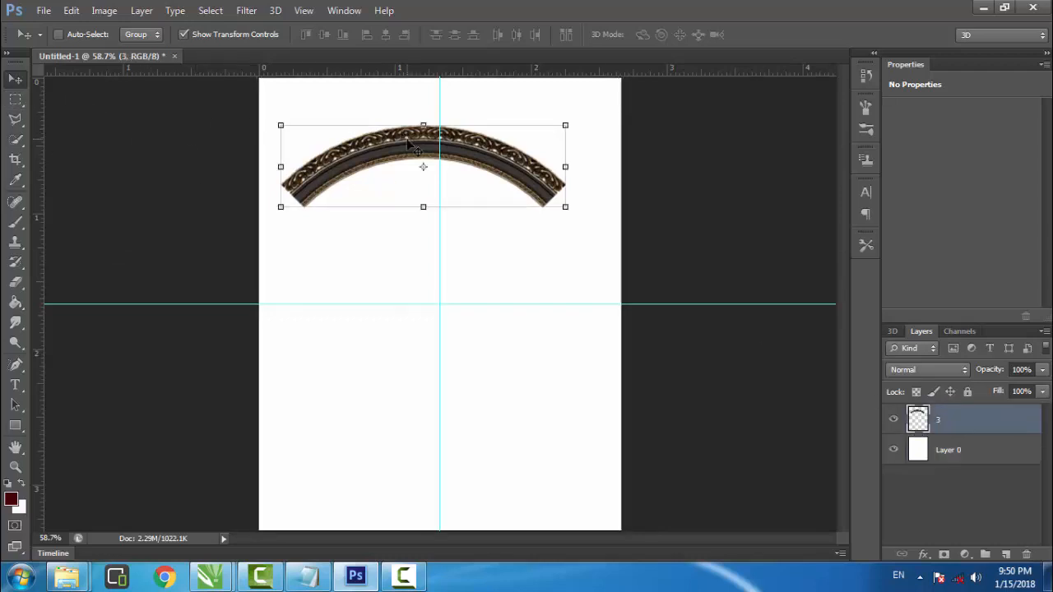
{"action": "left_click_drag", "start_coordinate": [402, 141], "coordinate": [383, 107]}
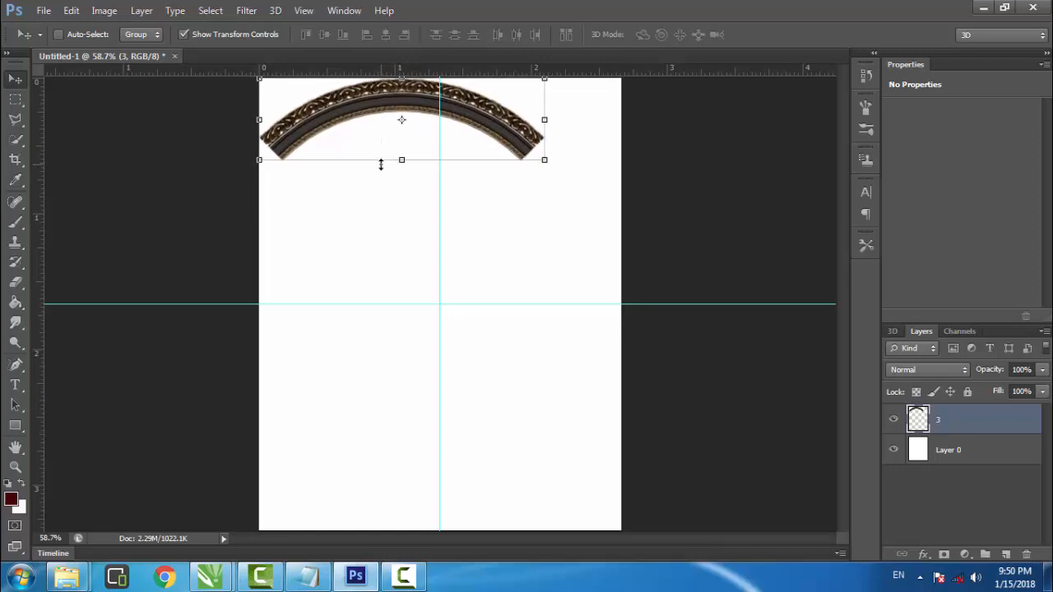
{"action": "left_click", "coordinate": [183, 35]}
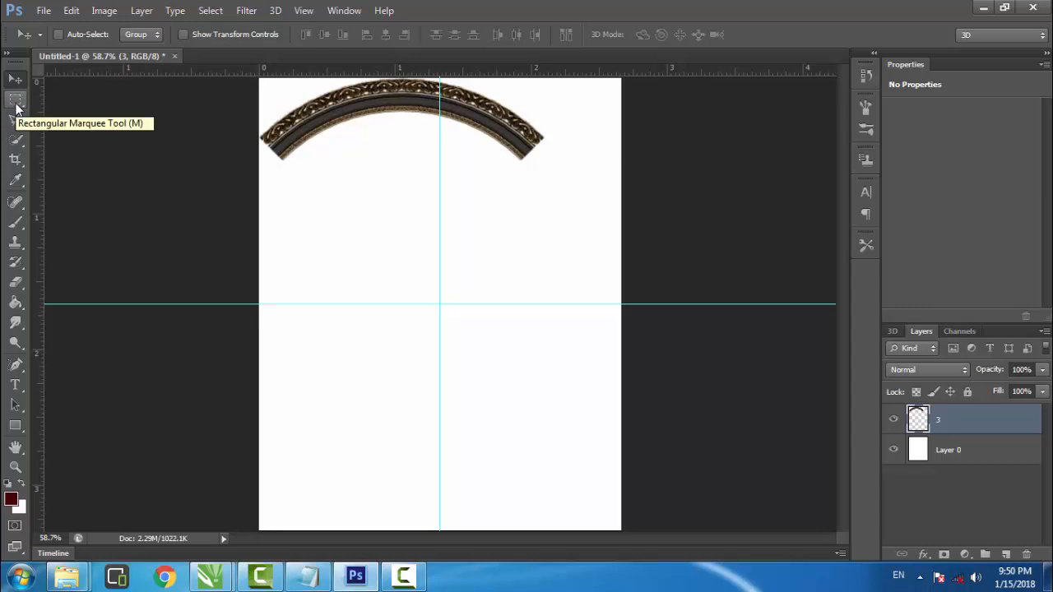
Select the part of the arc right of the vertical guide with the Rectangular Marquee, delete it and deselect.
{"action": "left_click_drag", "start_coordinate": [16, 105], "coordinate": [56, 98]}
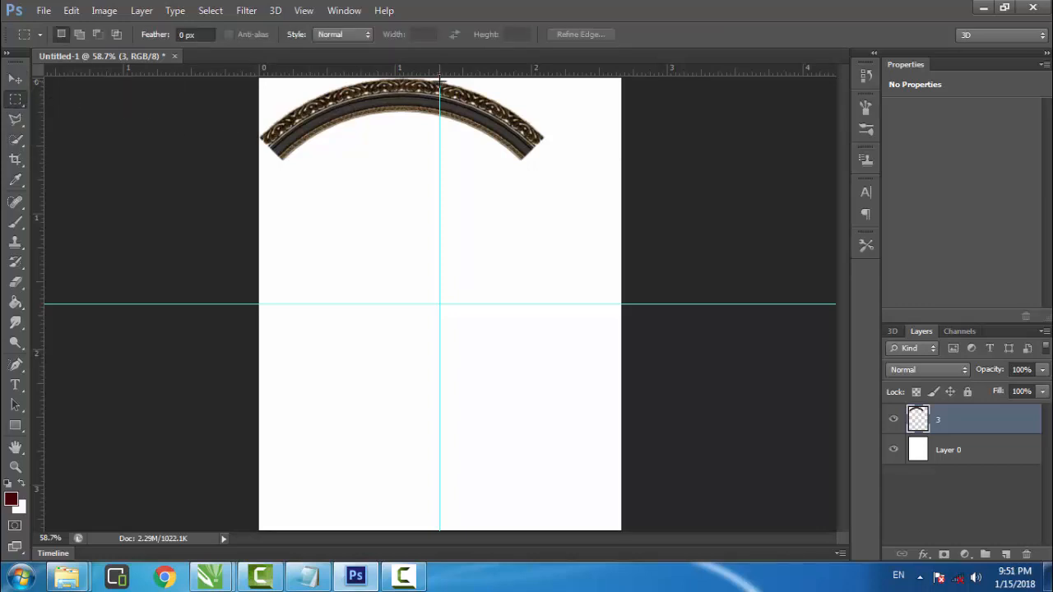
{"action": "left_click_drag", "start_coordinate": [440, 79], "coordinate": [549, 191]}
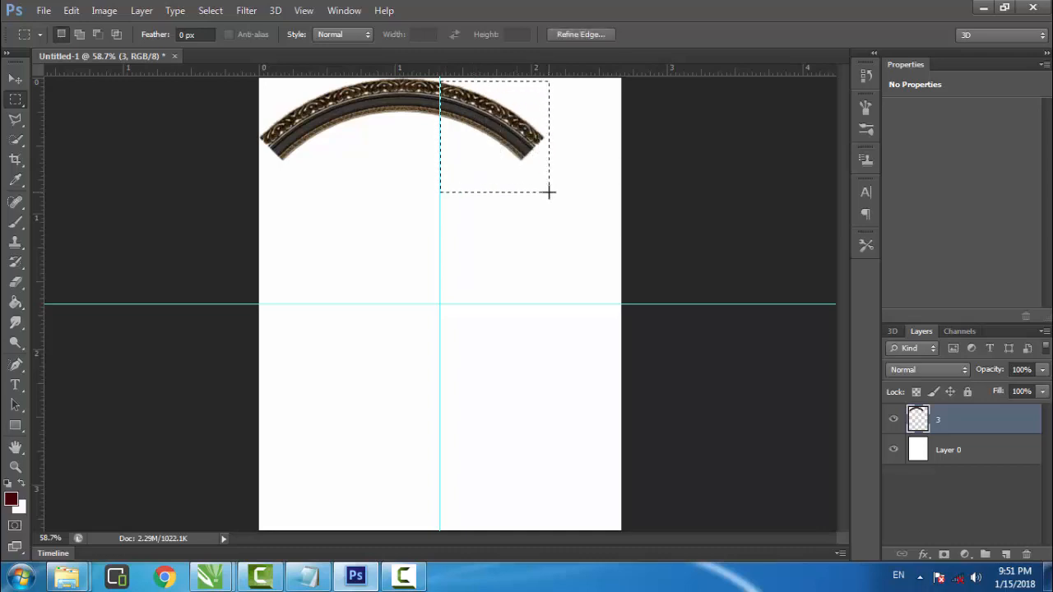
{"action": "key", "text": "Delete"}
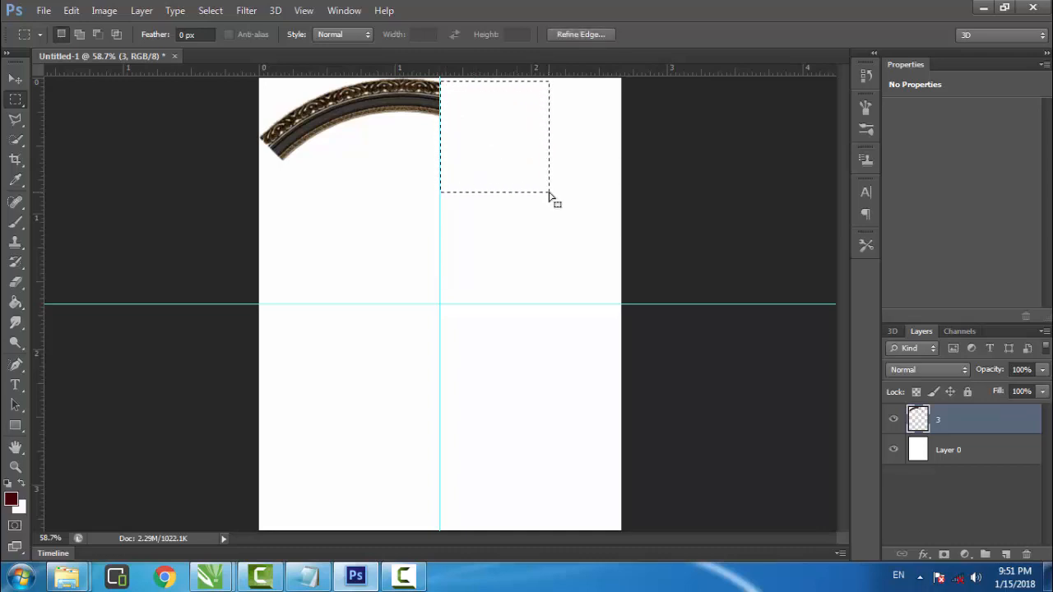
{"action": "key", "text": "ctrl+d"}
Duplicate the half arc, rotate the copy 90° counterclockwise and place it along the page's left edge, meeting the arc's left end.
{"action": "left_click", "coordinate": [13, 80]}
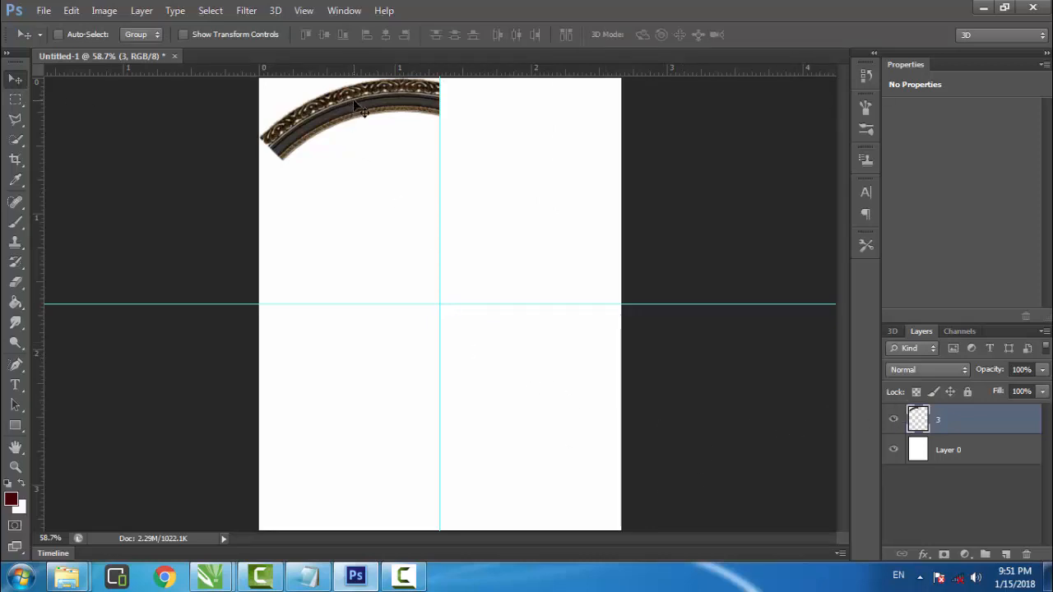
{"action": "left_click_drag", "start_coordinate": [356, 106], "coordinate": [356, 138]}
{"action": "left_click", "coordinate": [72, 11]}
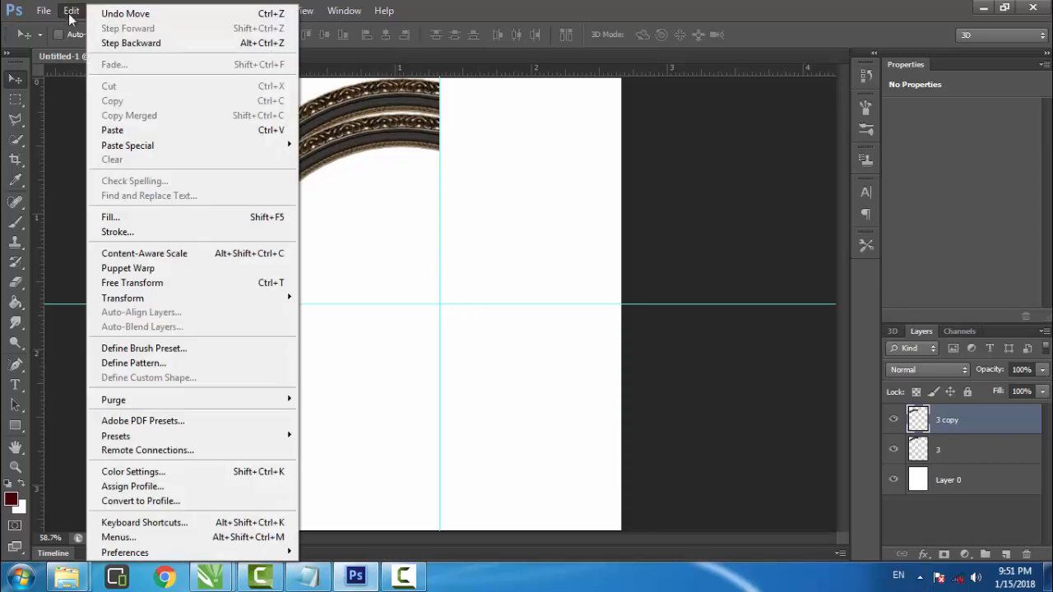
{"action": "mouse_move", "coordinate": [132, 298]}
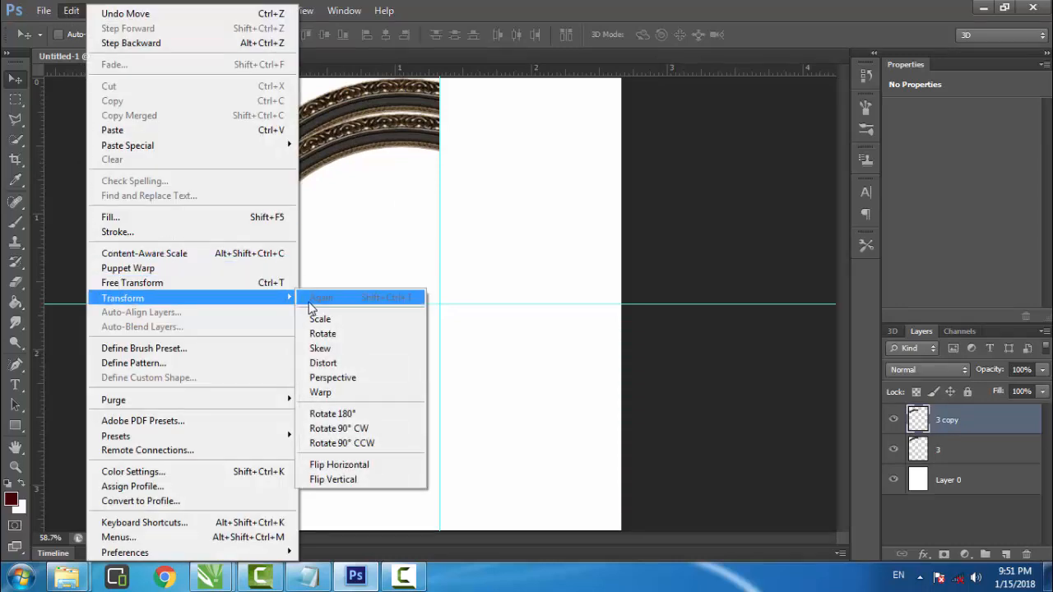
{"action": "left_click", "coordinate": [324, 444]}
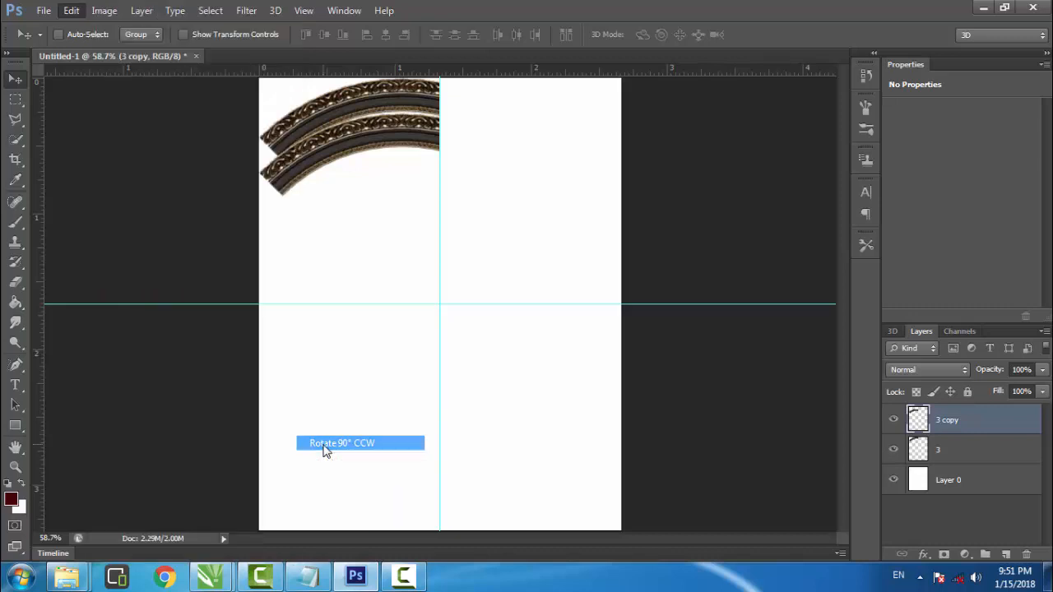
{"action": "left_click_drag", "start_coordinate": [348, 132], "coordinate": [347, 112]}
{"action": "left_click_drag", "start_coordinate": [320, 171], "coordinate": [285, 195]}
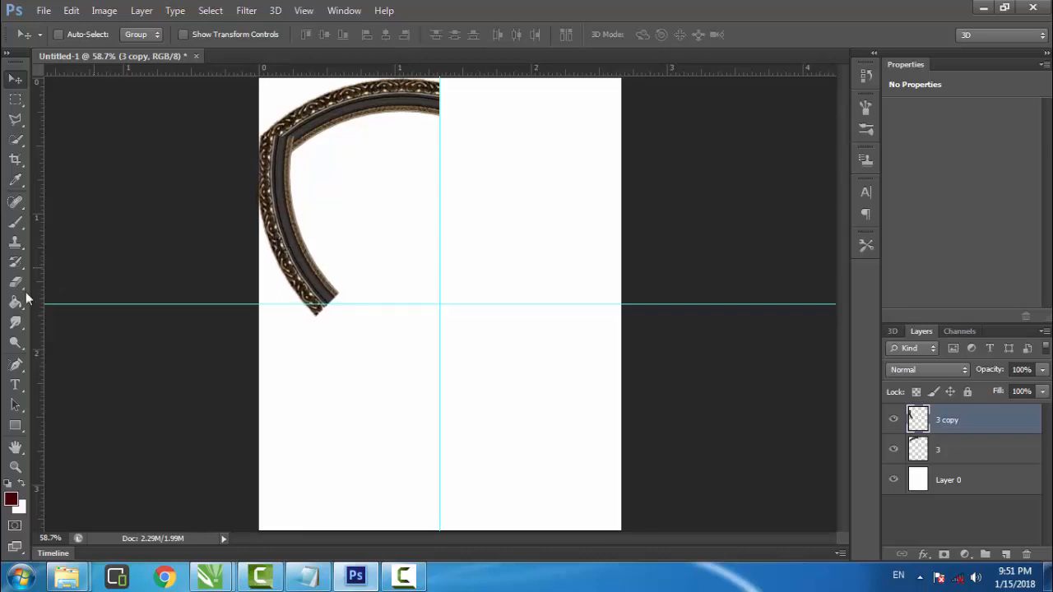
Nudge the rotated copy slightly down to line up its upper end with the top arc at the corner.
{"action": "left_click", "coordinate": [15, 468]}
{"action": "left_click", "coordinate": [296, 156]}
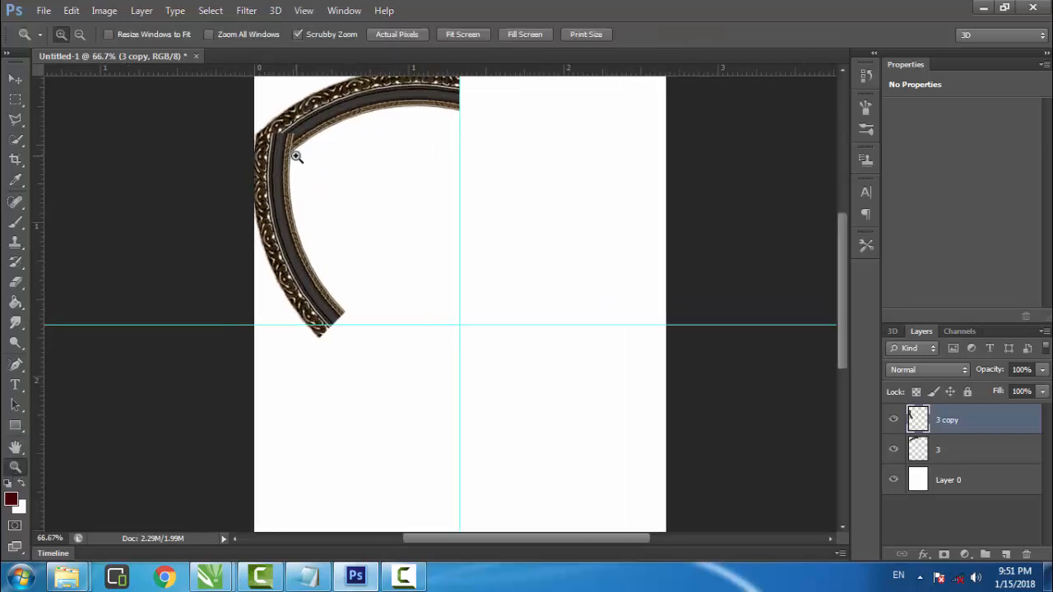
{"action": "left_click", "coordinate": [296, 156]}
{"action": "scroll", "coordinate": [321, 169], "scroll_direction": "up", "scroll_amount": 3}
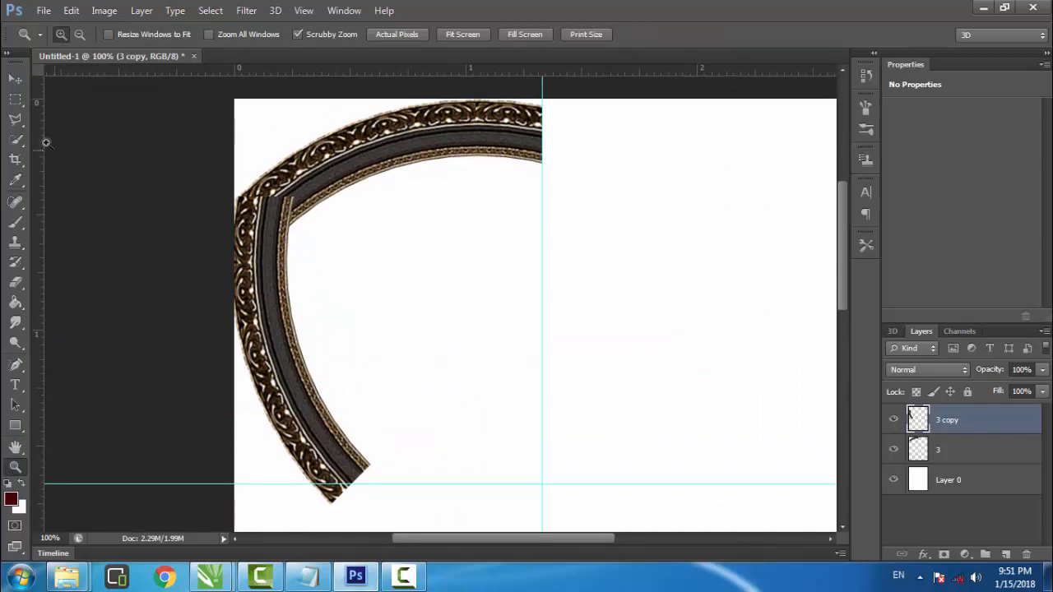
{"action": "left_click", "coordinate": [15, 79]}
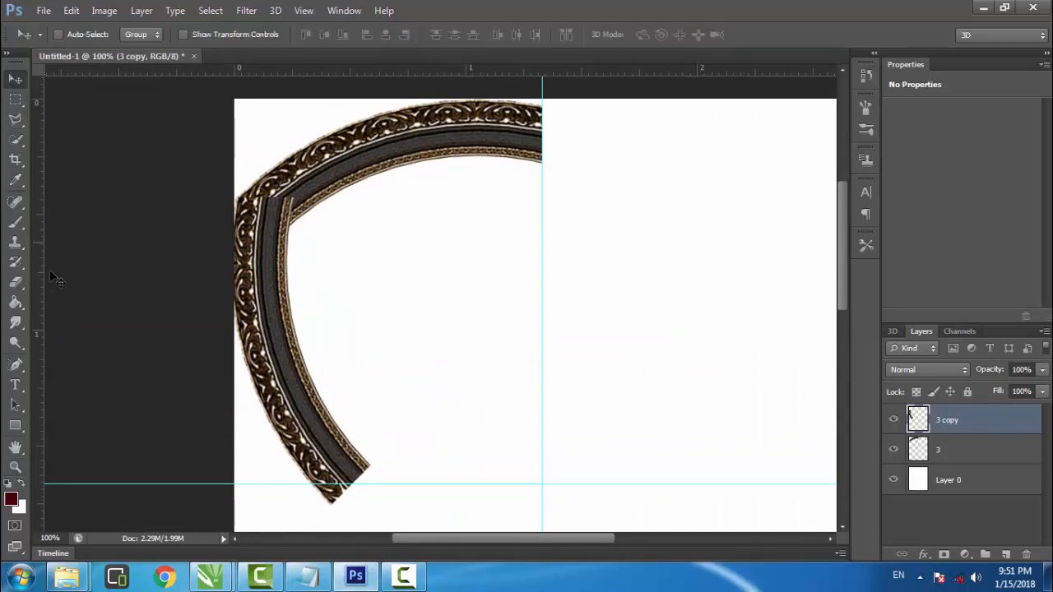
{"action": "key", "text": "Down"}
{"action": "key", "text": "Down"}
{"action": "key", "text": "Down"}
{"action": "key", "text": "Down"}
{"action": "key", "text": "Down"}
{"action": "key", "text": "Down"}
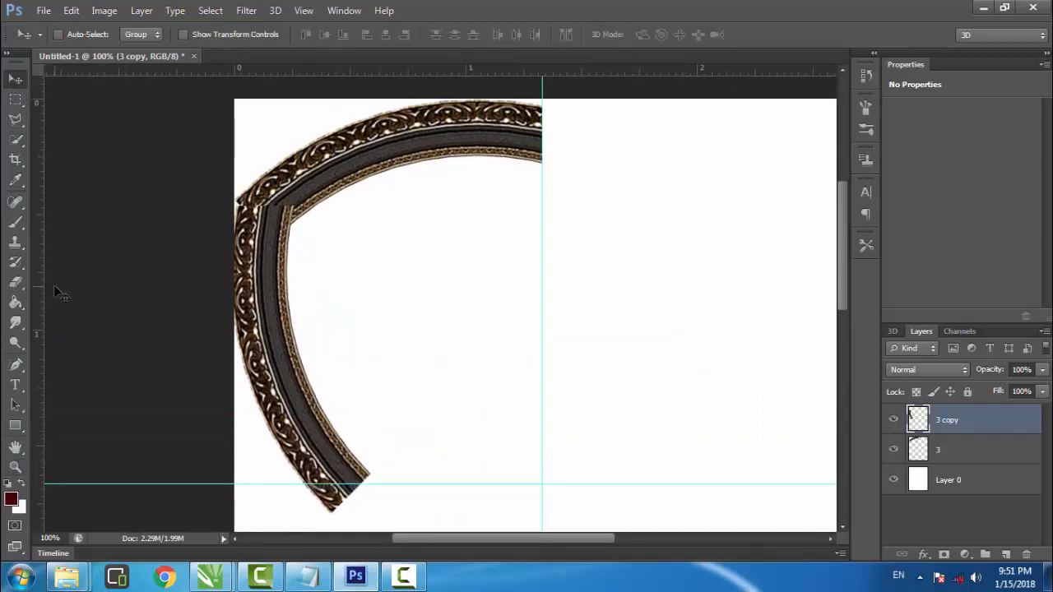
{"action": "key", "text": "Up"}
{"action": "key", "text": "Up"}
{"action": "key", "text": "Up"}
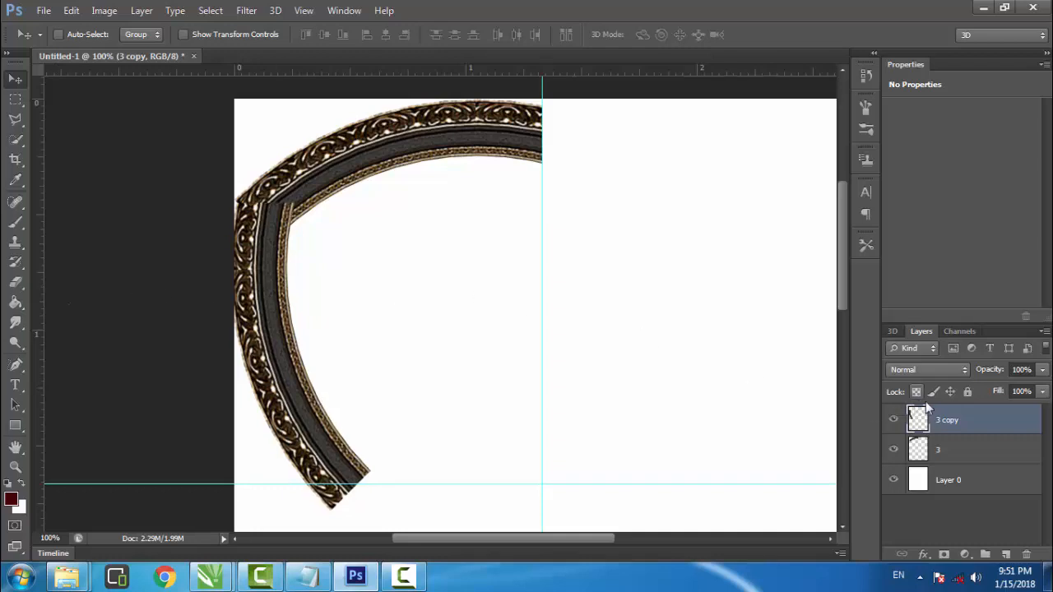
Nudge the top arc on layer 3 a few pixels to the right.
{"action": "left_click", "coordinate": [950, 446]}
{"action": "key", "text": "Right"}
{"action": "key", "text": "Right"}
{"action": "key", "text": "Right"}
{"action": "key", "text": "Right"}
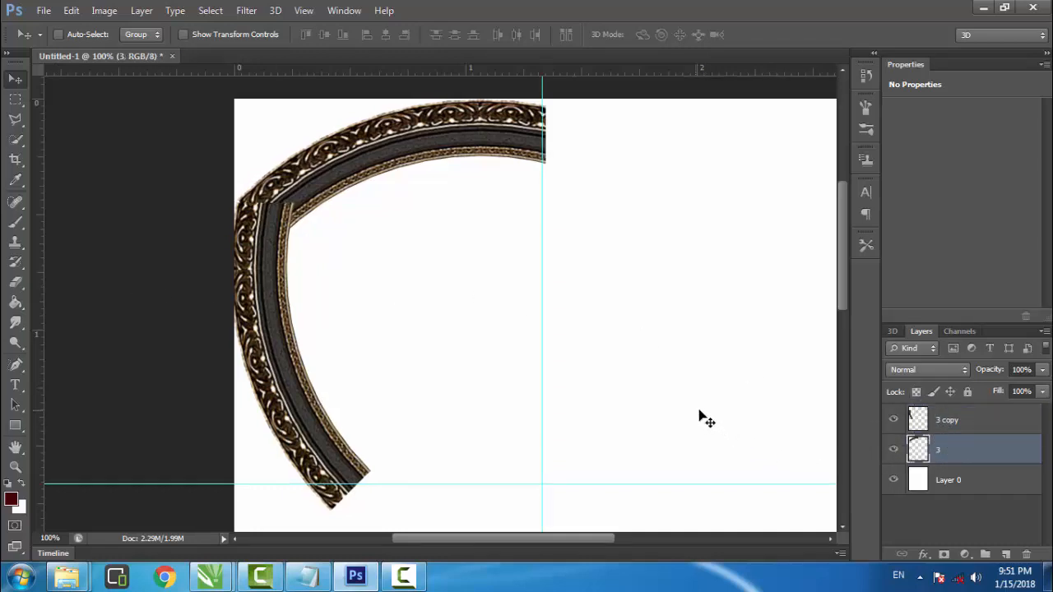
Nudge the rotated side piece on layer 3 copy a few pixels to the right, away from the page edge.
{"action": "left_click", "coordinate": [939, 421]}
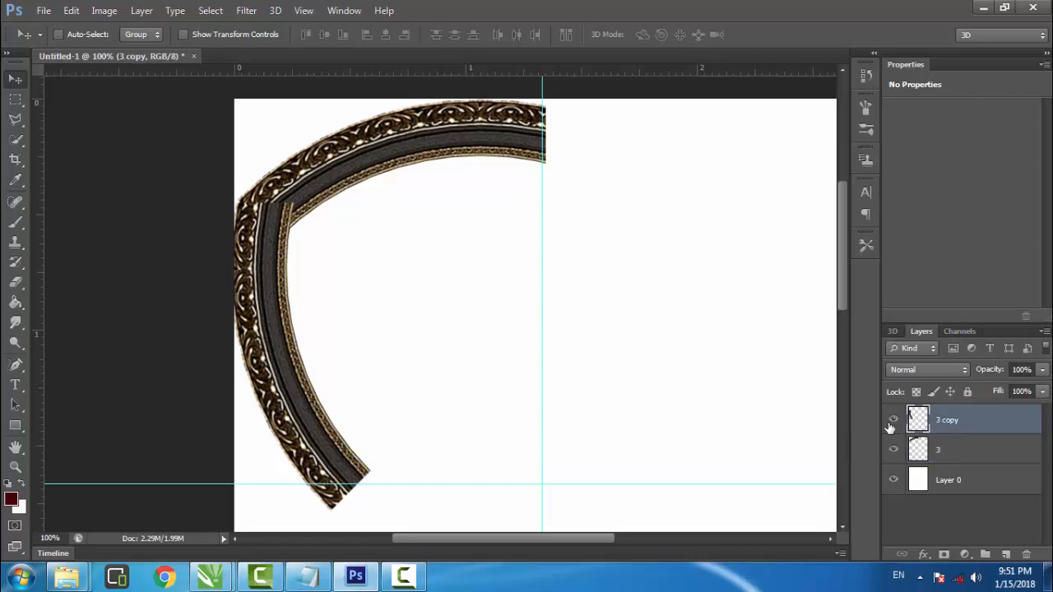
{"action": "key", "text": "Right"}
{"action": "key", "text": "Right"}
{"action": "key", "text": "Right"}
{"action": "key", "text": "Right"}
{"action": "key", "text": "Right"}
{"action": "key", "text": "Right"}
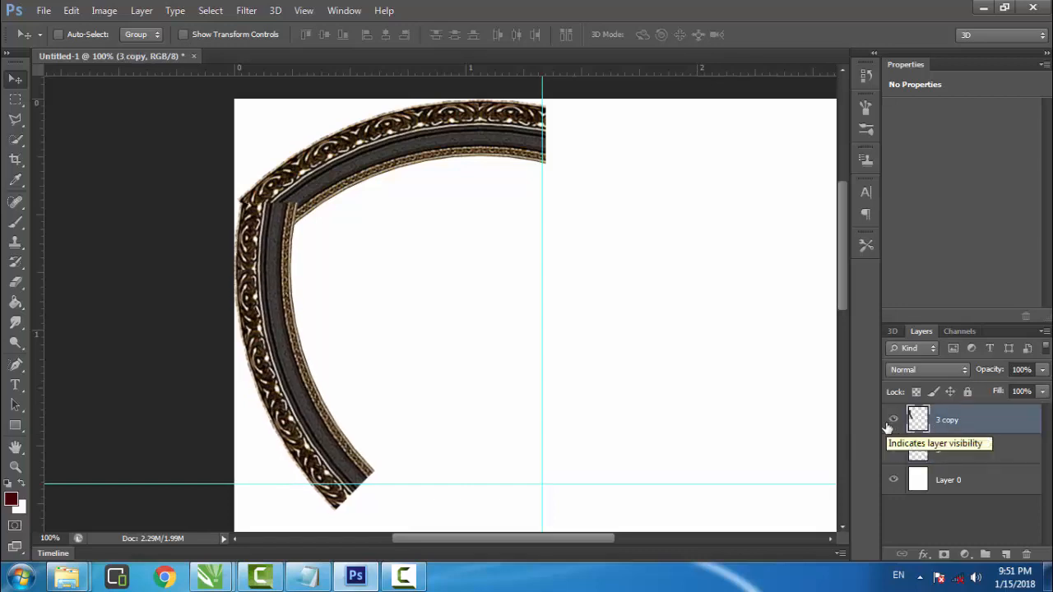
Shift the top arc on layer 3 a few more pixels right to realign the corner joint with the side piece.
{"action": "left_click", "coordinate": [938, 450]}
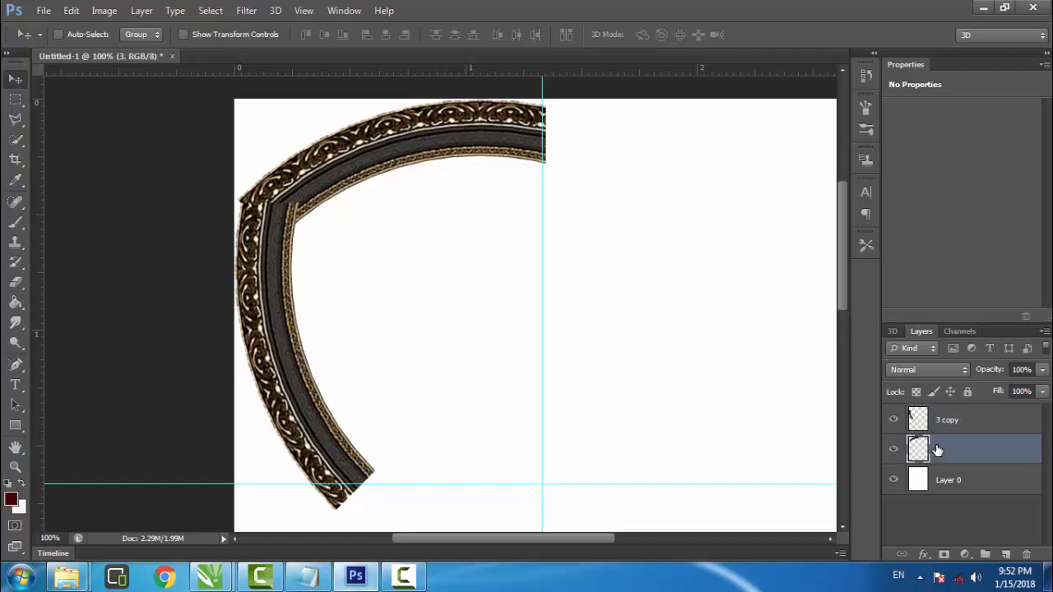
{"action": "key", "text": "Right"}
{"action": "key", "text": "Right"}
{"action": "key", "text": "Right"}
{"action": "key", "text": "Right"}
{"action": "key", "text": "Right"}
{"action": "key", "text": "Right"}
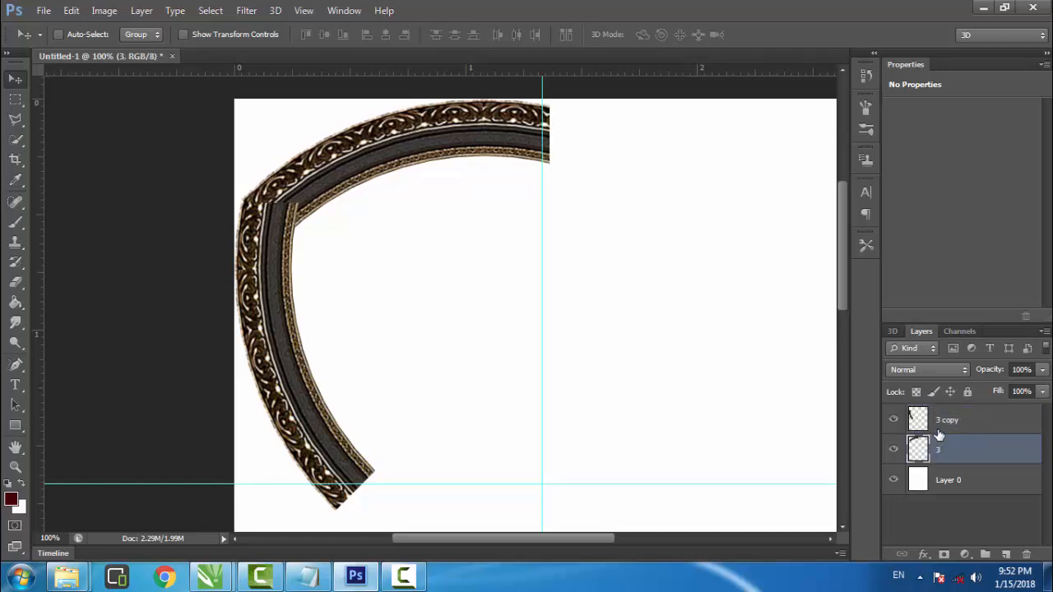
Nudge the side piece on layer 3 copy up a few pixels to tighten the corner overlap with the top arc.
{"action": "left_click", "coordinate": [938, 433]}
{"action": "key", "text": "Up"}
{"action": "key", "text": "Up"}
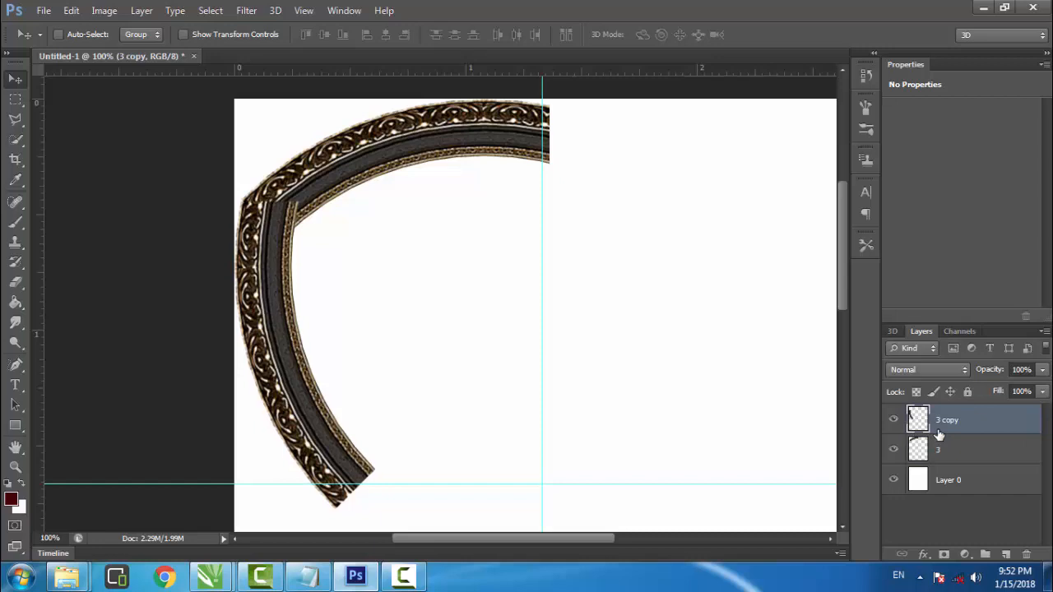
{"action": "key", "text": "Up"}
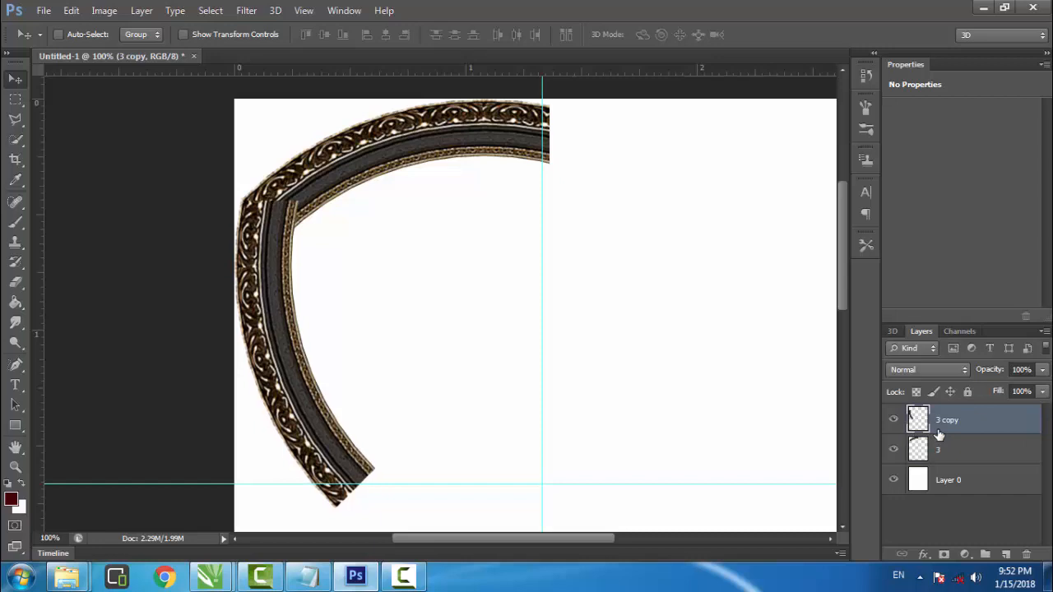
Cut the overlapping upper end off the side piece with a diagonal Polygonal Lasso selection across the corner, leaving a mitred joint, and deselect.
{"action": "left_click", "coordinate": [16, 118]}
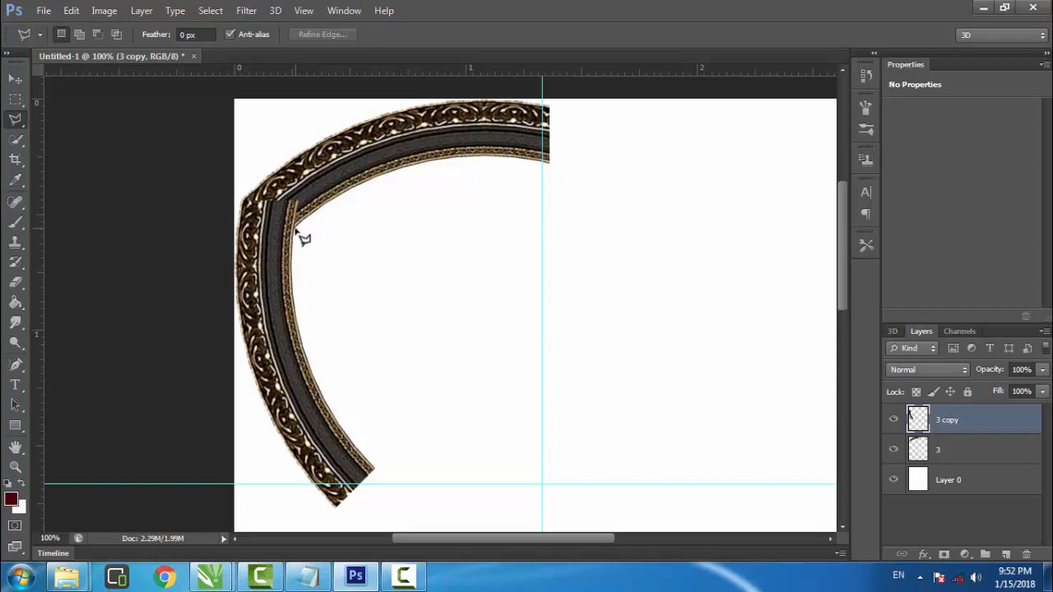
{"action": "left_click", "coordinate": [290, 219]}
{"action": "left_click", "coordinate": [207, 184]}
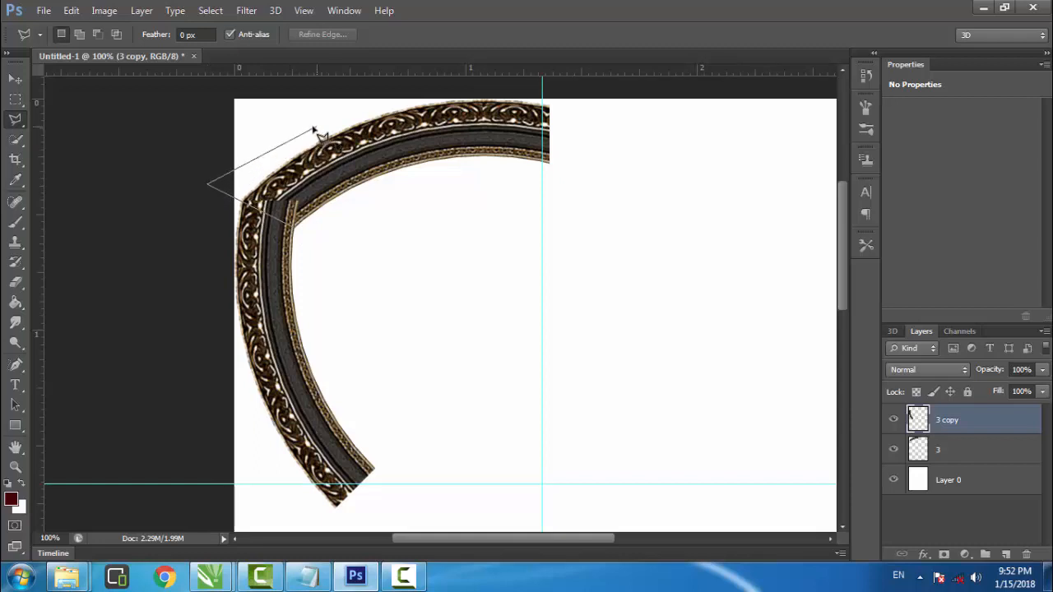
{"action": "left_click", "coordinate": [312, 222]}
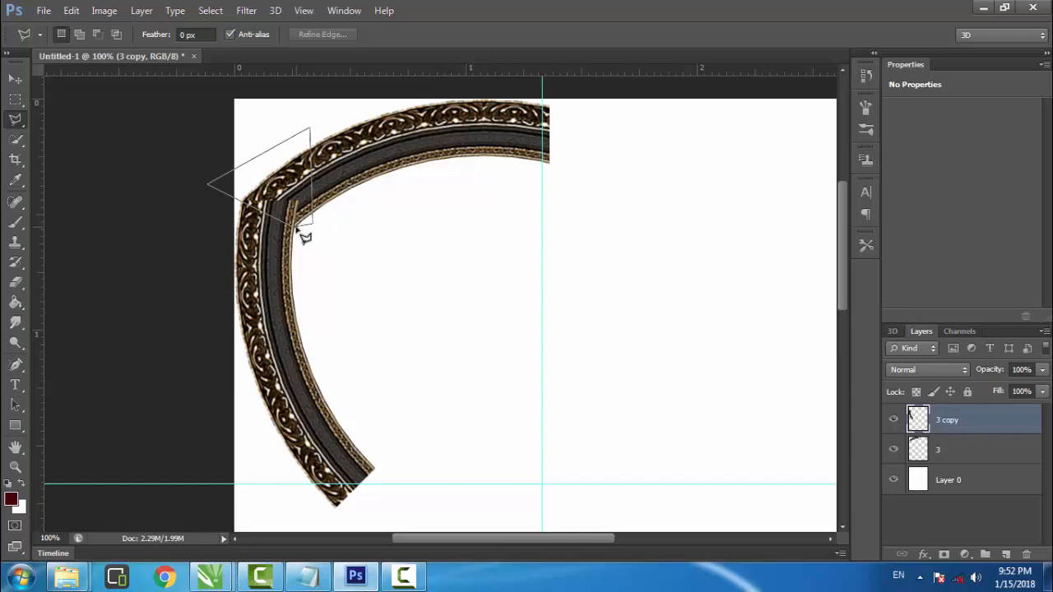
{"action": "double_click", "coordinate": [304, 239]}
{"action": "key", "text": "Delete"}
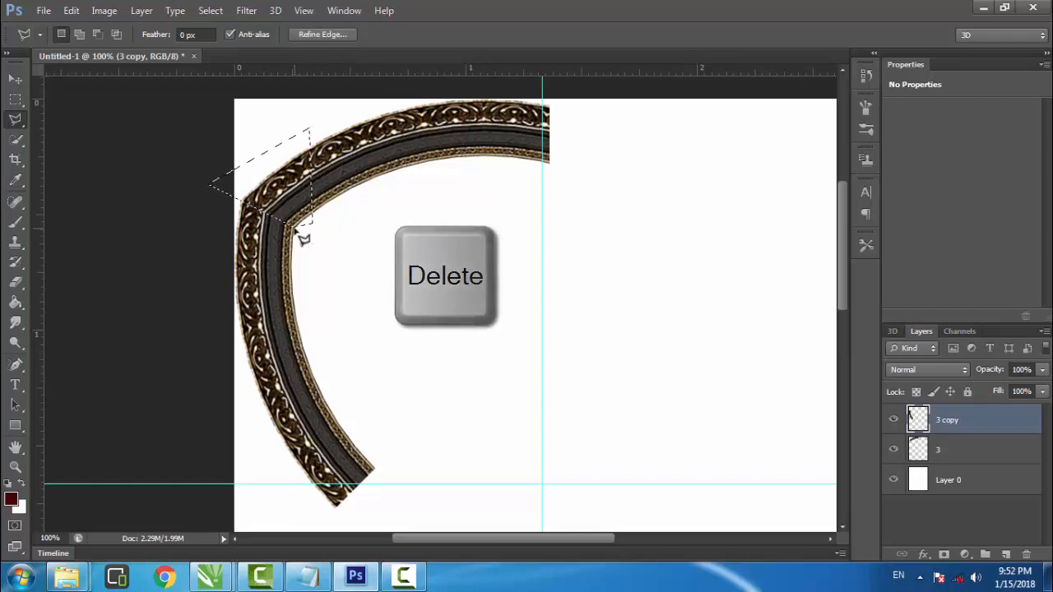
{"action": "key", "text": "ctrl+d"}
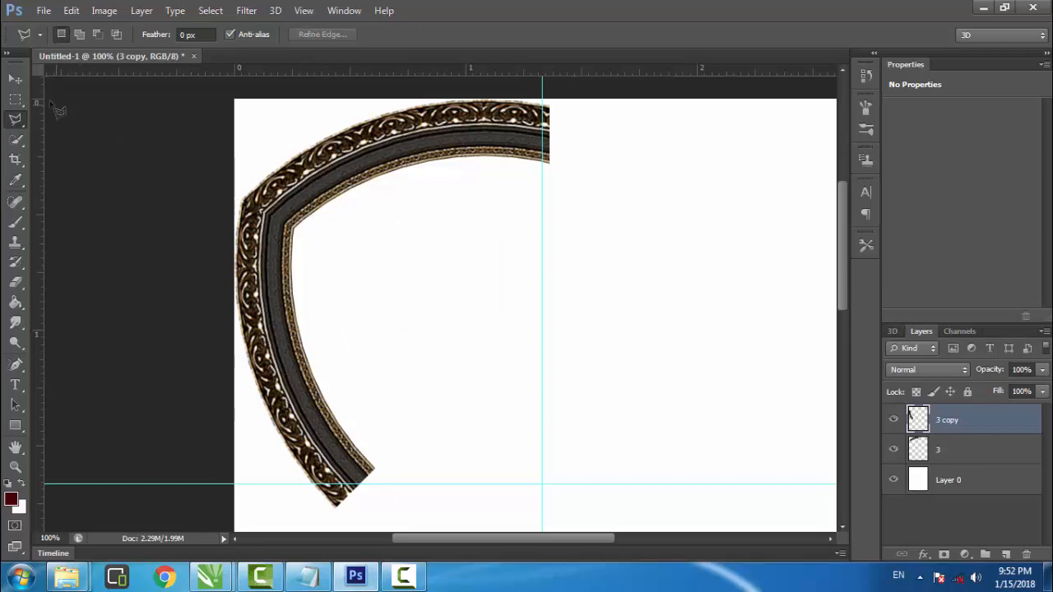
Nudge the trimmed side piece slightly to close the mitred corner joint against the top arc.
{"action": "left_click", "coordinate": [15, 78]}
{"action": "key", "text": "Up"}
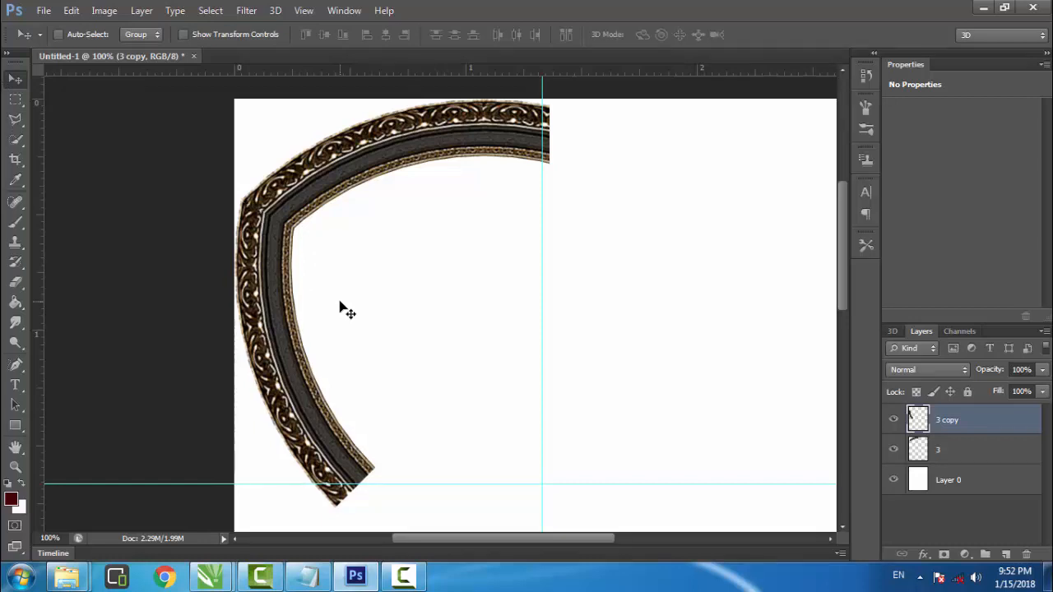
{"action": "key", "text": "Up"}
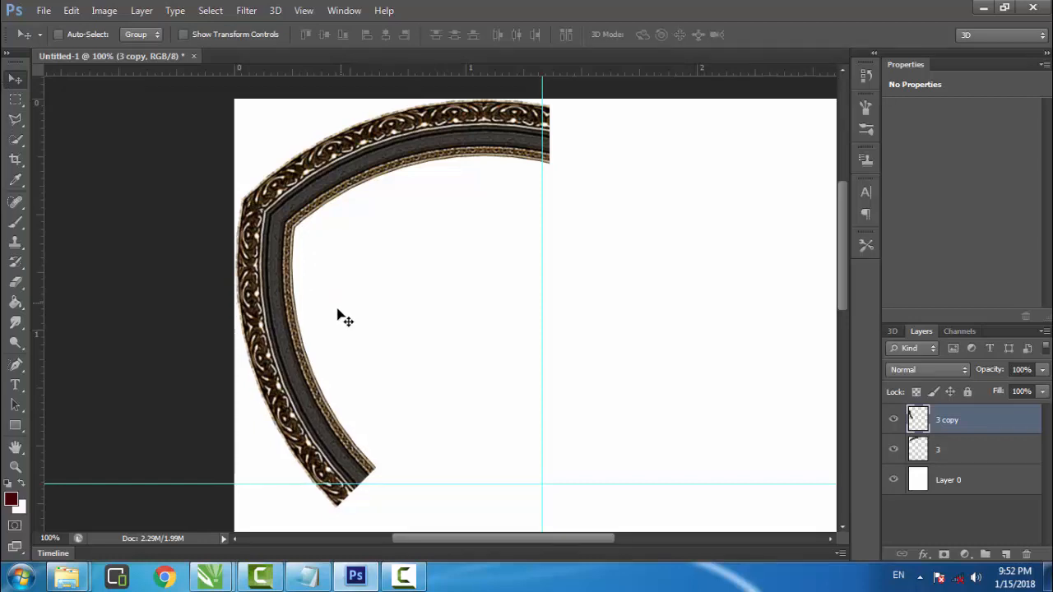
Merge layers 3 and 3 copy into a single frame corner piece, with the whole page fitted in view.
{"action": "left_click", "coordinate": [14, 467]}
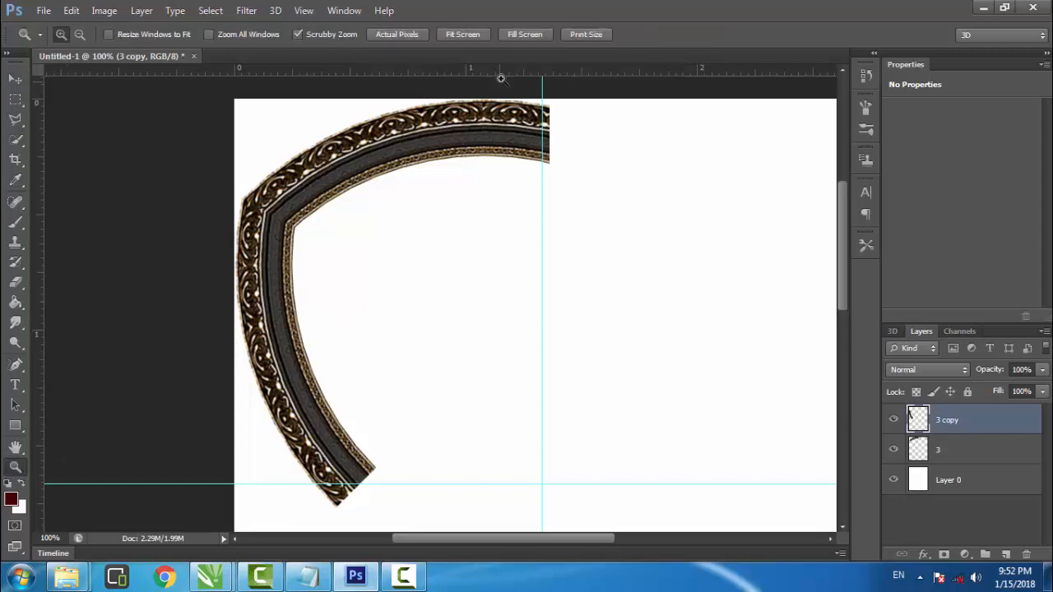
{"action": "left_click", "coordinate": [469, 37]}
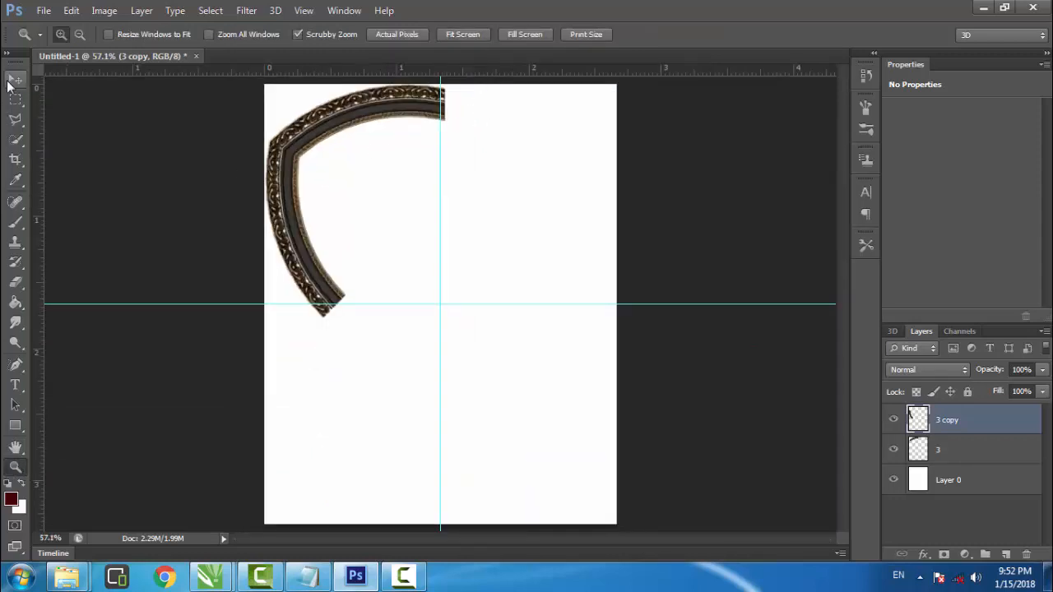
{"action": "left_click", "coordinate": [10, 82]}
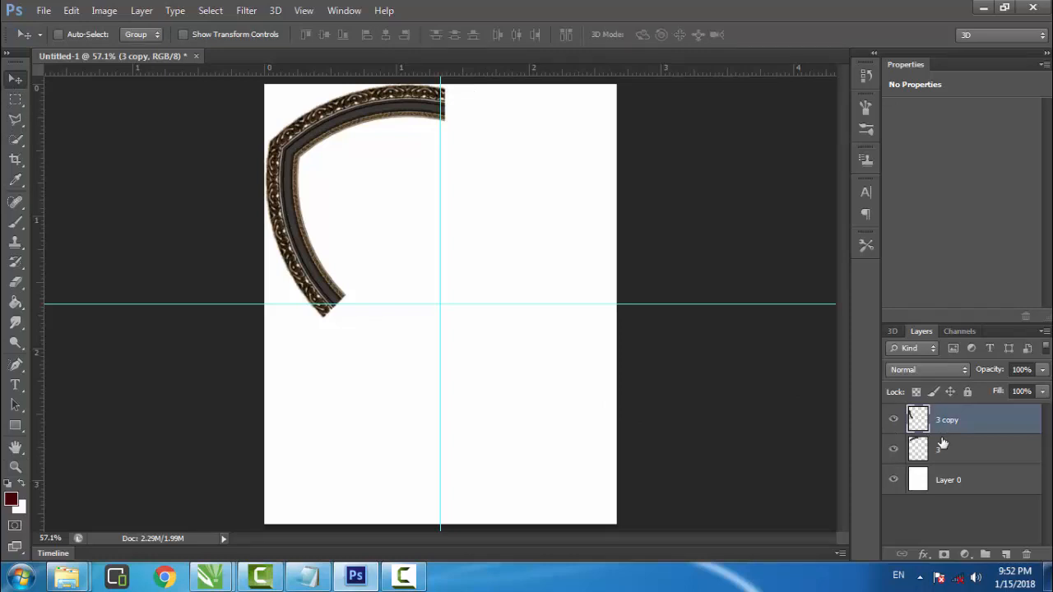
{"action": "left_click", "coordinate": [941, 449], "text": "shift"}
{"action": "right_click", "coordinate": [942, 450]}
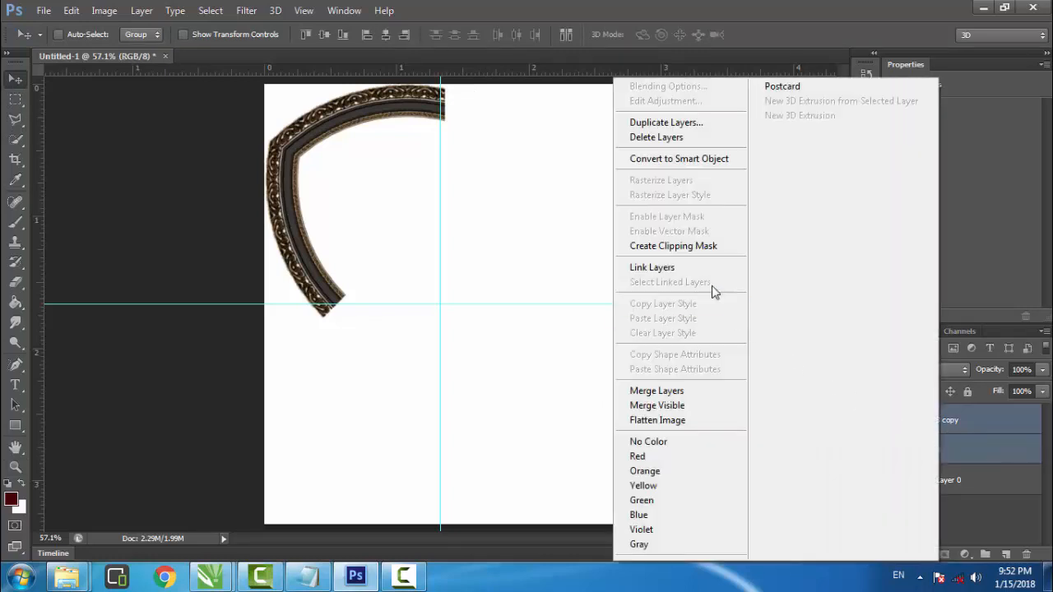
{"action": "left_click", "coordinate": [656, 391]}
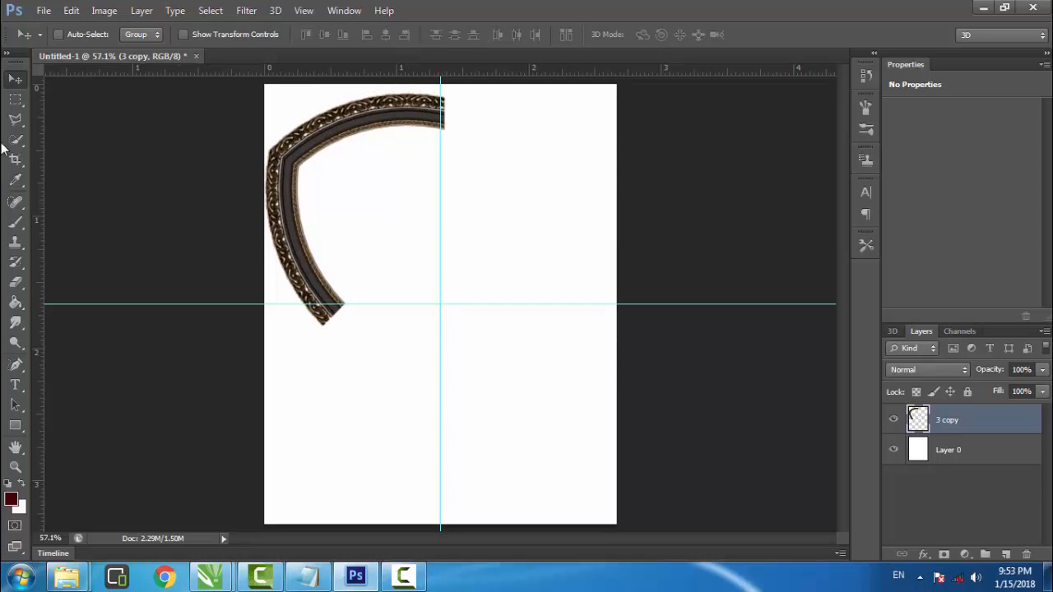
Delete the end of the top arc that extends past the vertical centre guide, using a rectangular selection along the guide.
{"action": "left_click_drag", "start_coordinate": [15, 99], "coordinate": [64, 97]}
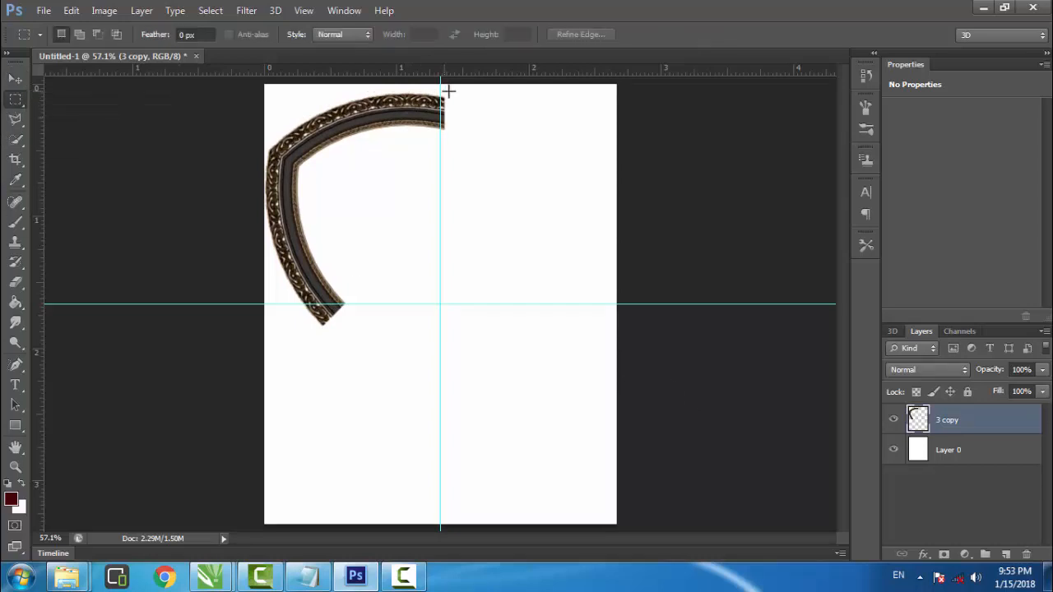
{"action": "left_click_drag", "start_coordinate": [456, 89], "coordinate": [436, 179]}
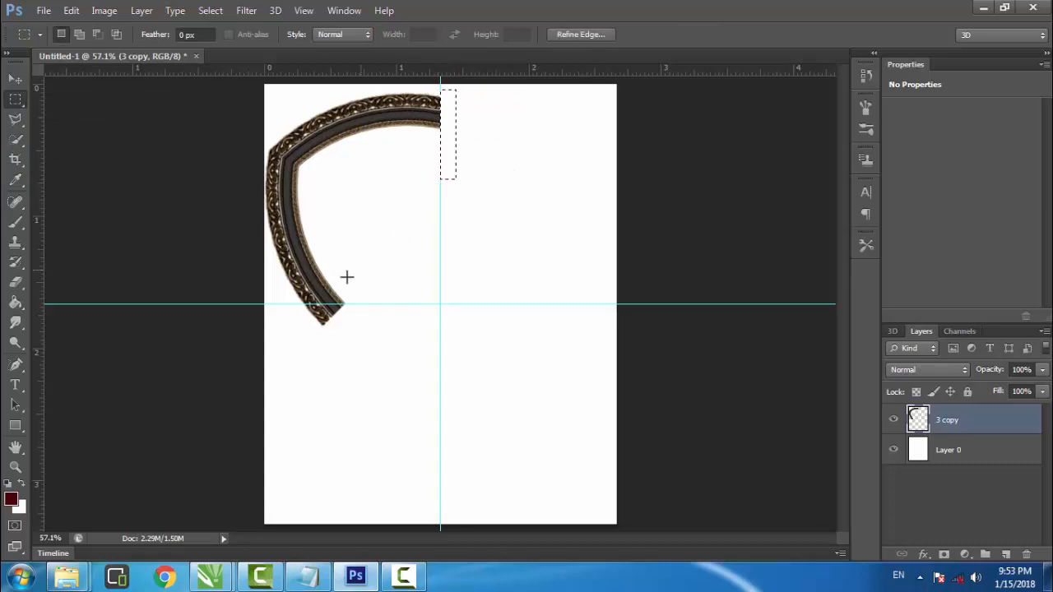
{"action": "key", "text": "Delete"}
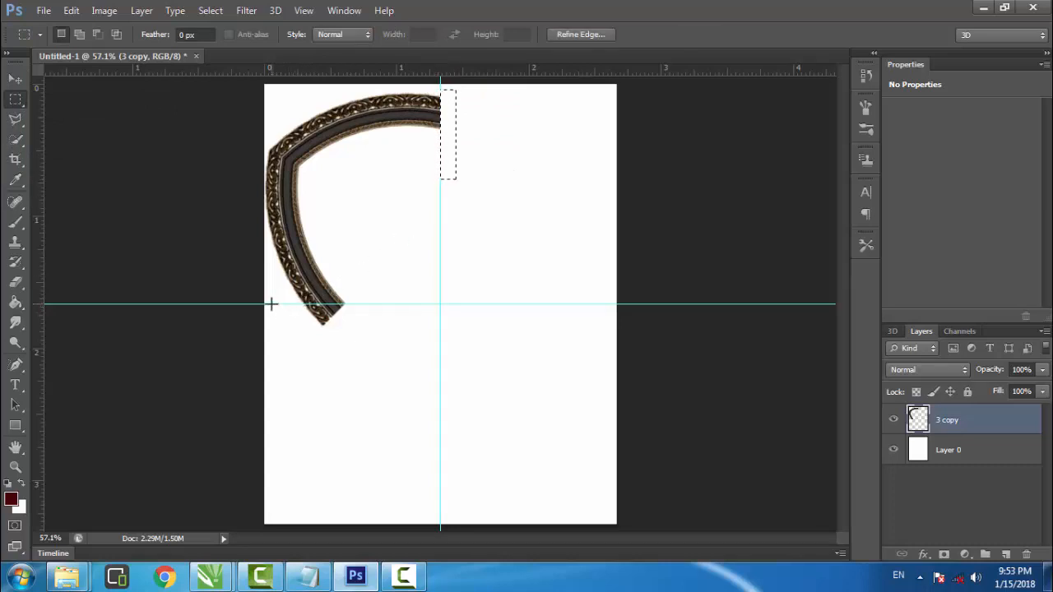
{"action": "left_click_drag", "start_coordinate": [271, 304], "coordinate": [363, 347]}
{"action": "left_click", "coordinate": [367, 330]}
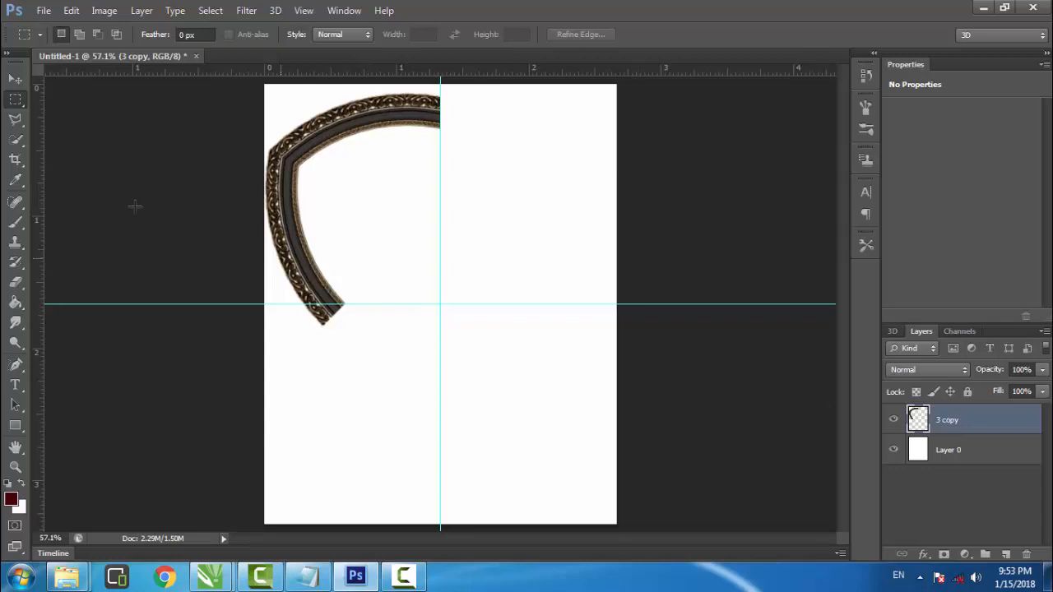
{"action": "left_click", "coordinate": [15, 78]}
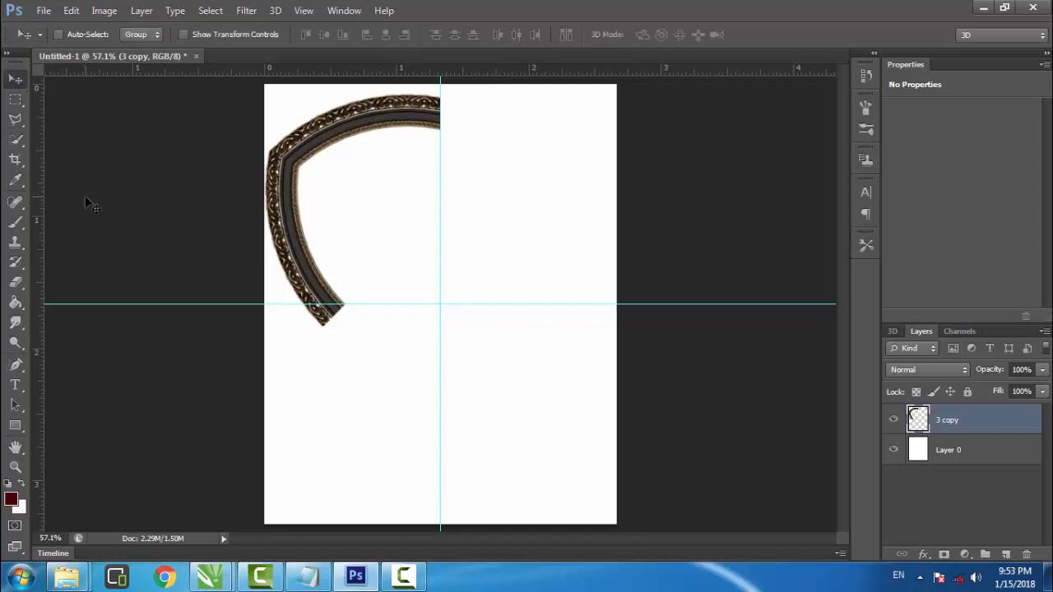
Delete the lower end of the side piece below the horizontal guide using a rectangular selection, and clear the selection.
{"action": "left_click", "coordinate": [14, 105]}
{"action": "left_click", "coordinate": [50, 103]}
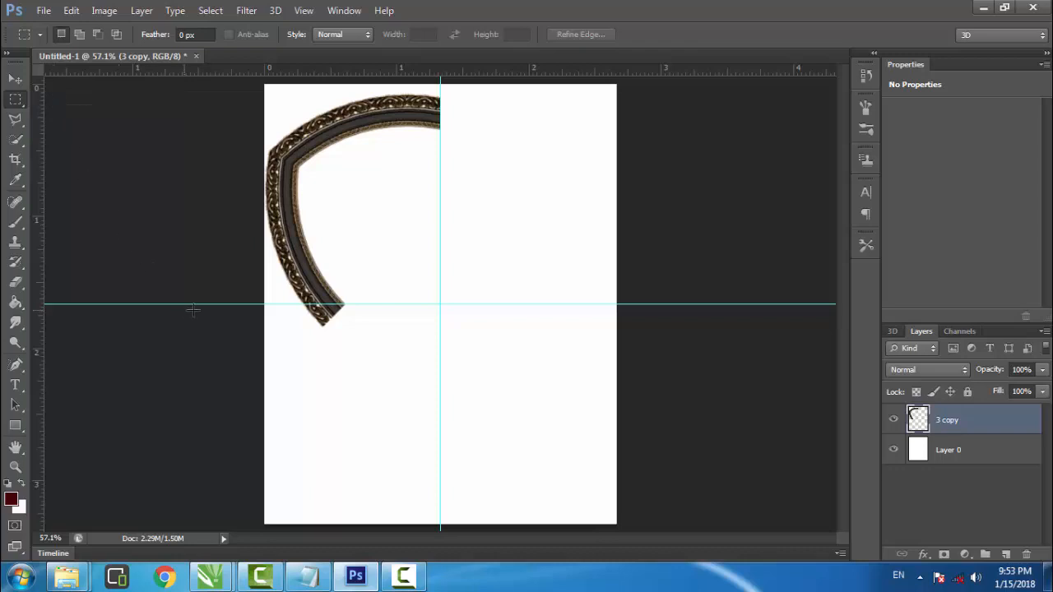
{"action": "left_click_drag", "start_coordinate": [275, 304], "coordinate": [360, 348]}
{"action": "key", "text": "Delete"}
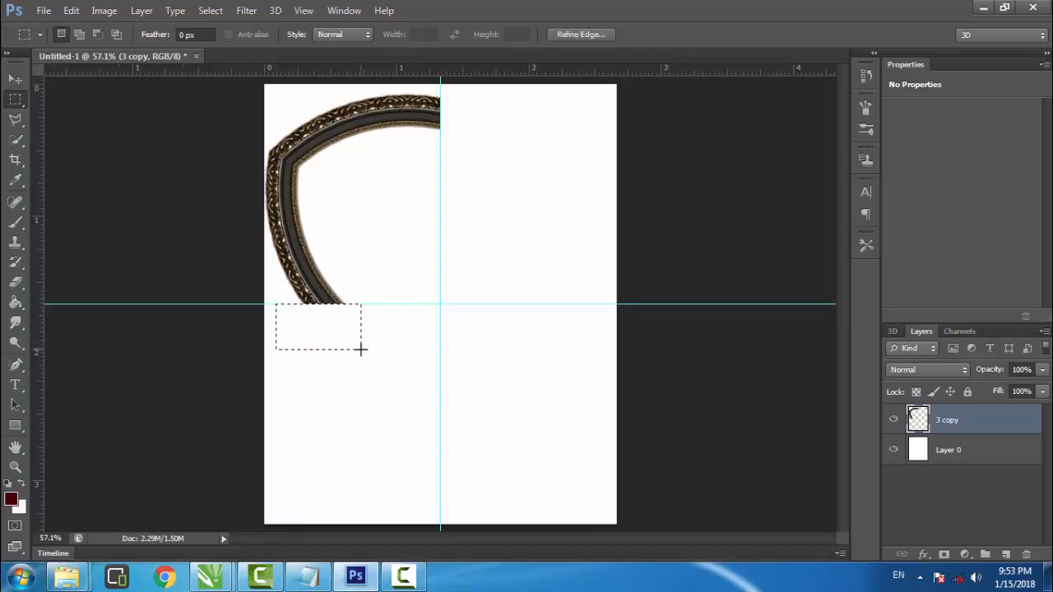
{"action": "left_click", "coordinate": [355, 349]}
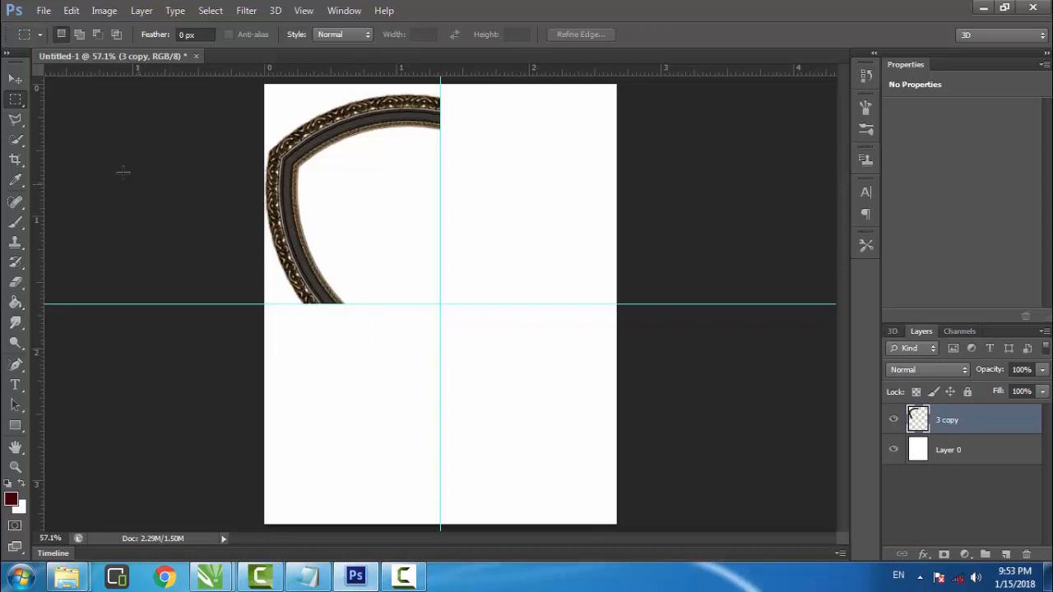
Duplicate the trimmed corner piece with the Move tool and flip the copy horizontally.
{"action": "left_click", "coordinate": [16, 81]}
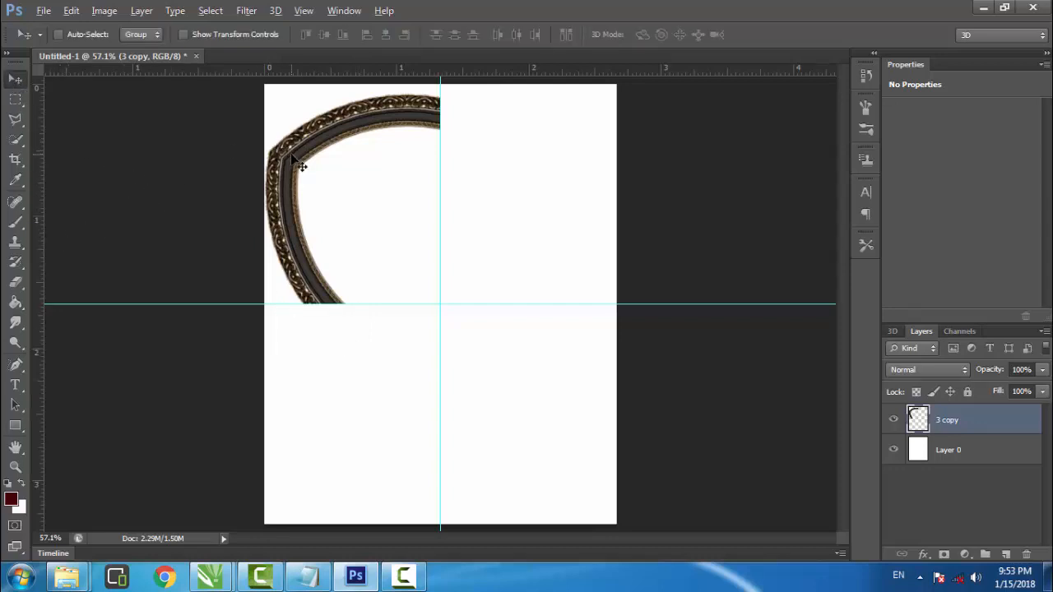
{"action": "left_click_drag", "start_coordinate": [301, 166], "coordinate": [344, 166]}
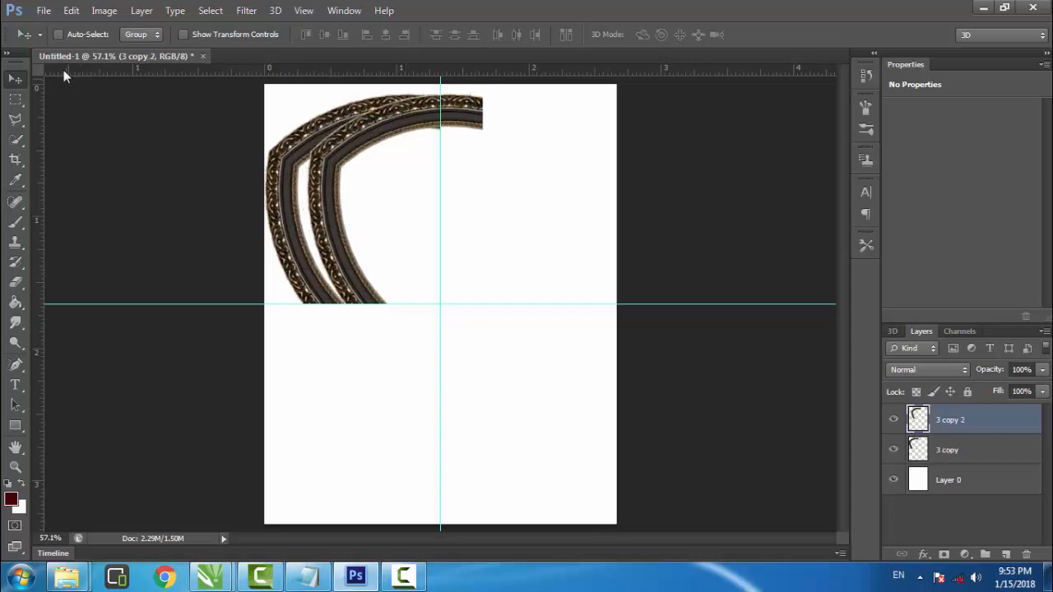
{"action": "left_click", "coordinate": [71, 12]}
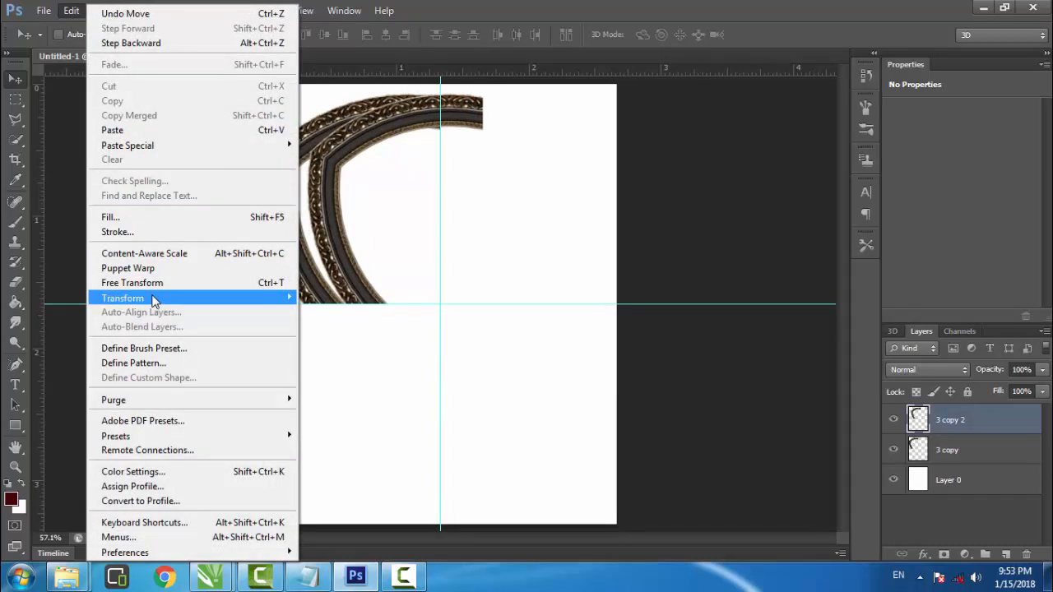
{"action": "mouse_move", "coordinate": [153, 298]}
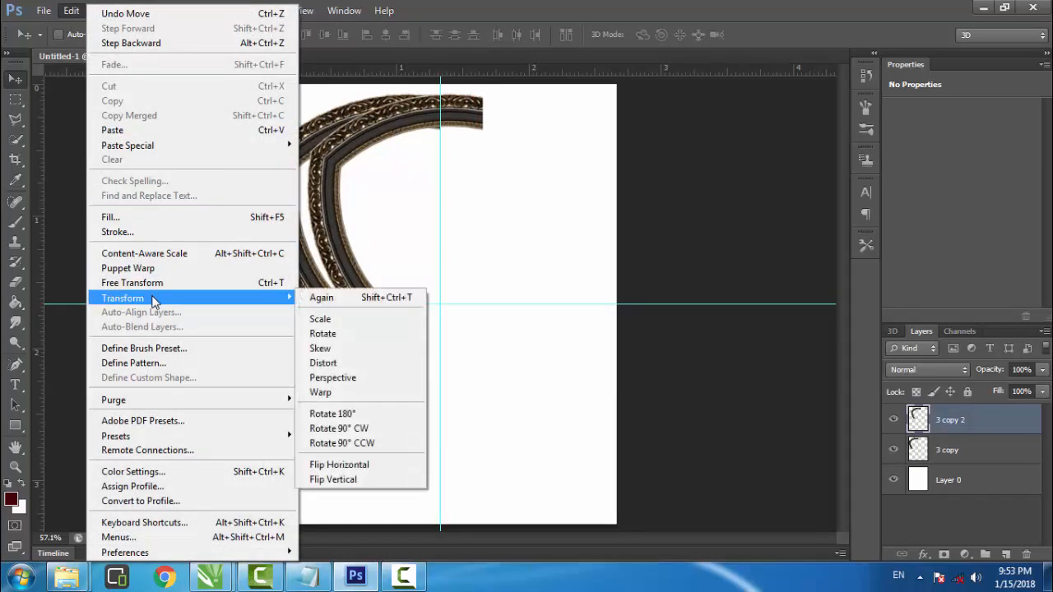
{"action": "left_click", "coordinate": [337, 464]}
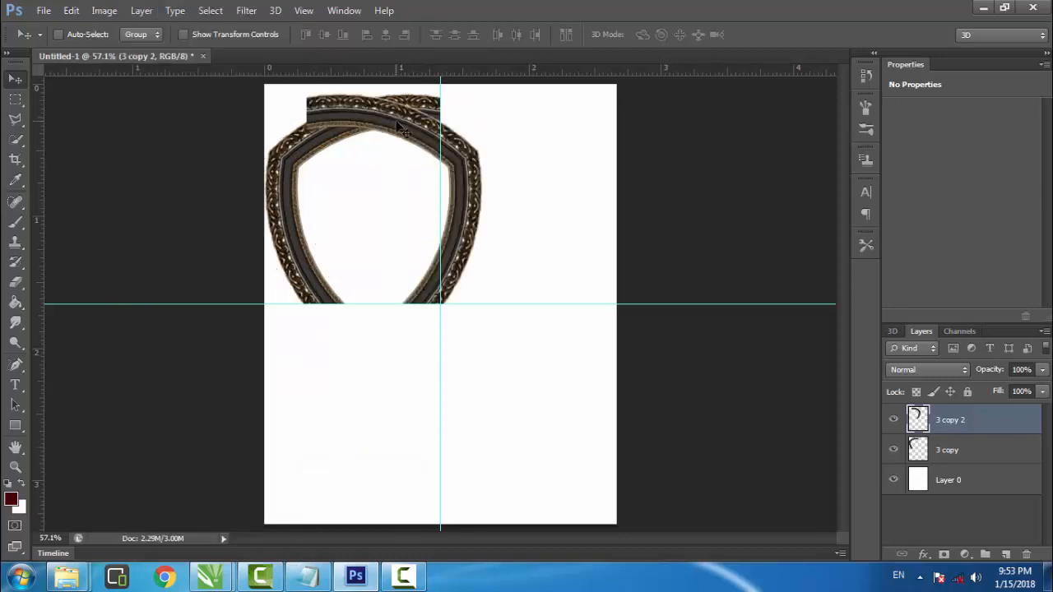
Move the flipped copy to meet the original at the vertical centre guide, shifting the guide aside while closing the seam and restoring it.
{"action": "left_click_drag", "start_coordinate": [396, 124], "coordinate": [531, 125]}
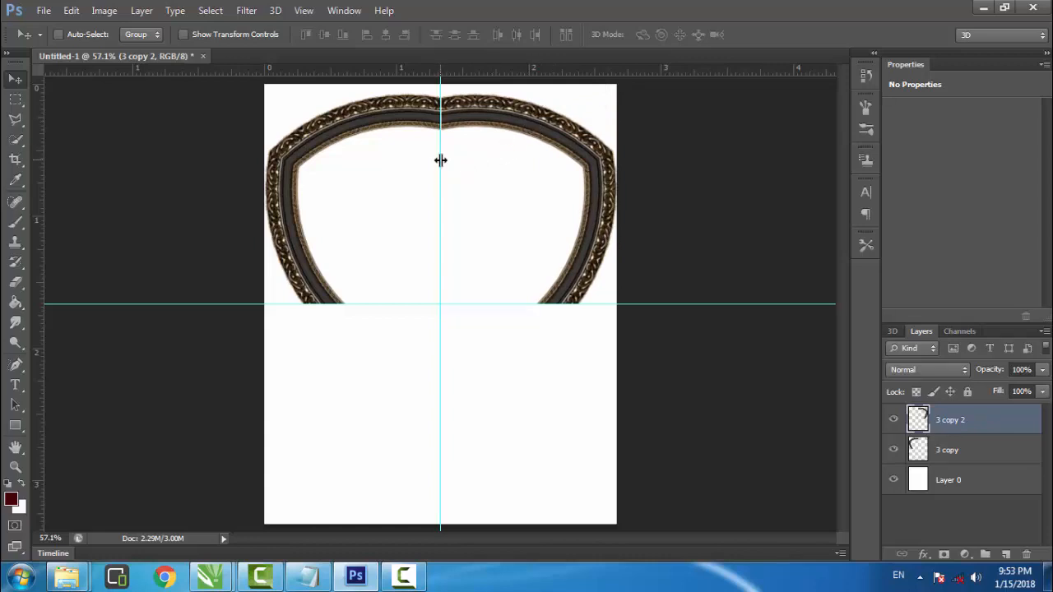
{"action": "left_click_drag", "start_coordinate": [438, 164], "coordinate": [433, 165]}
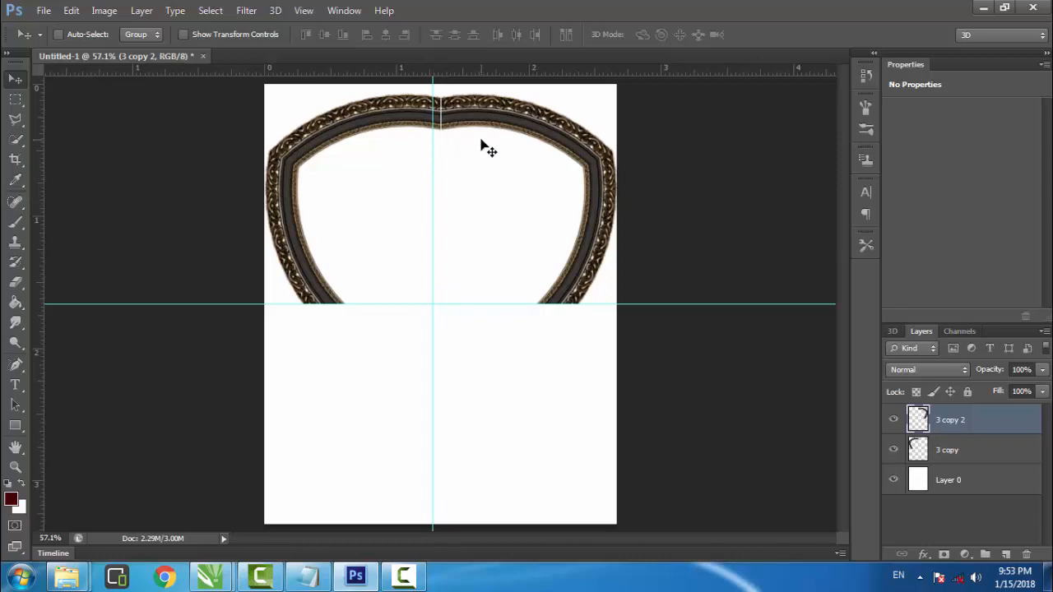
{"action": "key", "text": "shift+Left"}
{"action": "key", "text": "shift+Left"}
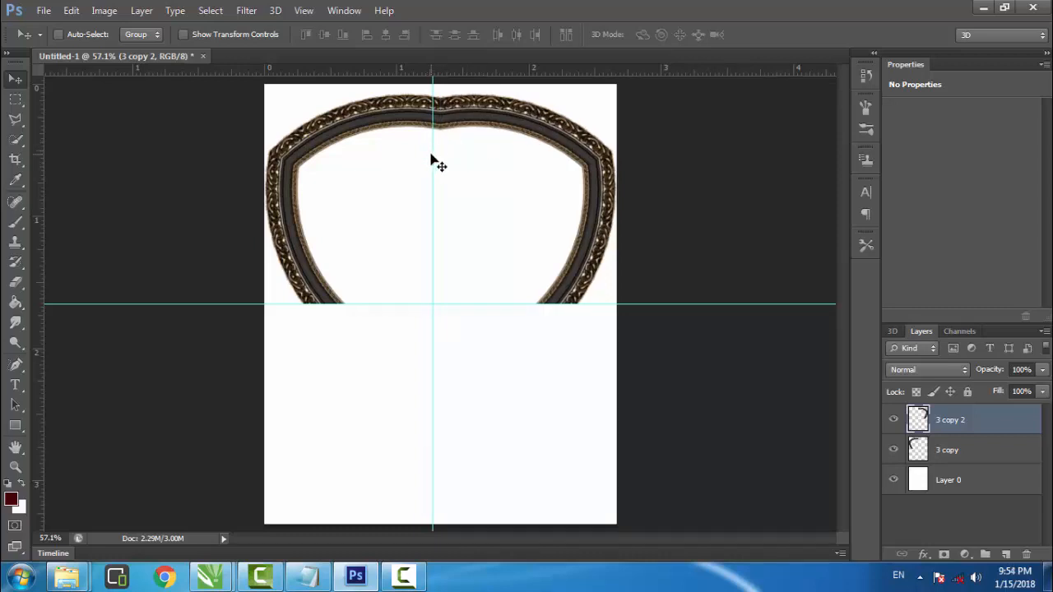
{"action": "left_click_drag", "start_coordinate": [432, 156], "coordinate": [439, 156]}
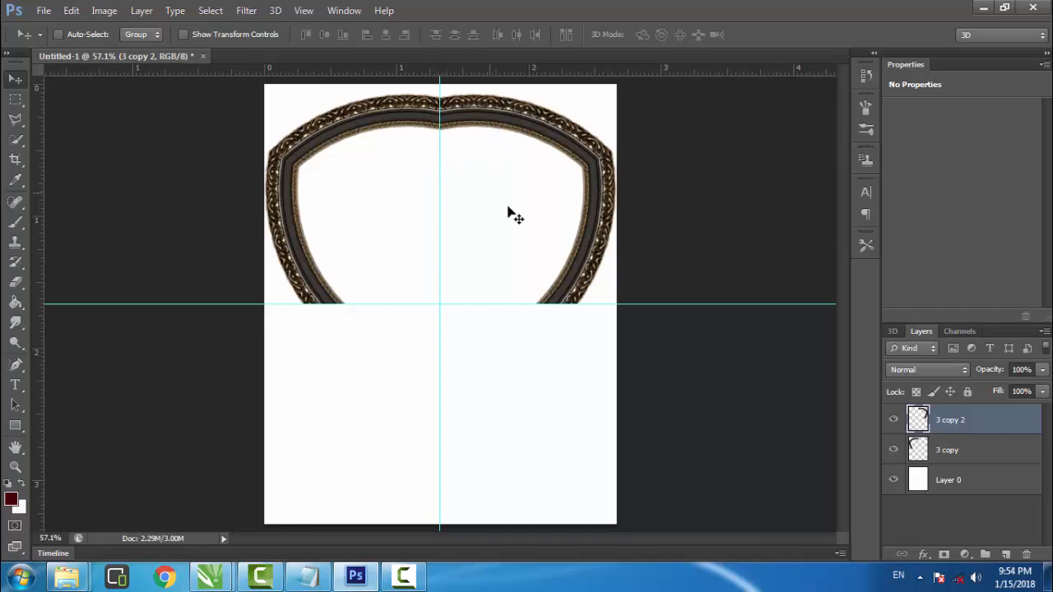
Merge layers 3 copy 2 and 3 copy into one layer holding the frame's upper half.
{"action": "left_click", "coordinate": [939, 452], "text": "ctrl"}
{"action": "right_click", "coordinate": [939, 452]}
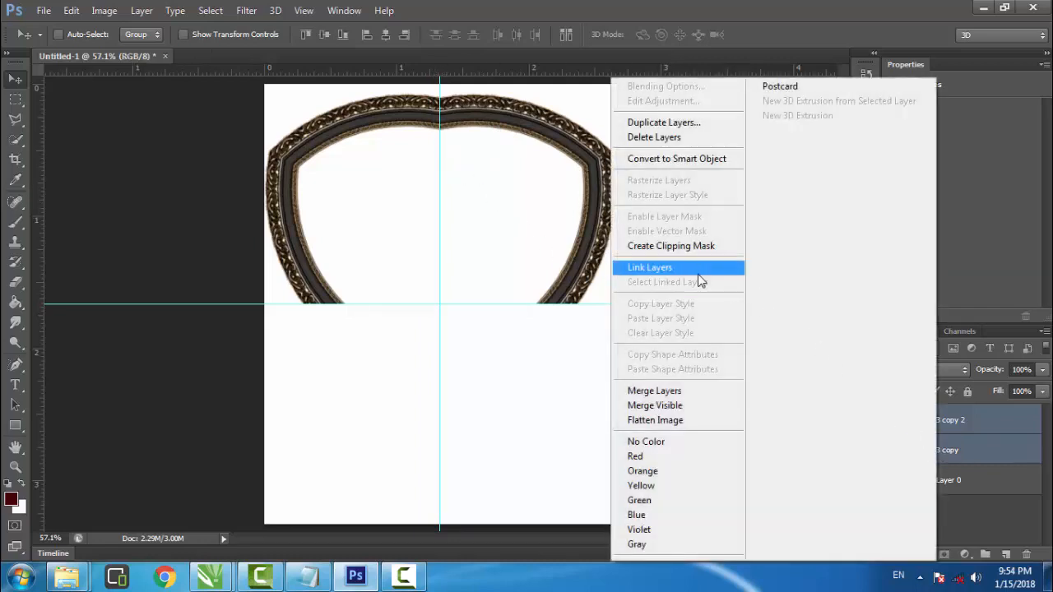
{"action": "left_click", "coordinate": [688, 391]}
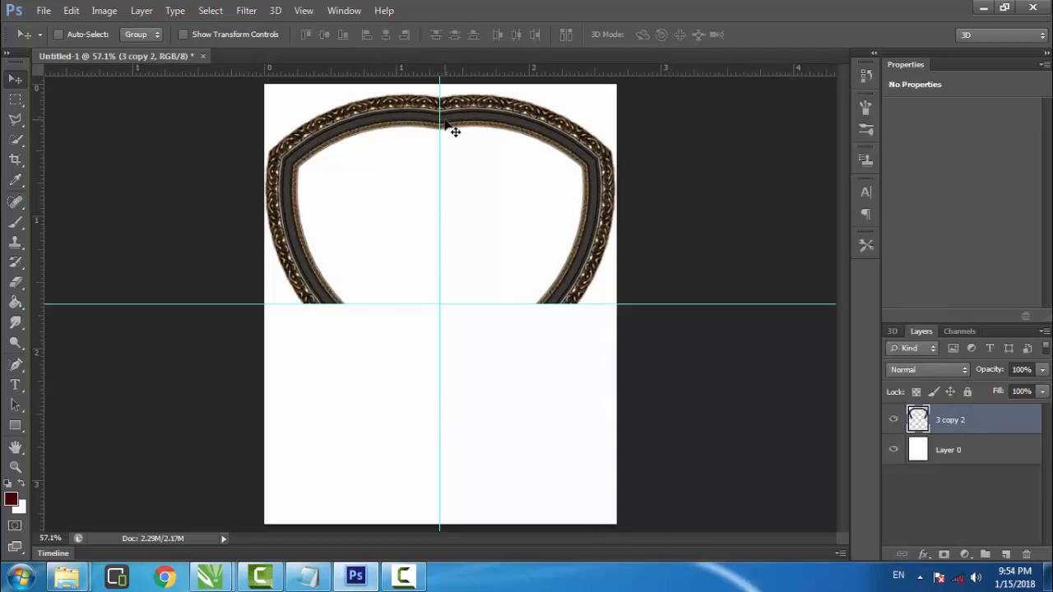
Duplicate the frame's upper half with the Move tool and flip the copy vertically.
{"action": "left_click_drag", "start_coordinate": [454, 131], "coordinate": [452, 172]}
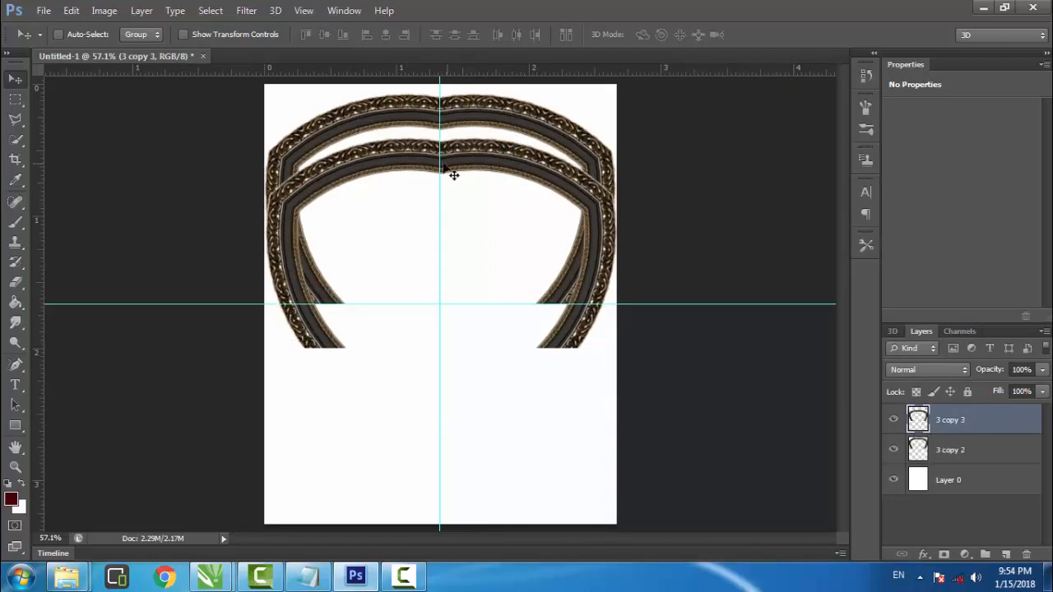
{"action": "left_click", "coordinate": [72, 10]}
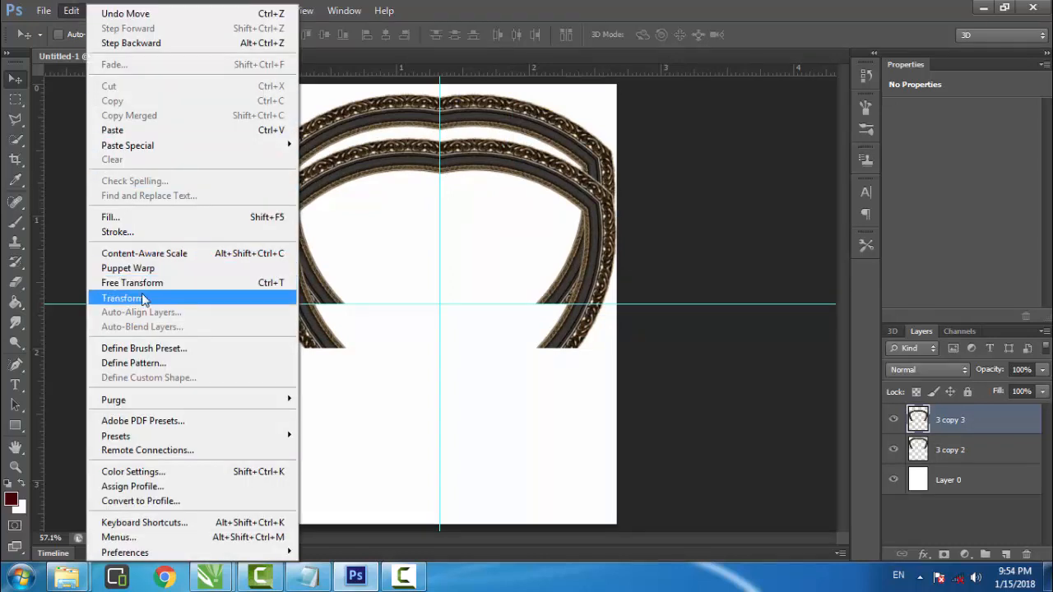
{"action": "mouse_move", "coordinate": [148, 298]}
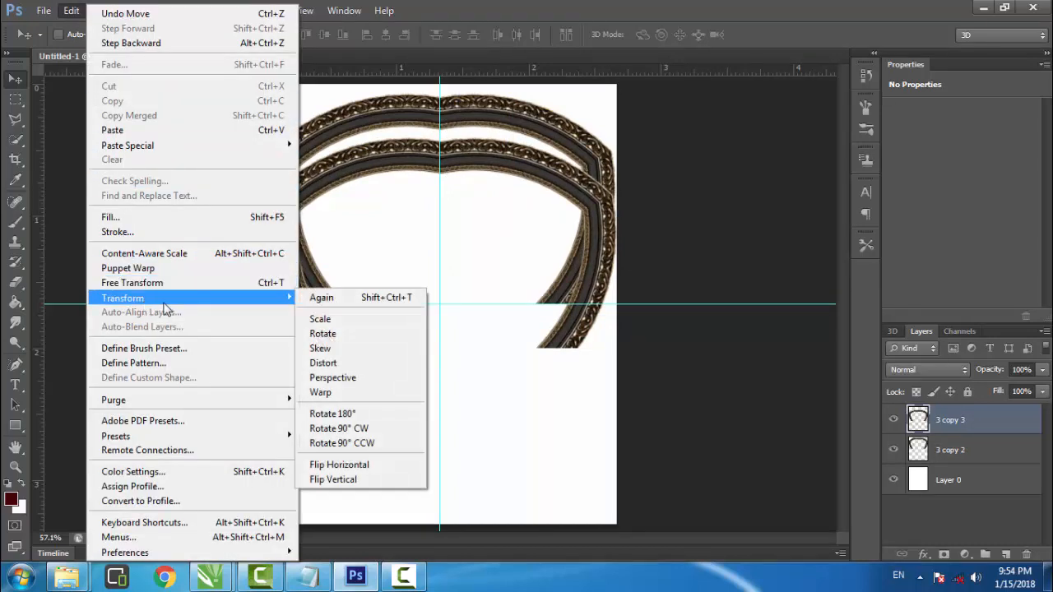
{"action": "left_click", "coordinate": [357, 480]}
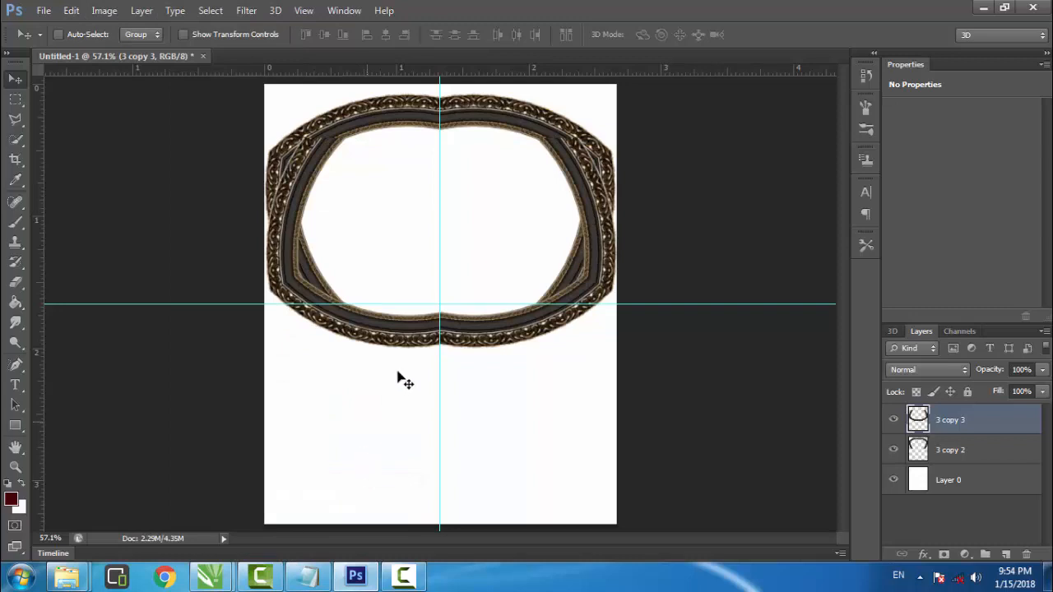
Move the flipped copy down to meet the upper half at the horizontal guide, shifting the guide aside to check the seam and restoring it.
{"action": "left_click_drag", "start_coordinate": [418, 340], "coordinate": [408, 499]}
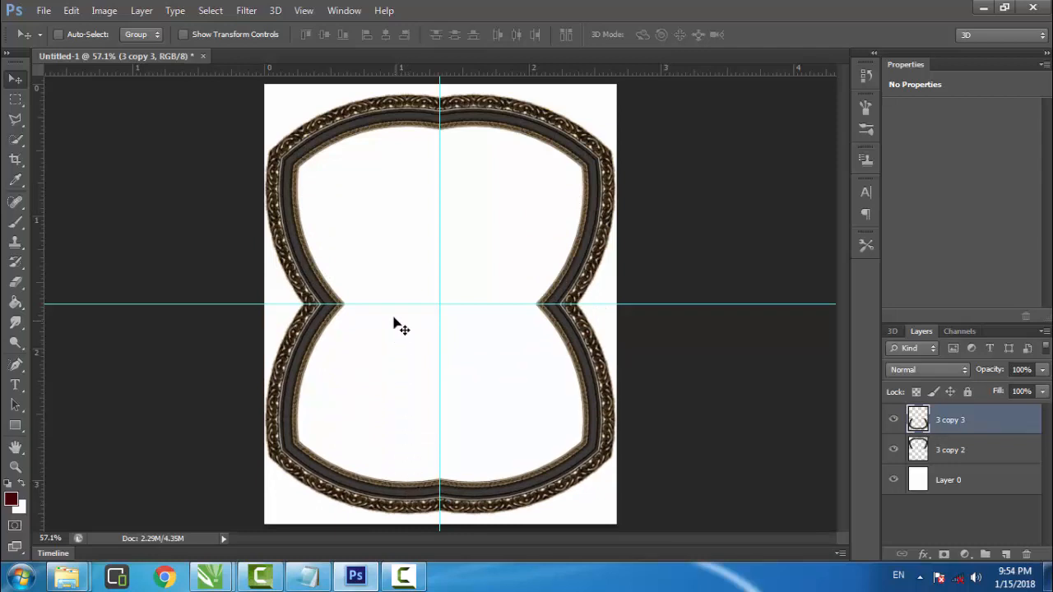
{"action": "left_click_drag", "start_coordinate": [392, 303], "coordinate": [390, 295]}
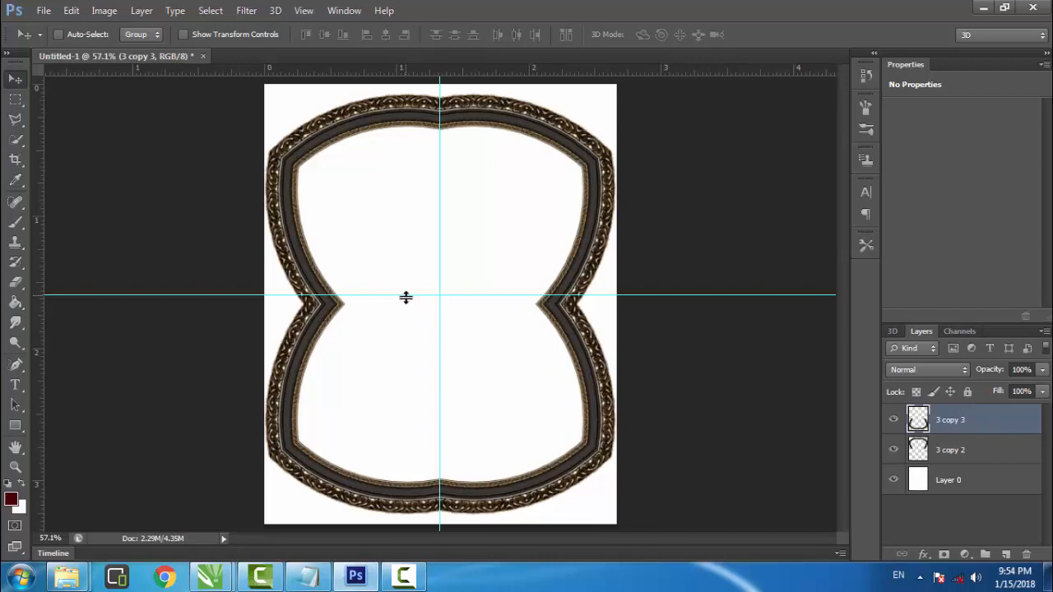
{"action": "left_click_drag", "start_coordinate": [405, 296], "coordinate": [407, 301]}
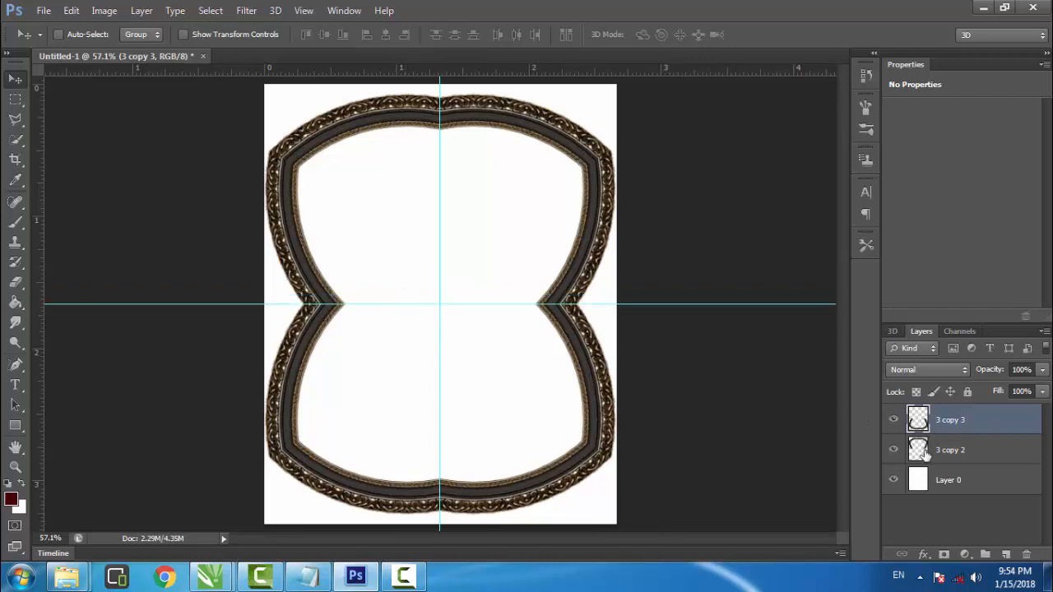
Merge layers 3 copy 3 and 3 copy 2 into a single layer holding the whole frame.
{"action": "left_click", "coordinate": [942, 451], "text": "ctrl"}
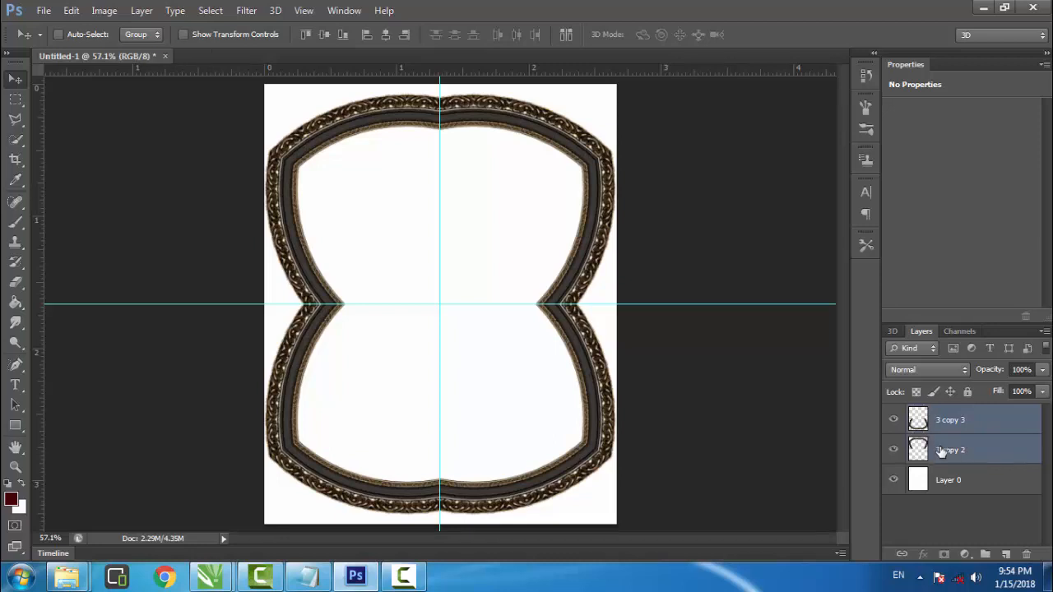
{"action": "right_click", "coordinate": [941, 450]}
{"action": "left_click", "coordinate": [655, 390]}
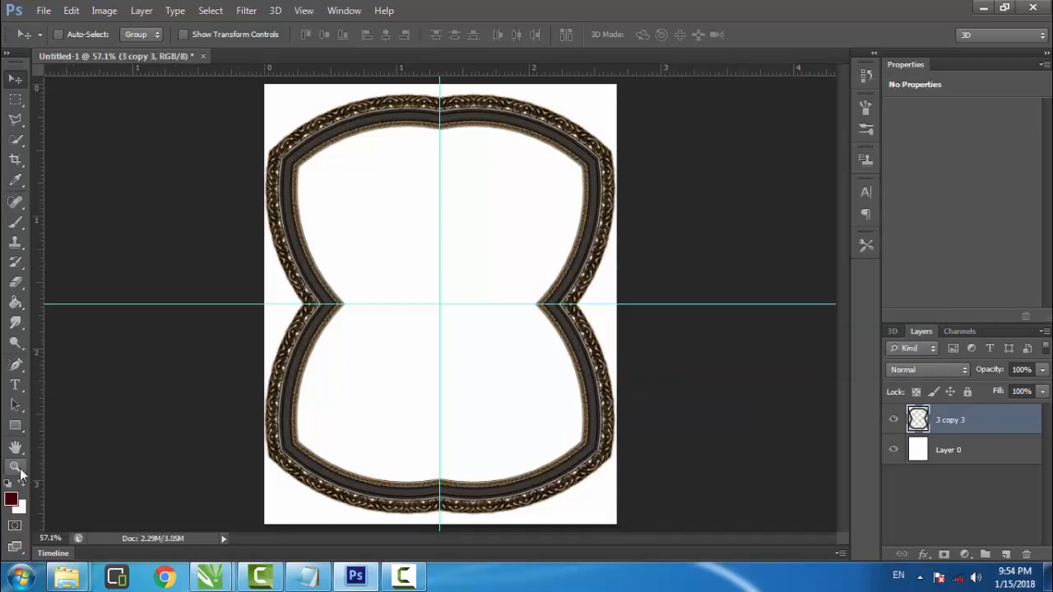
Start placing an image above Layer 0 and browse on Local Disk (G:) to the A all types texture backrownd folder.
{"action": "left_click", "coordinate": [921, 449]}
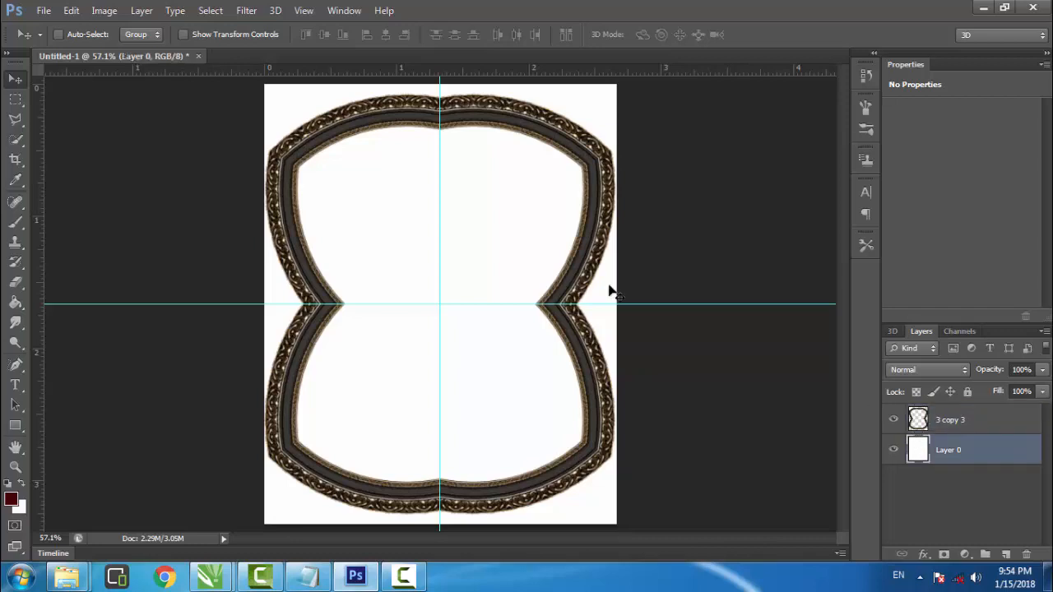
{"action": "left_click", "coordinate": [42, 10]}
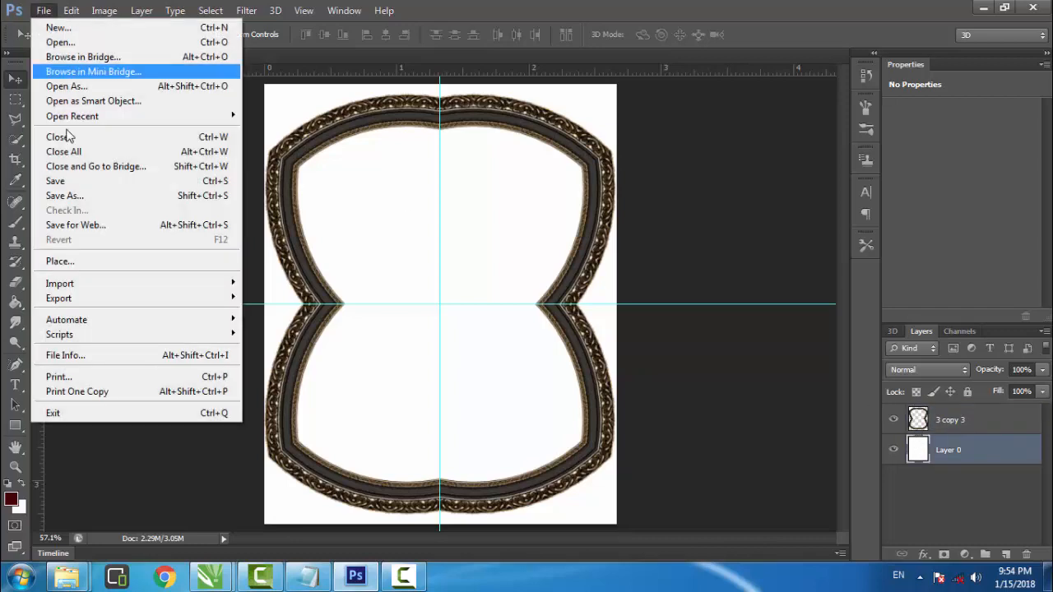
{"action": "left_click", "coordinate": [82, 263]}
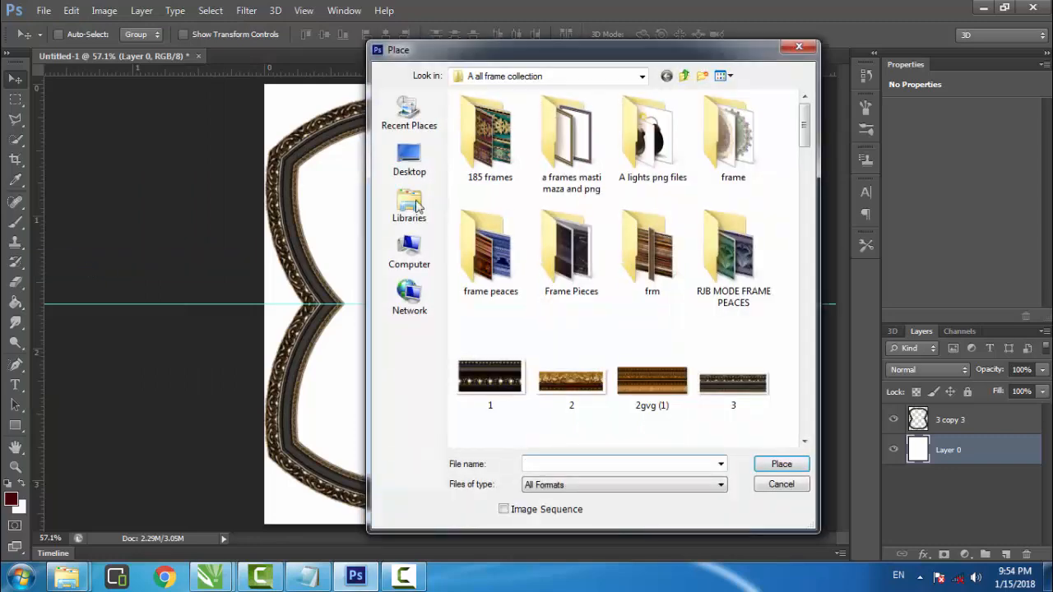
{"action": "left_click", "coordinate": [586, 77]}
{"action": "left_click", "coordinate": [501, 230]}
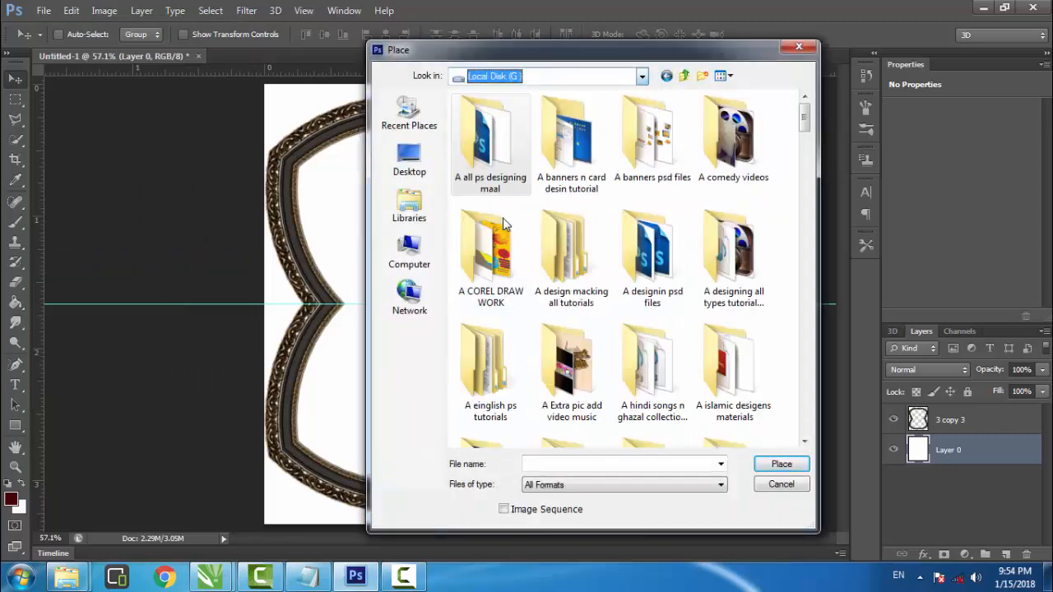
{"action": "double_click", "coordinate": [514, 160]}
{"action": "double_click", "coordinate": [639, 157]}
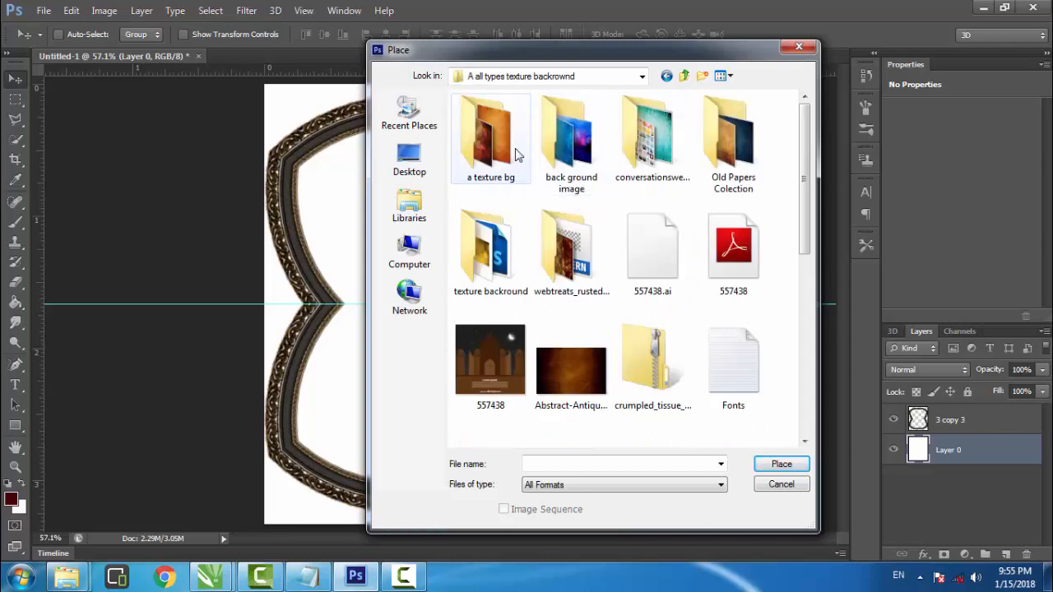
{"action": "left_click", "coordinate": [571, 136]}
{"action": "double_click", "coordinate": [716, 156]}
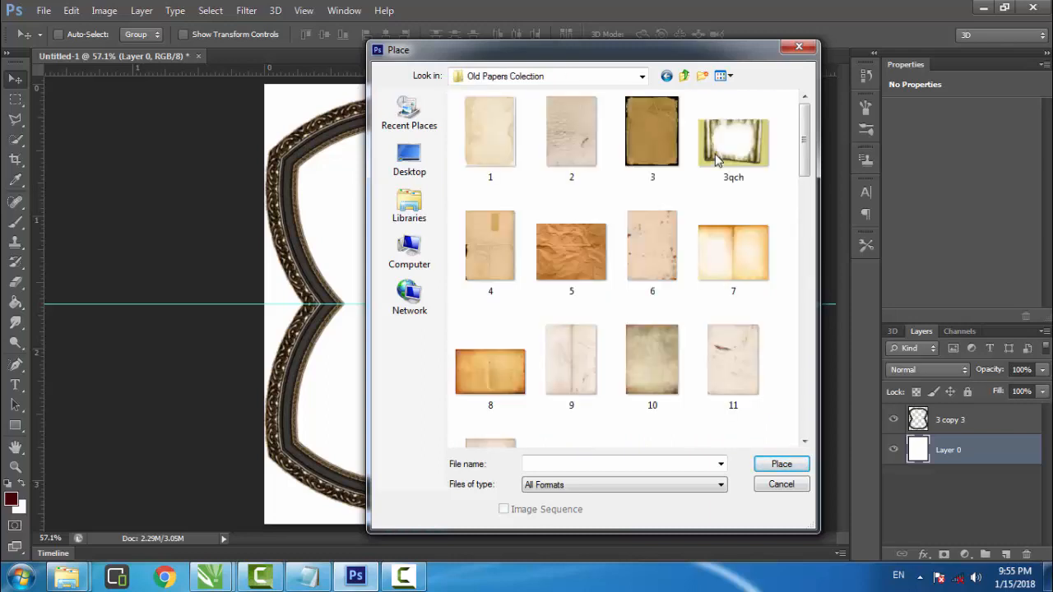
{"action": "left_click", "coordinate": [666, 76]}
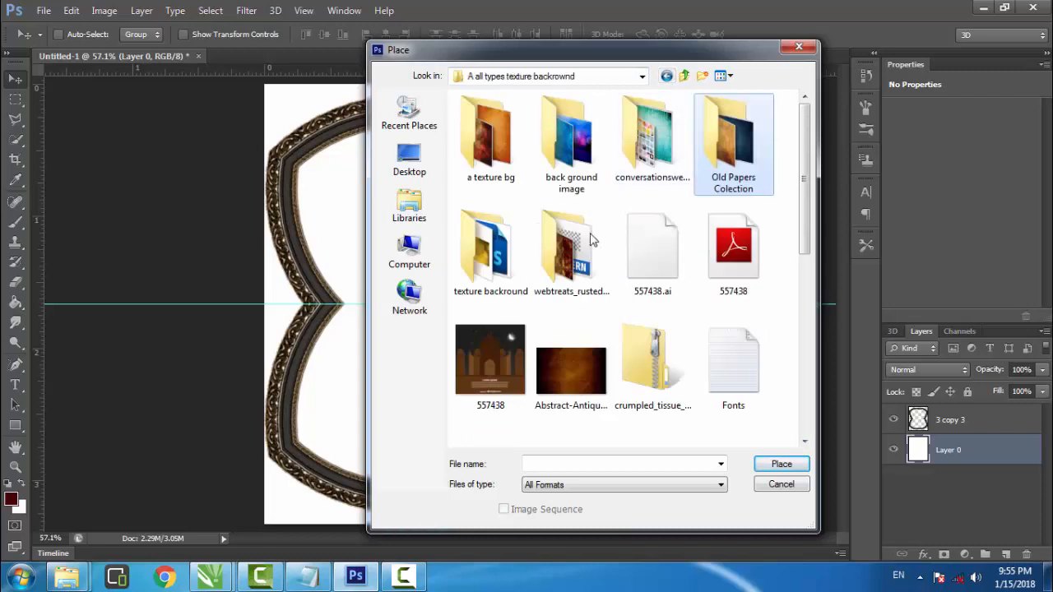
Place mood_piece_by_firesign24_7 from the [set25]paint_the_clouds_red folder inside texture backround.
{"action": "double_click", "coordinate": [492, 251]}
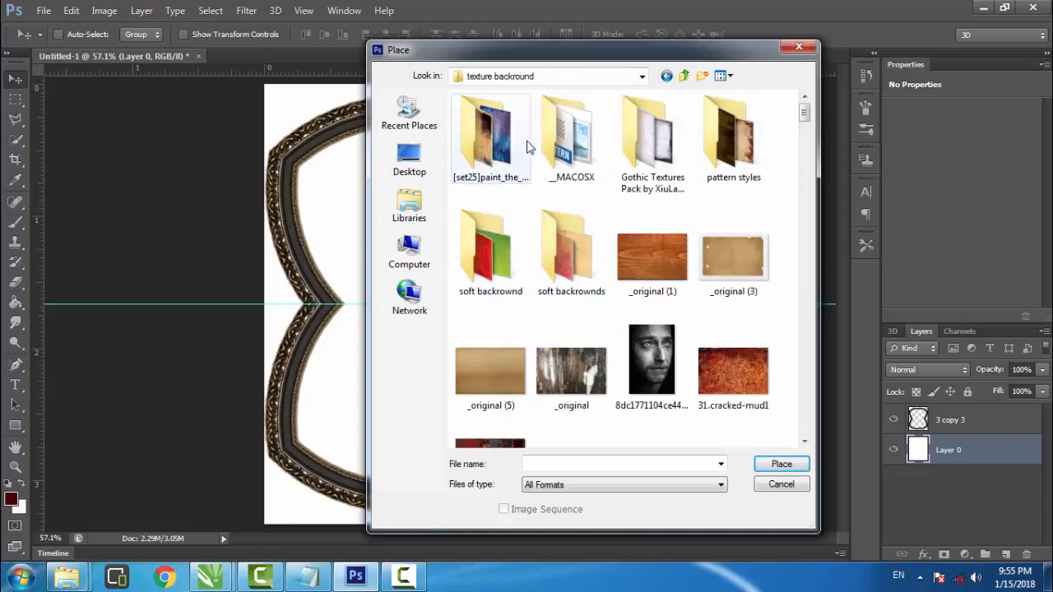
{"action": "double_click", "coordinate": [490, 158]}
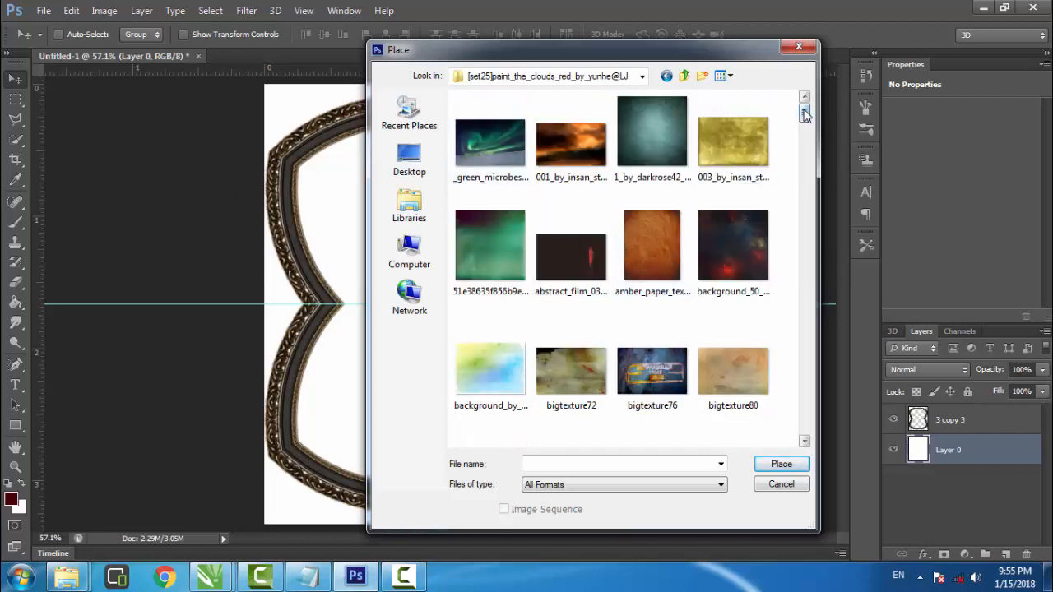
{"action": "left_click_drag", "start_coordinate": [805, 115], "coordinate": [808, 183]}
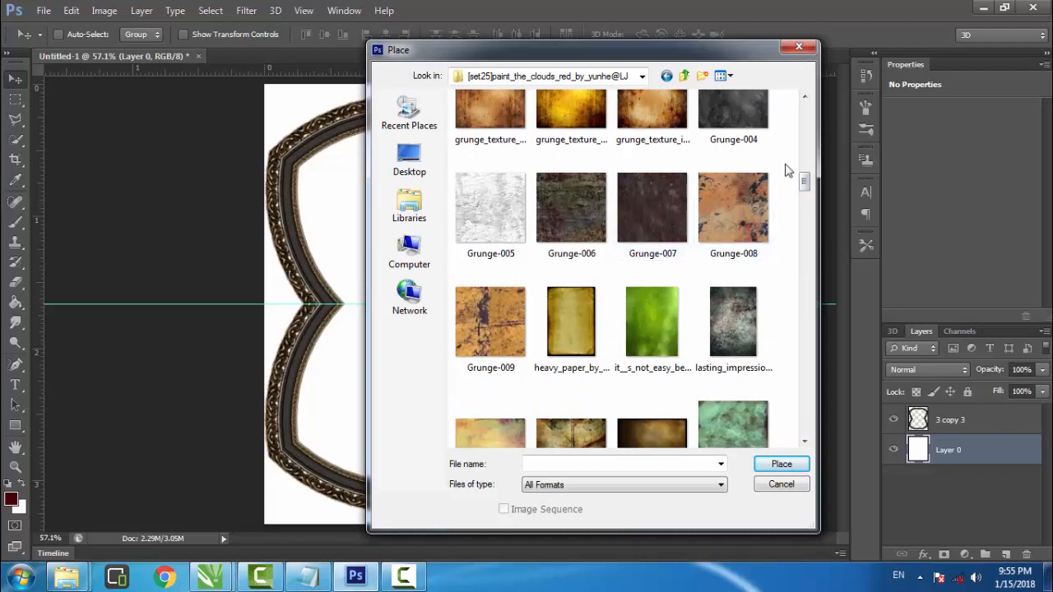
{"action": "left_click_drag", "start_coordinate": [804, 179], "coordinate": [806, 191]}
{"action": "left_click", "coordinate": [653, 269]}
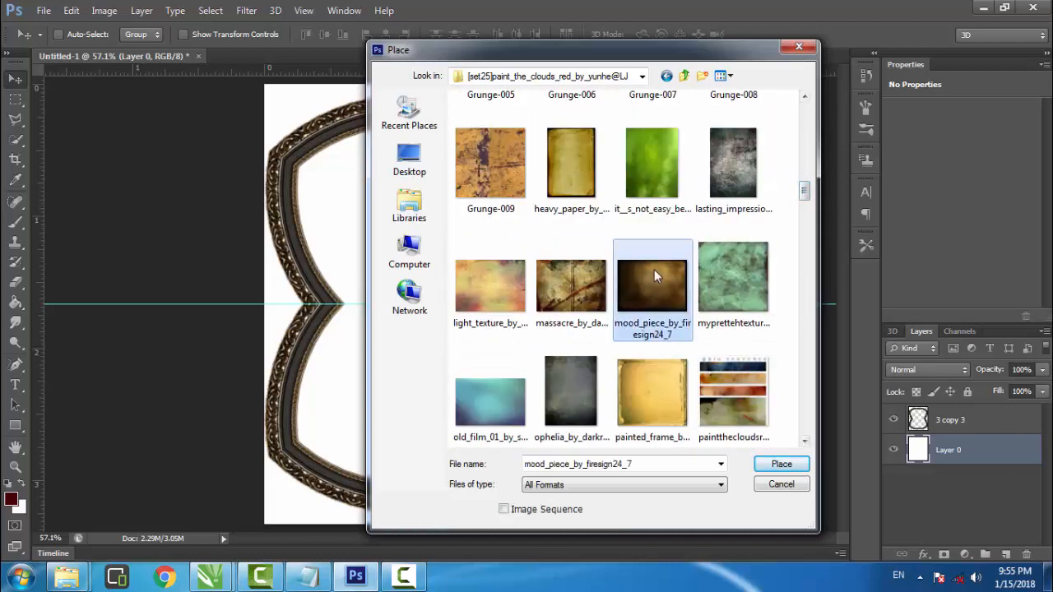
{"action": "left_click", "coordinate": [779, 465]}
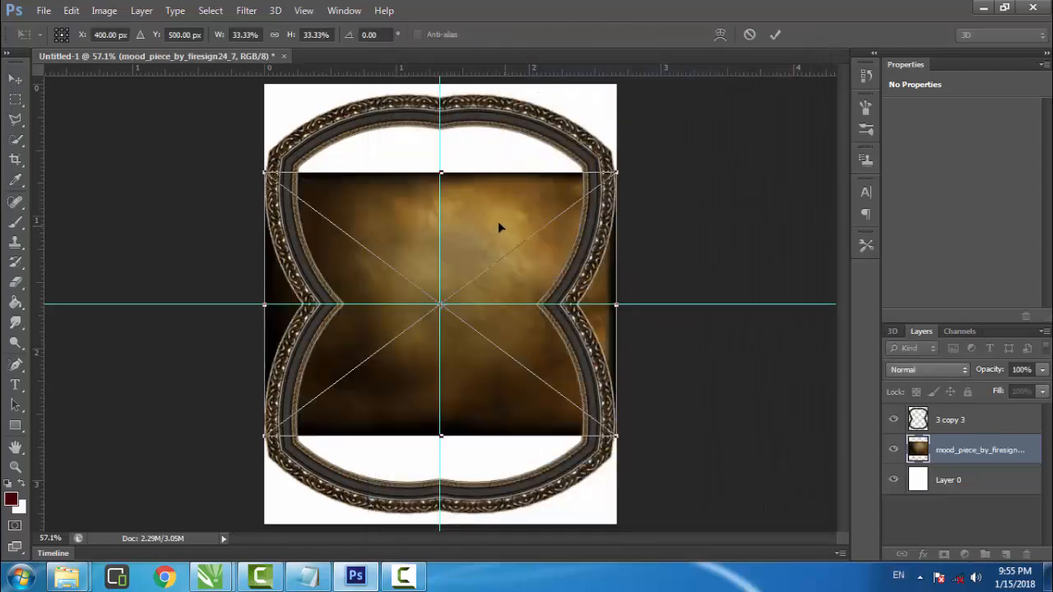
Rotate the placed texture 90° counter-clockwise, stretch its four sides to fill the frame opening, and commit the placement.
{"action": "right_click", "coordinate": [440, 171]}
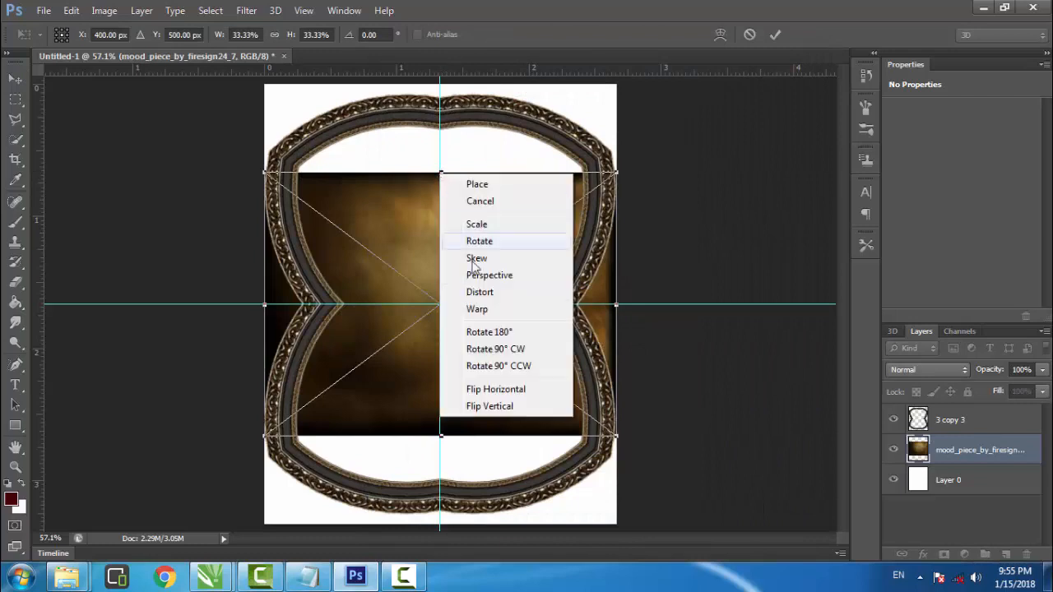
{"action": "left_click", "coordinate": [492, 366]}
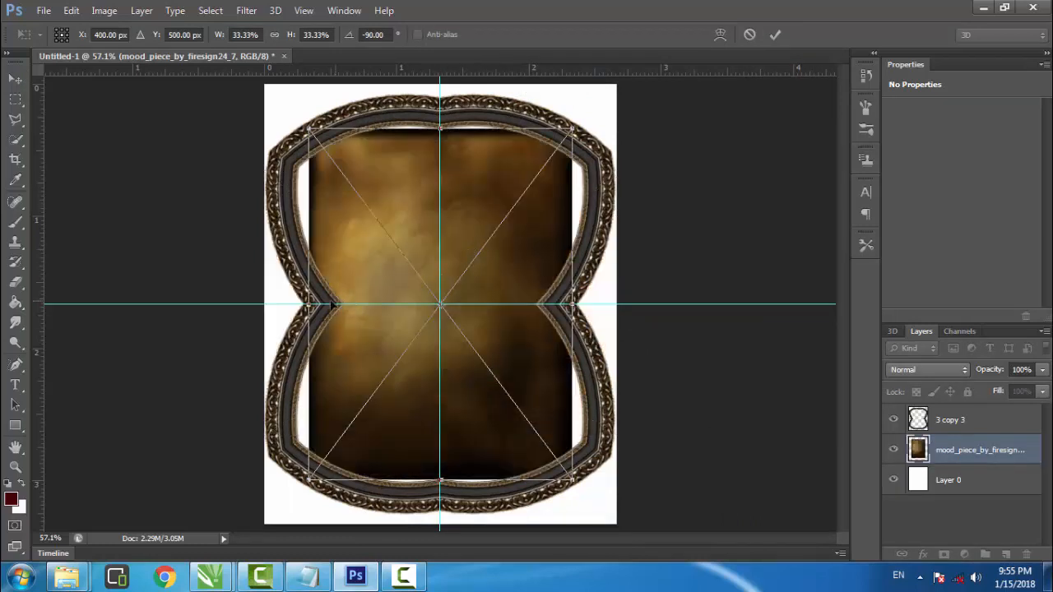
{"action": "left_click_drag", "start_coordinate": [309, 305], "coordinate": [292, 305]}
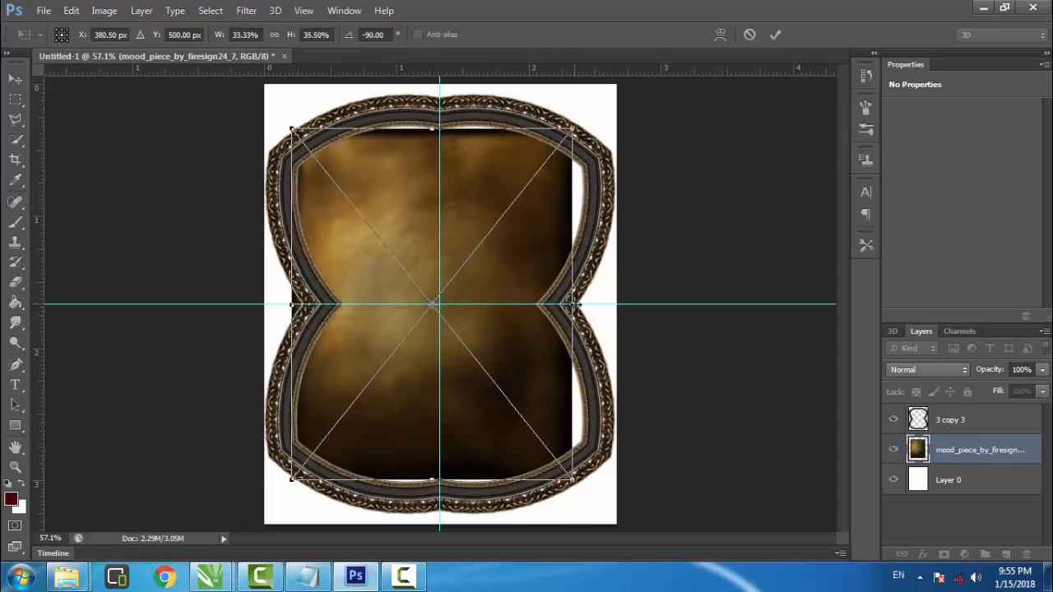
{"action": "left_click_drag", "start_coordinate": [573, 305], "coordinate": [593, 306]}
{"action": "left_click_drag", "start_coordinate": [443, 479], "coordinate": [442, 491]}
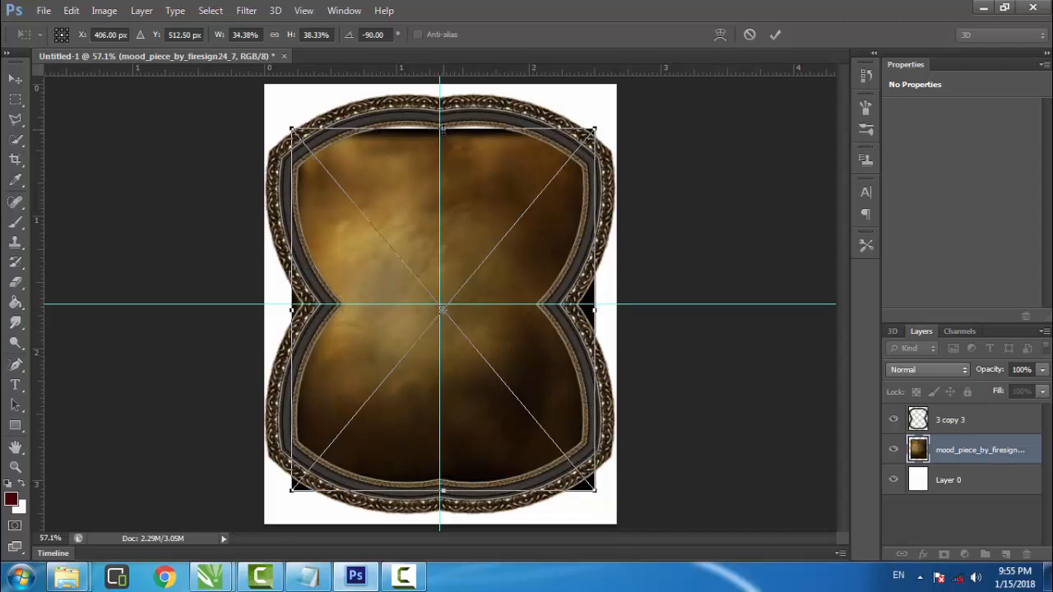
{"action": "left_click_drag", "start_coordinate": [442, 129], "coordinate": [442, 123]}
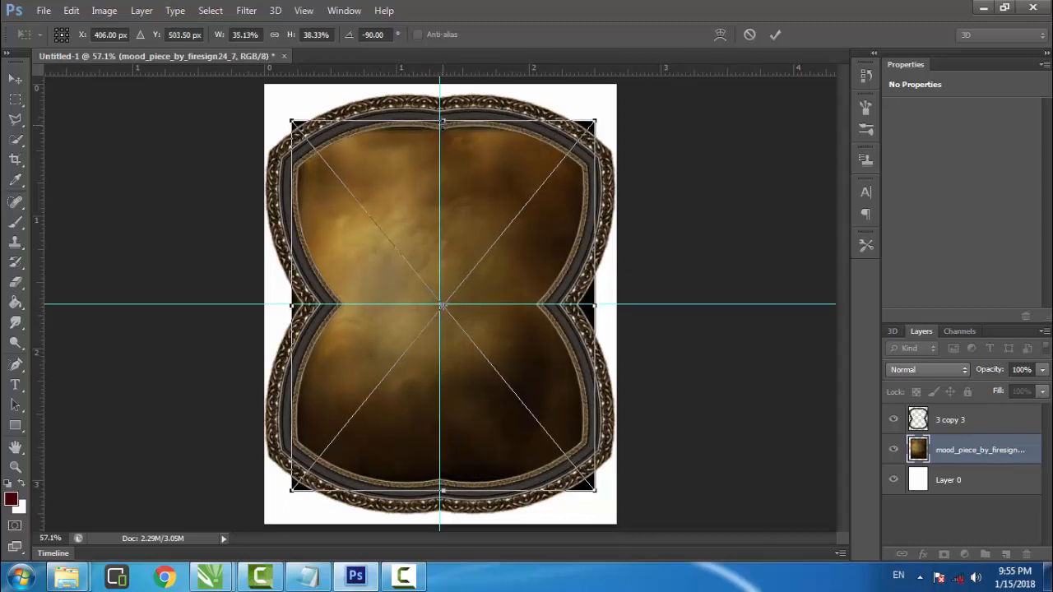
{"action": "left_click", "coordinate": [776, 36]}
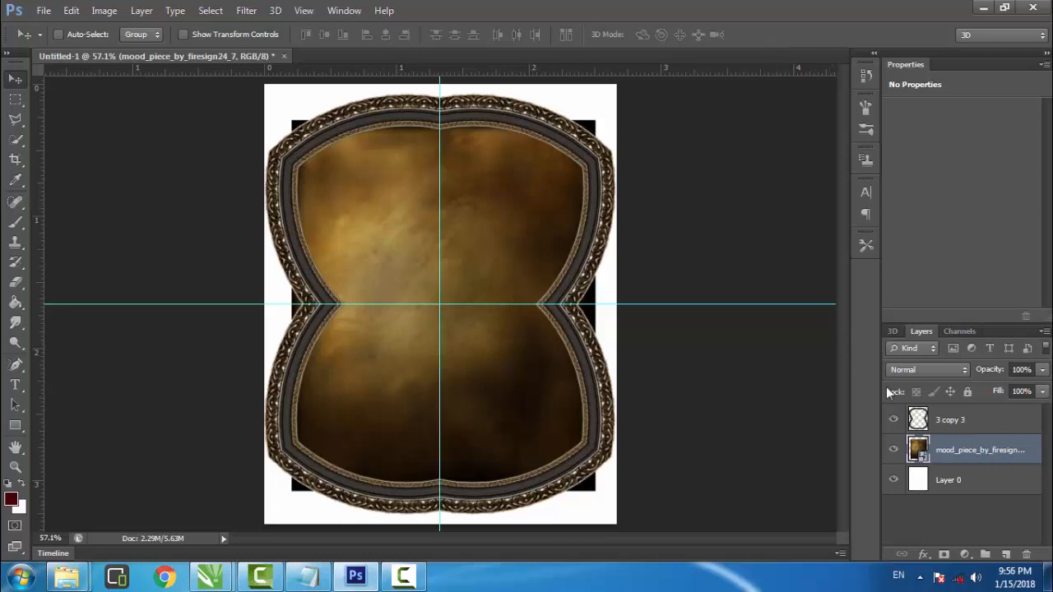
Rasterize the texture layer and extend its upper edge slightly to 101.90% height, applying the transformation.
{"action": "right_click", "coordinate": [951, 450]}
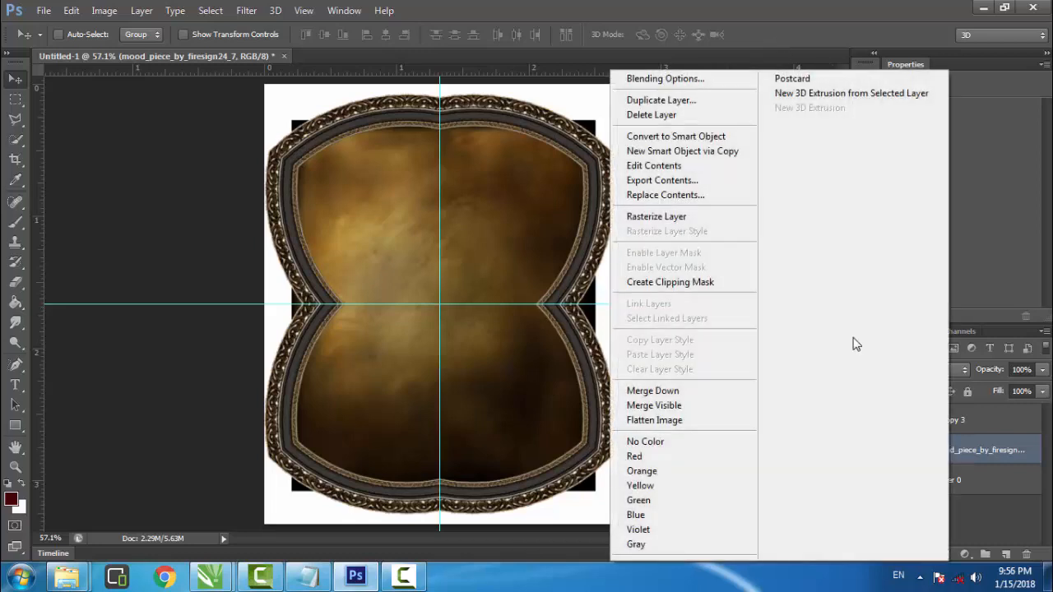
{"action": "left_click", "coordinate": [692, 217]}
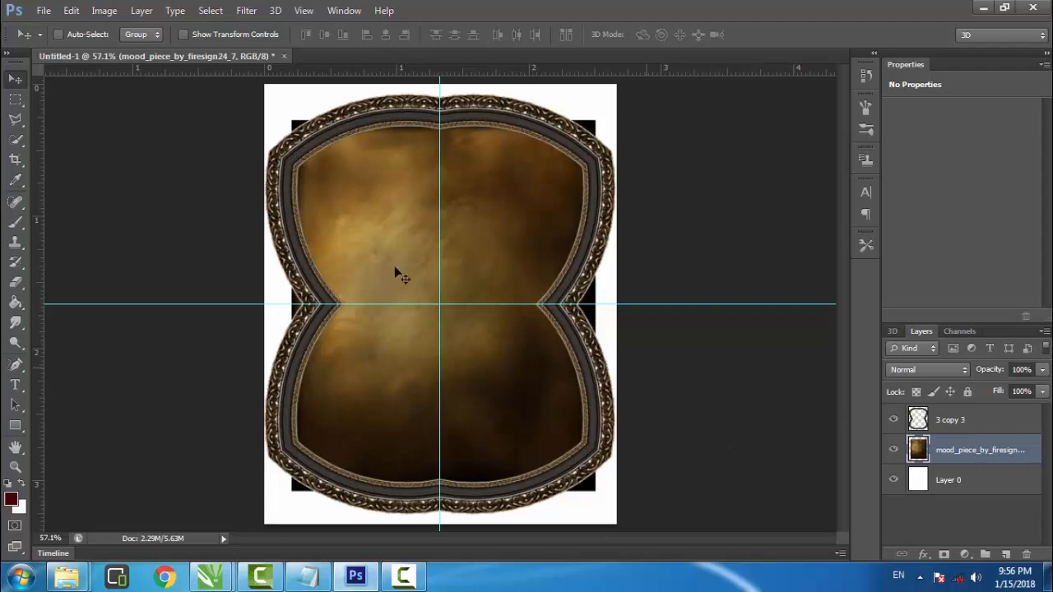
{"action": "left_click", "coordinate": [184, 33]}
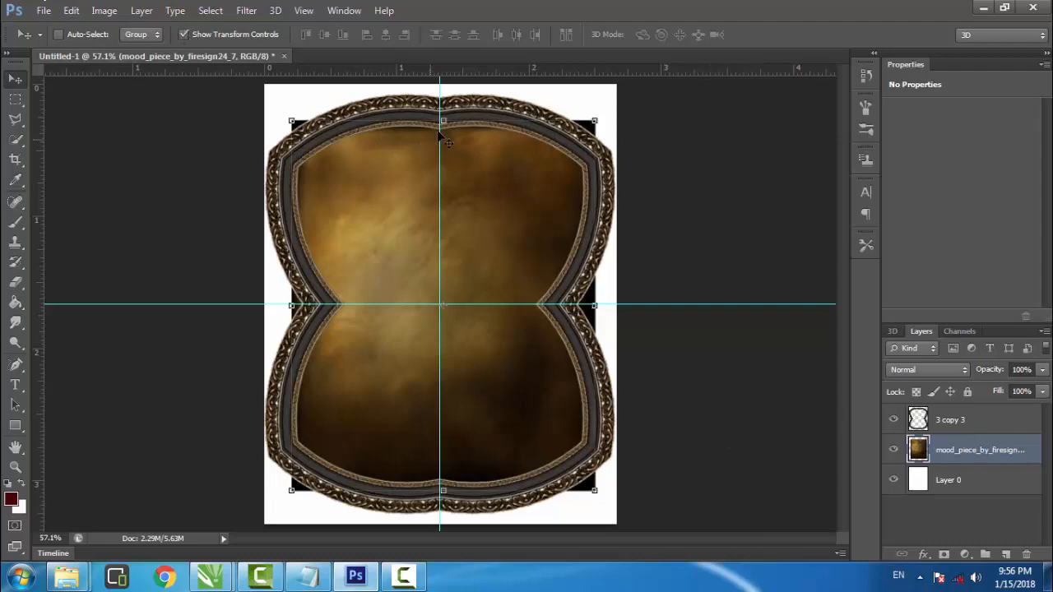
{"action": "mouse_move", "coordinate": [442, 121]}
{"action": "left_mouse_down"}
{"action": "mouse_move", "coordinate": [443, 90]}
{"action": "mouse_move", "coordinate": [443, 113]}
{"action": "left_mouse_up"}
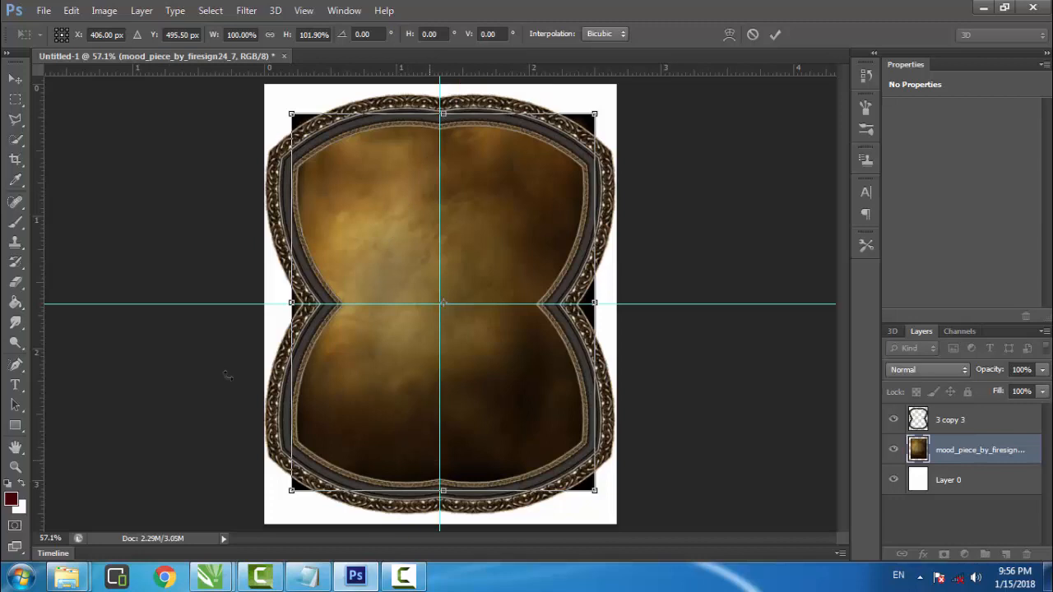
{"action": "left_click", "coordinate": [15, 79]}
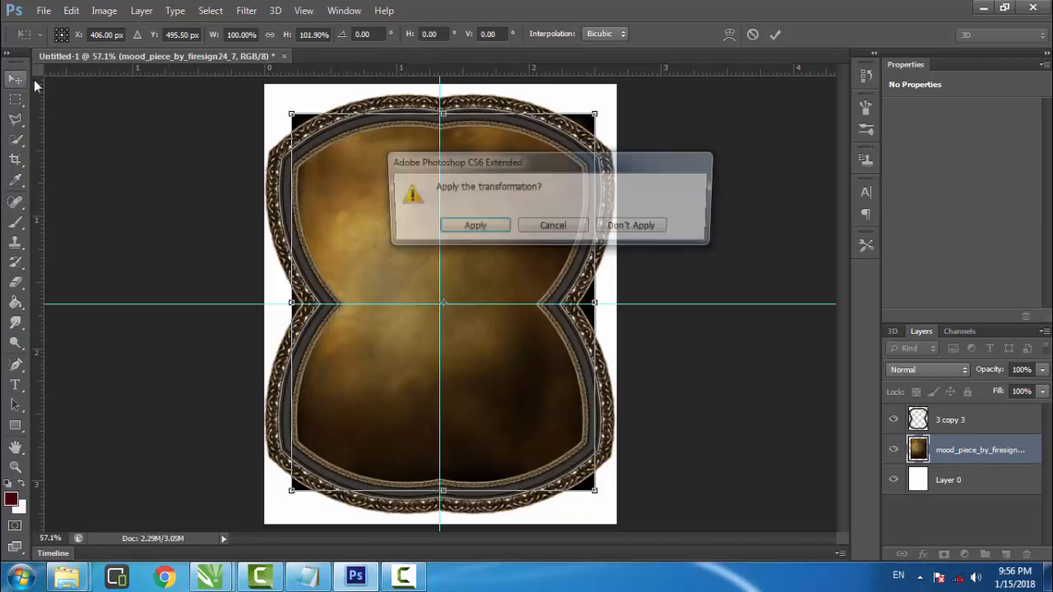
{"action": "left_click", "coordinate": [471, 228]}
Erase the texture parts sticking out beyond the frame's outer edge using the Eraser tool at brush size 70.
{"action": "left_click", "coordinate": [19, 283]}
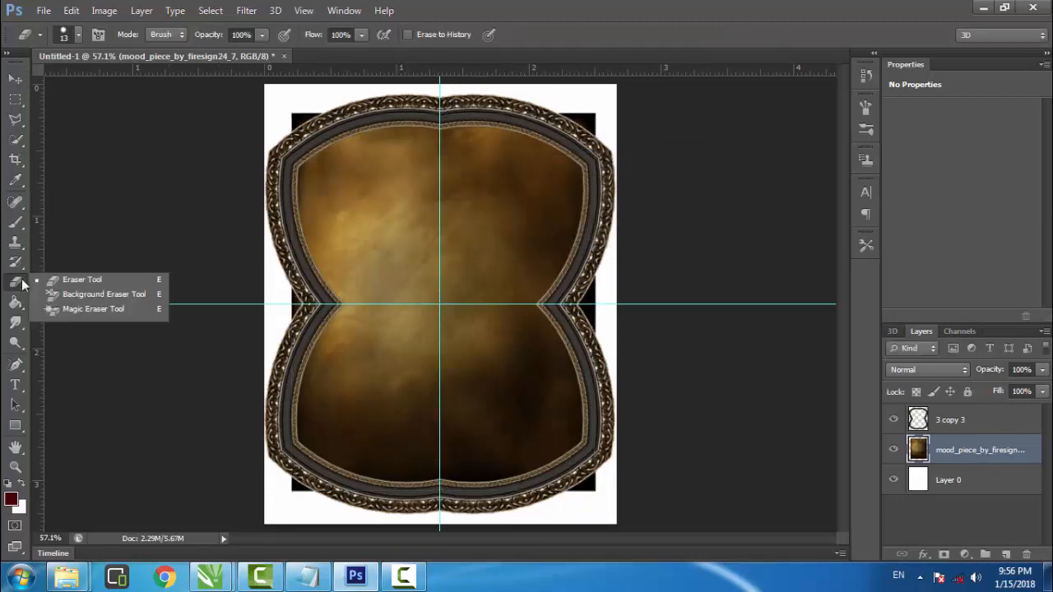
{"action": "left_click", "coordinate": [64, 282]}
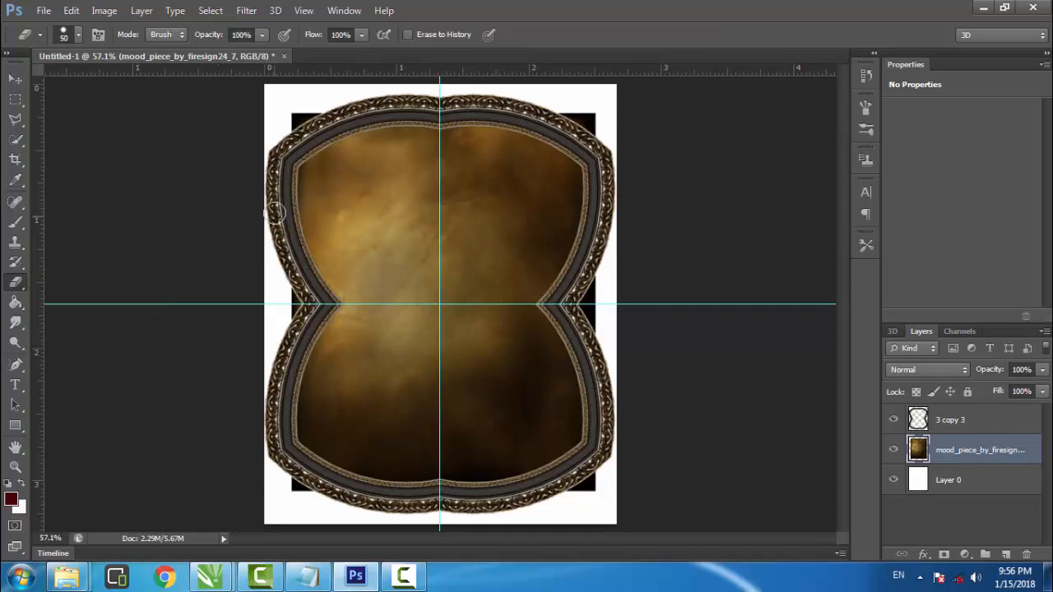
{"action": "key", "text": "bracketright"}
{"action": "key", "text": "bracketright"}
{"action": "key", "text": "bracketright"}
{"action": "mouse_move", "coordinate": [289, 113]}
{"action": "left_mouse_down"}
{"action": "mouse_move", "coordinate": [312, 105]}
{"action": "mouse_move", "coordinate": [282, 123]}
{"action": "mouse_move", "coordinate": [539, 99]}
{"action": "mouse_move", "coordinate": [601, 124]}
{"action": "mouse_move", "coordinate": [605, 211]}
{"action": "mouse_move", "coordinate": [586, 297]}
{"action": "mouse_move", "coordinate": [606, 345]}
{"action": "mouse_move", "coordinate": [593, 475]}
{"action": "mouse_move", "coordinate": [557, 494]}
{"action": "mouse_move", "coordinate": [427, 498]}
{"action": "left_mouse_up"}
{"action": "left_click_drag", "start_coordinate": [319, 498], "coordinate": [287, 486]}
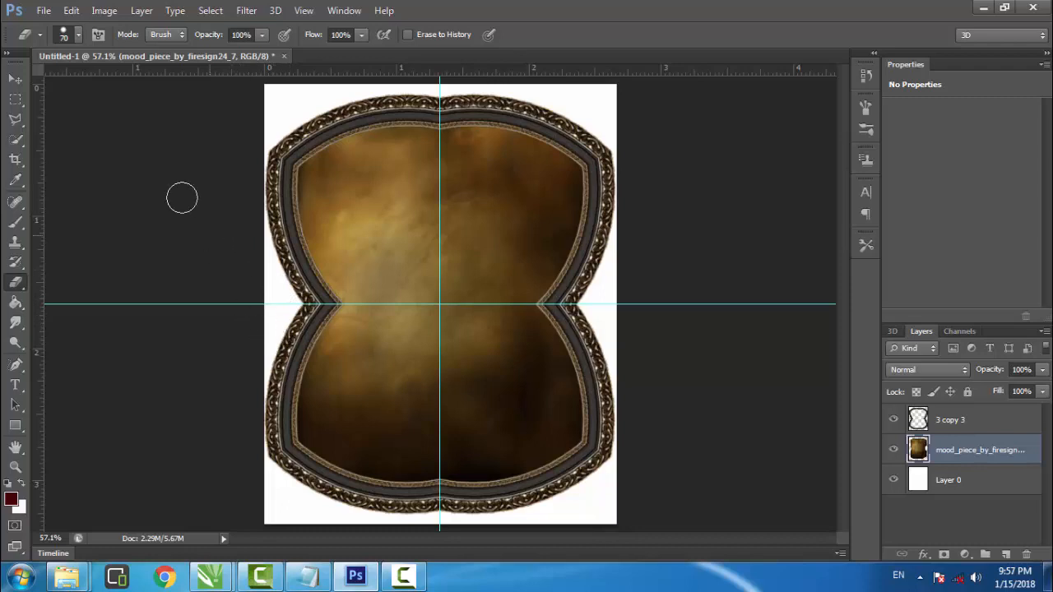
Hide the transform controls and enable an Outer Glow effect on the 3 copy 3 frame layer.
{"action": "left_click", "coordinate": [15, 81]}
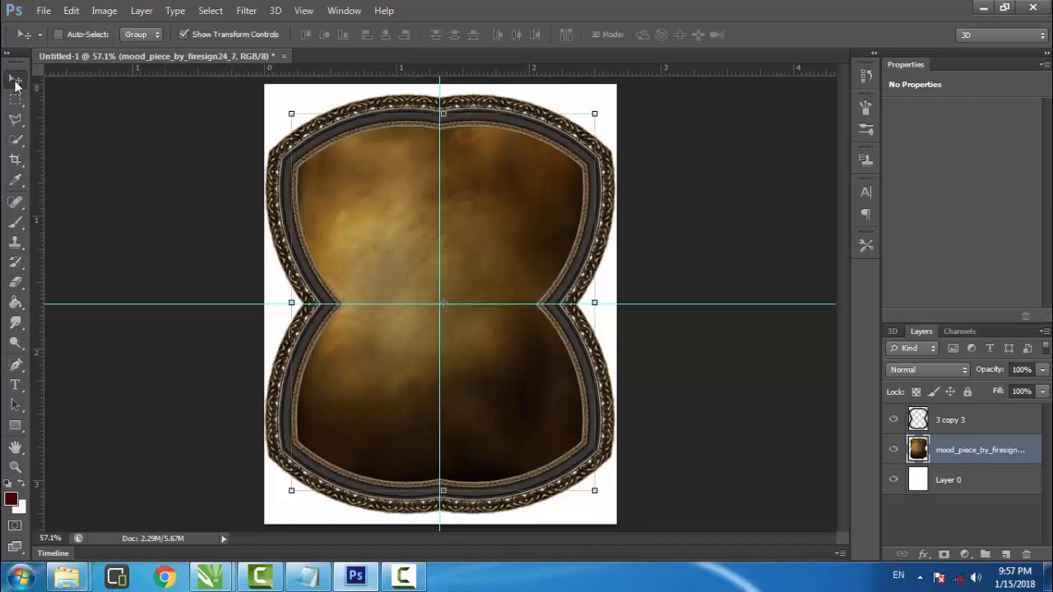
{"action": "left_click", "coordinate": [184, 34]}
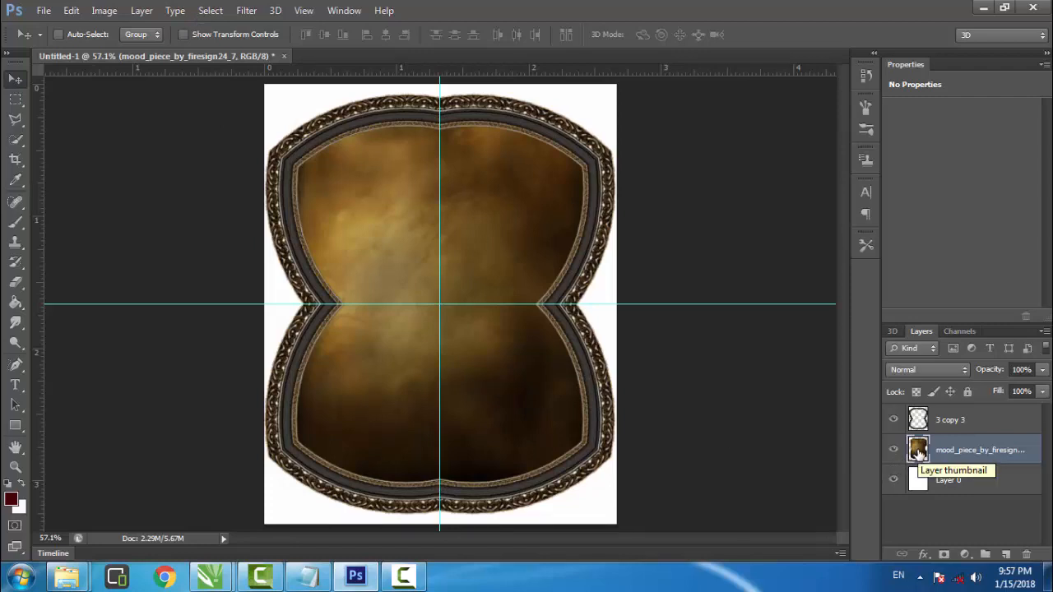
{"action": "left_click", "coordinate": [15, 467]}
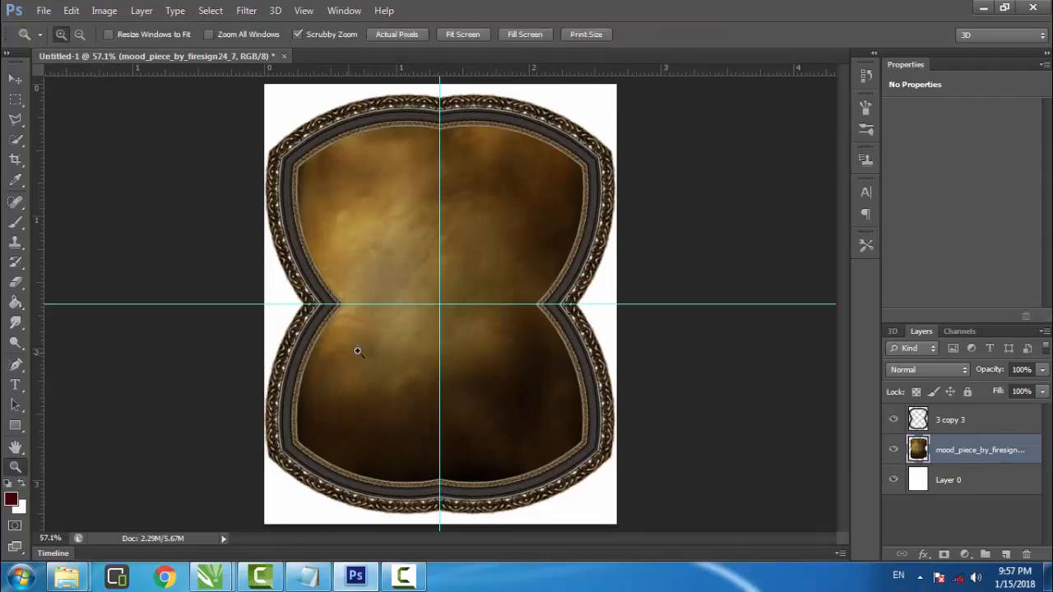
{"action": "left_click", "coordinate": [422, 319]}
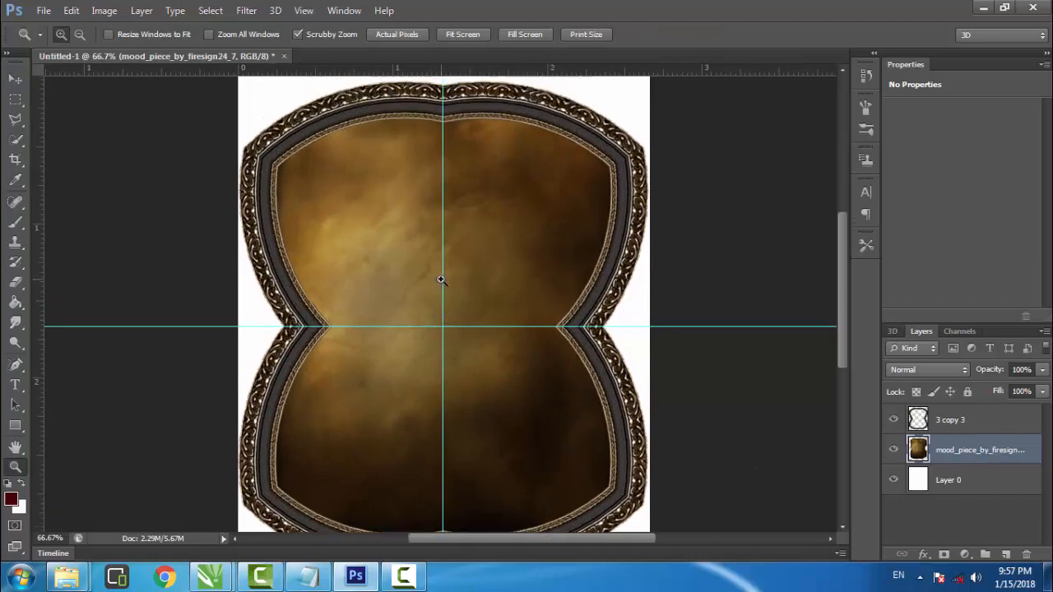
{"action": "left_click", "coordinate": [926, 417]}
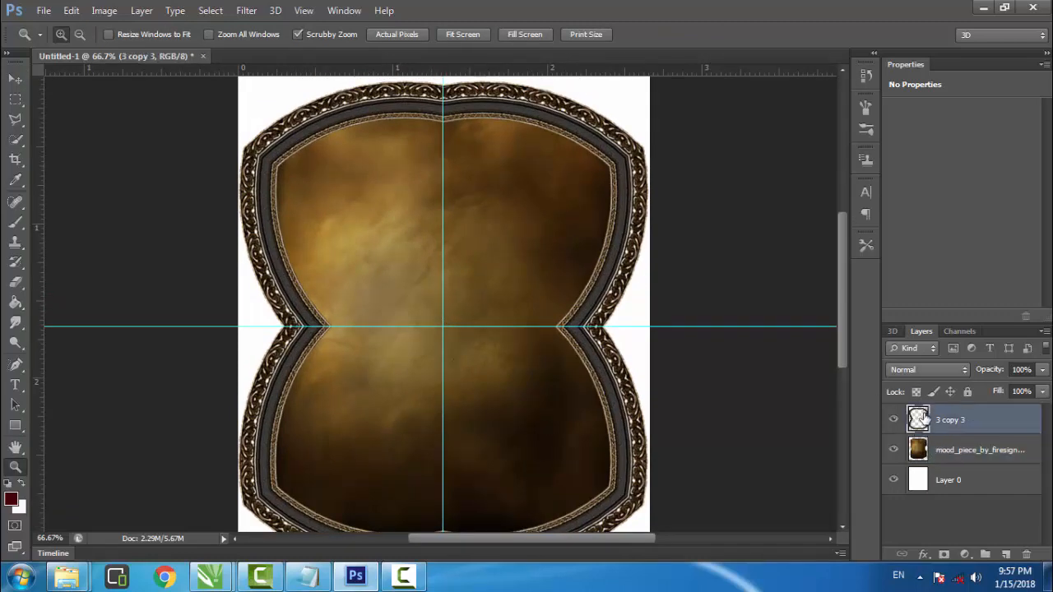
{"action": "double_click", "coordinate": [920, 417]}
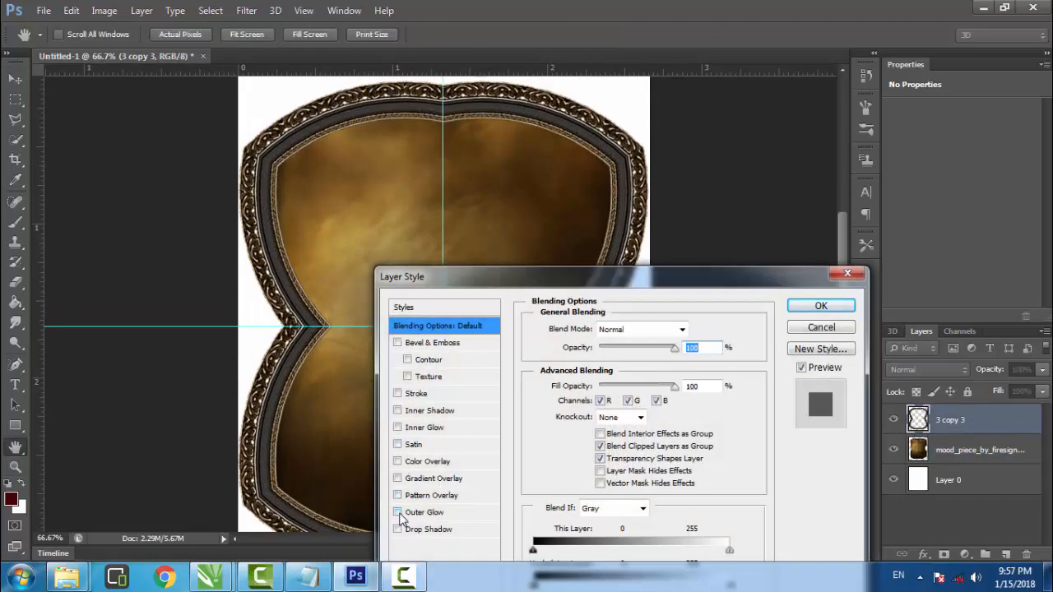
{"action": "left_click", "coordinate": [398, 513]}
{"action": "left_click", "coordinate": [421, 514]}
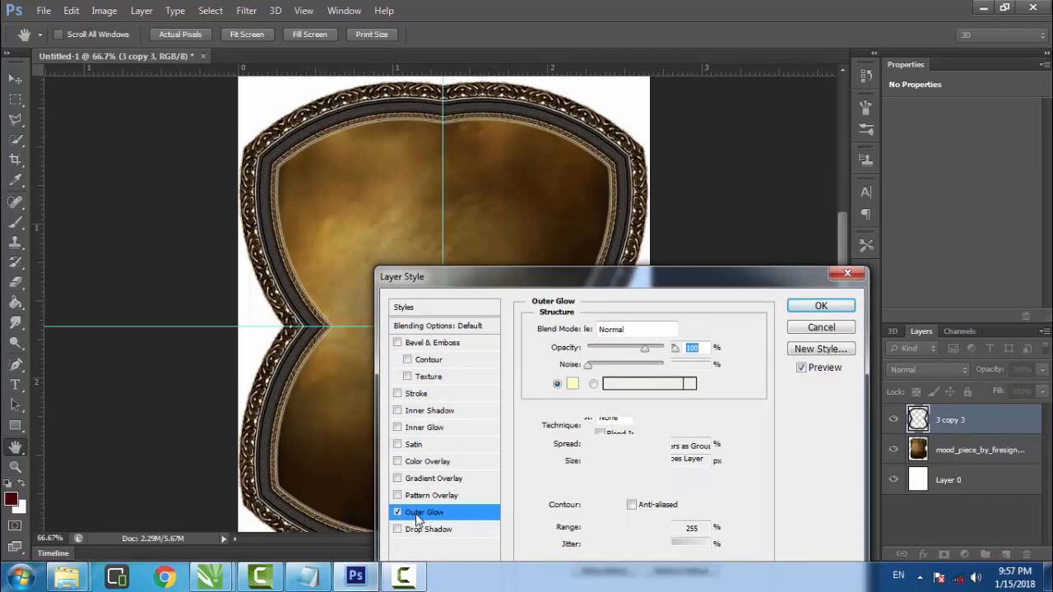
{"action": "left_click_drag", "start_coordinate": [550, 286], "coordinate": [731, 212]}
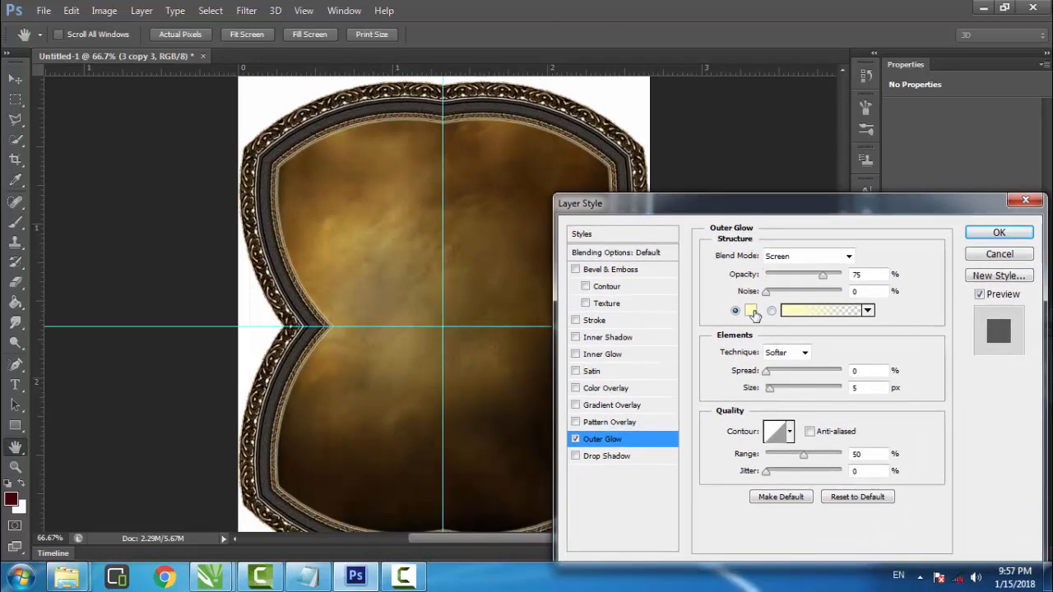
Set the frame's outer glow colour to dark brown 261100, starting from a colour sampled in the artwork.
{"action": "left_click", "coordinate": [751, 312]}
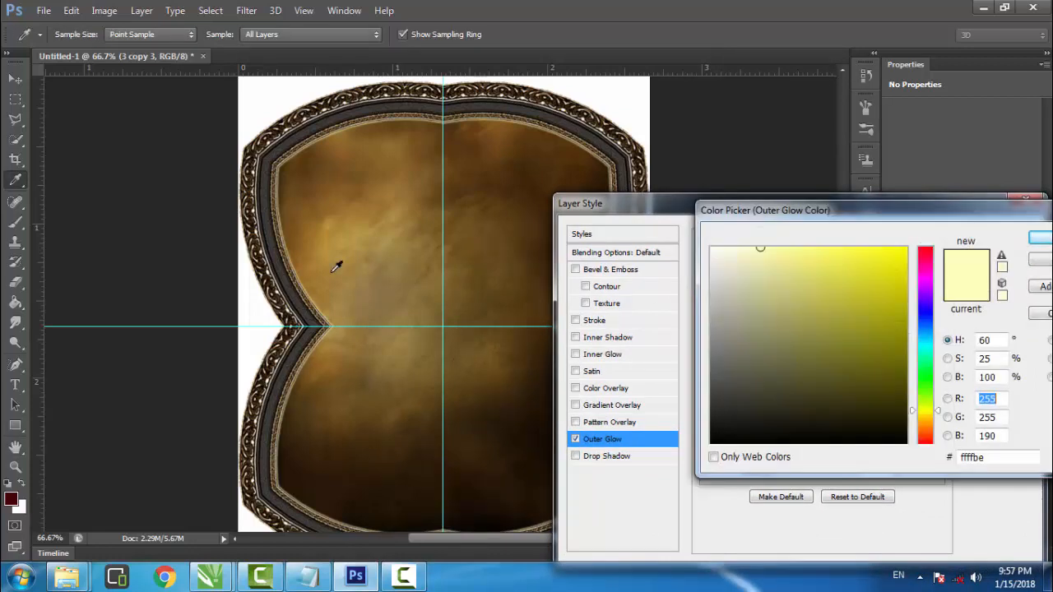
{"action": "left_click", "coordinate": [280, 227]}
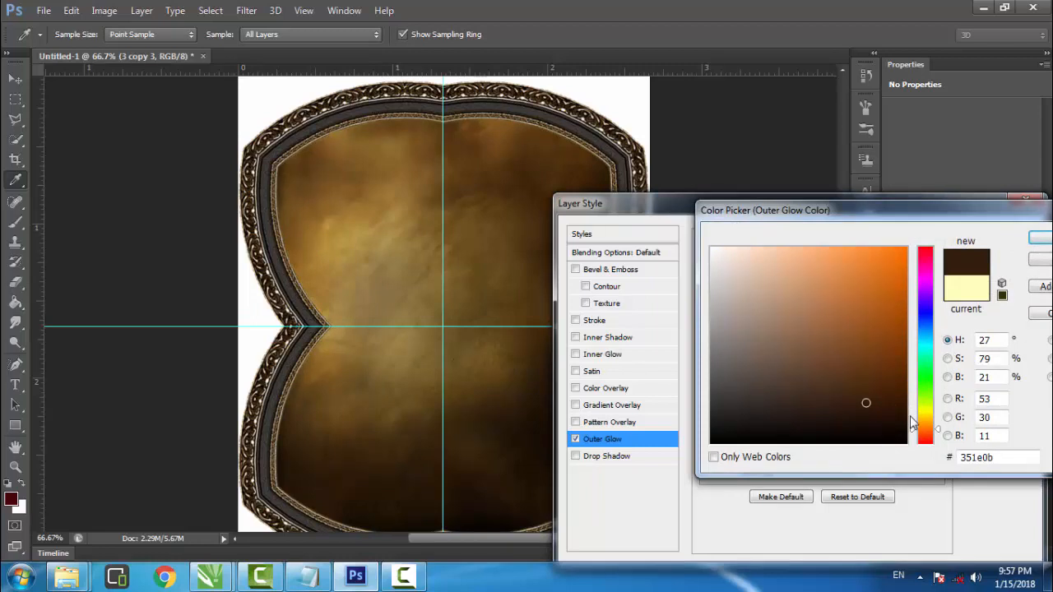
{"action": "left_click", "coordinate": [905, 414]}
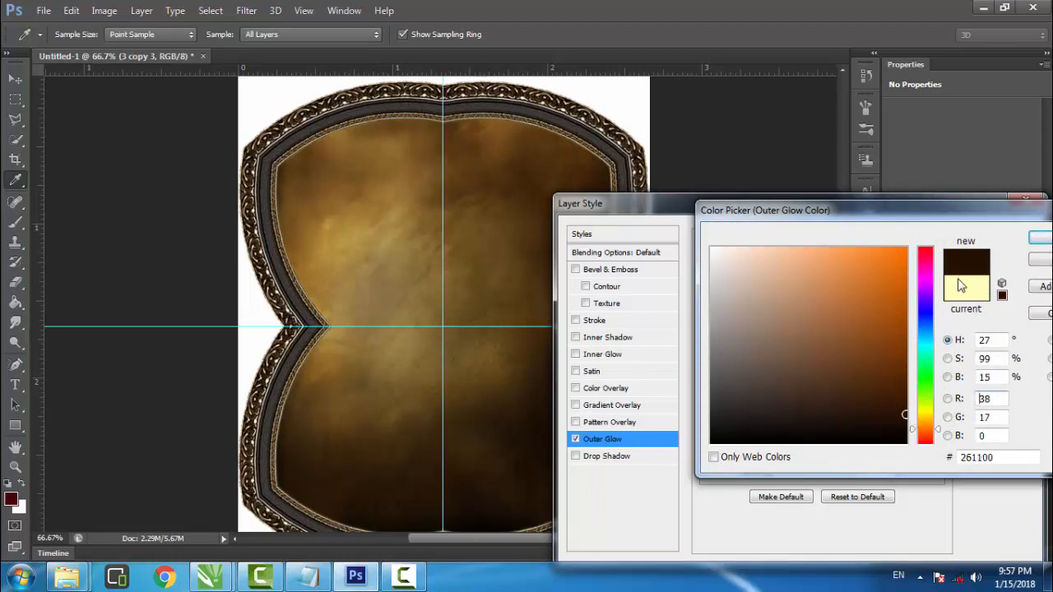
{"action": "left_click", "coordinate": [1039, 238]}
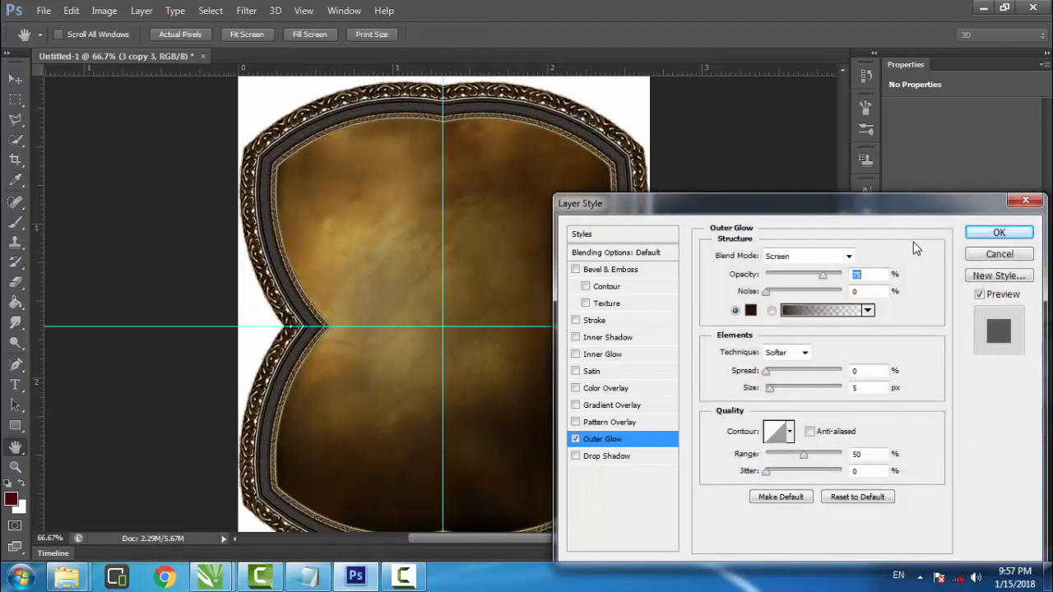
Set the outer glow to Multiply blend mode with a size of 6 px and apply the layer style.
{"action": "left_click", "coordinate": [847, 257]}
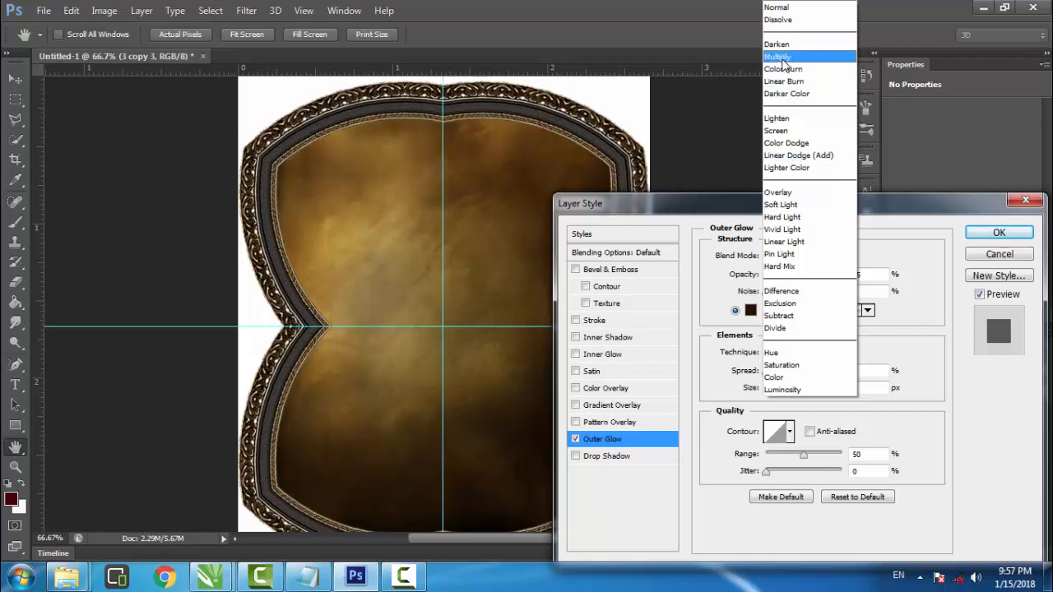
{"action": "left_click", "coordinate": [782, 58]}
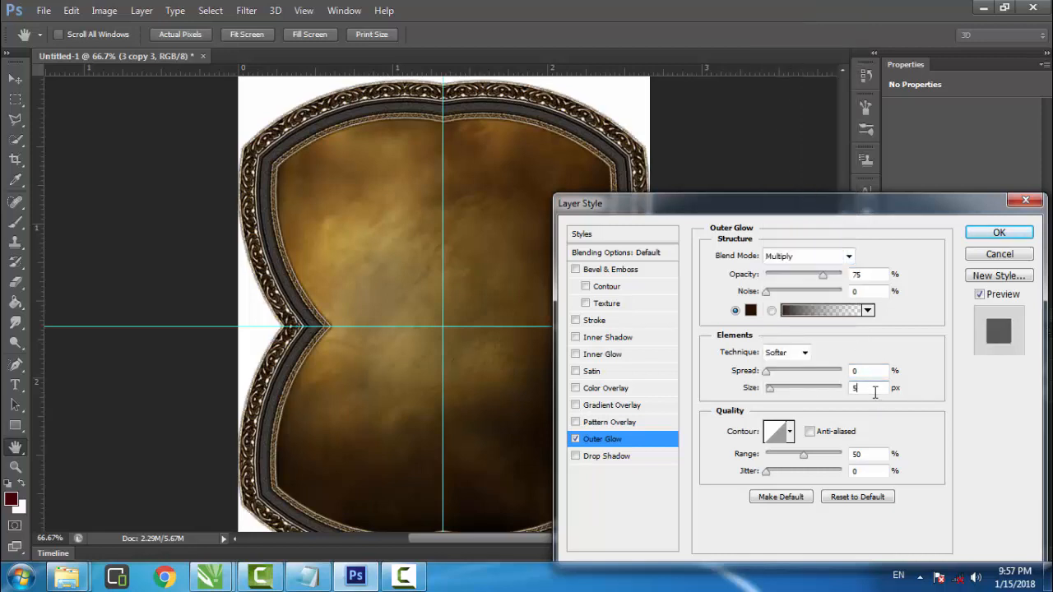
{"action": "type", "text": "6"}
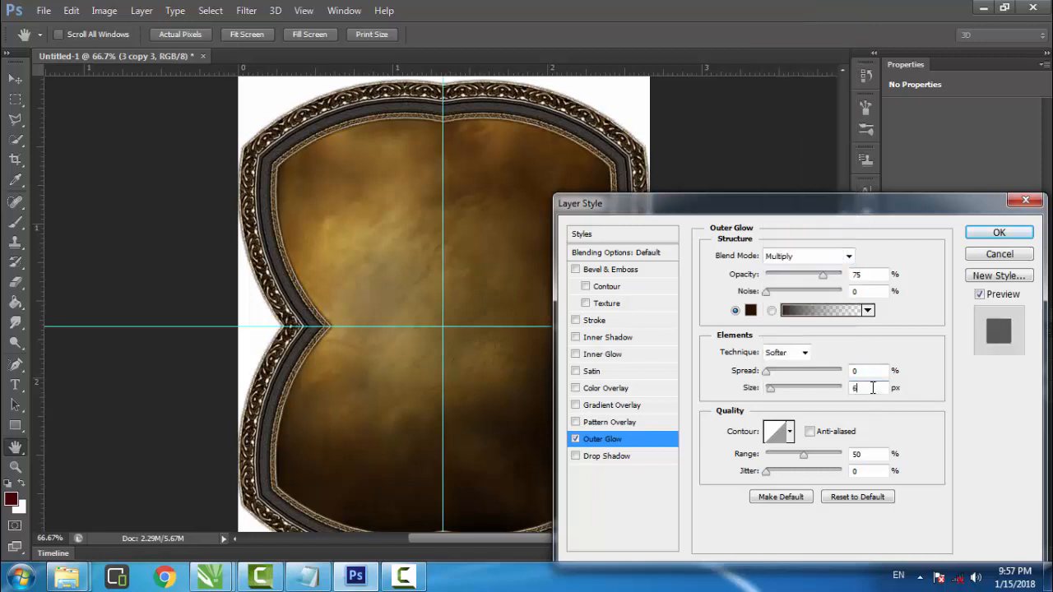
{"action": "left_click", "coordinate": [975, 234]}
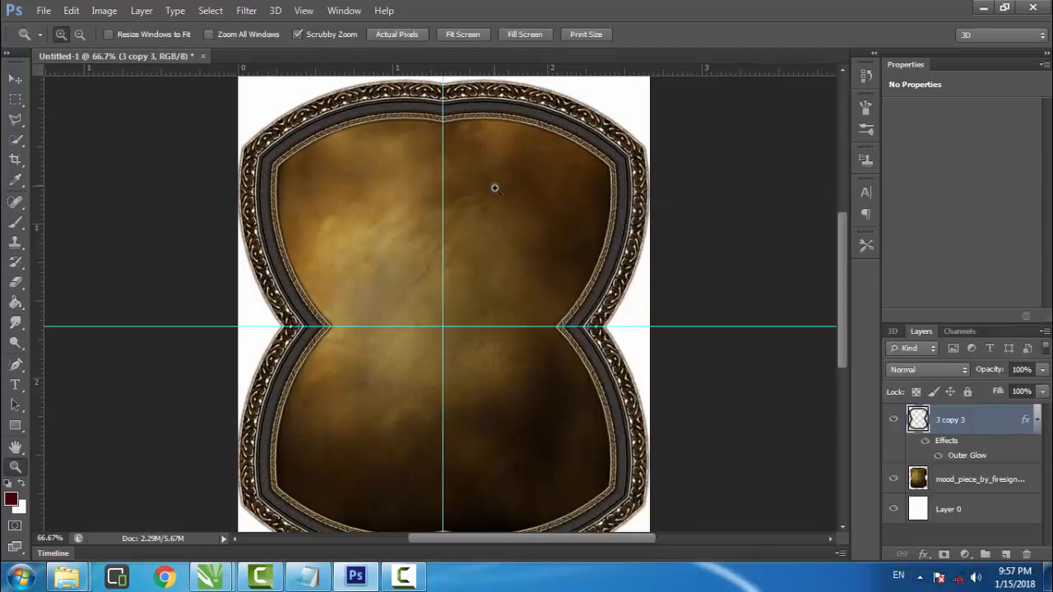
Open the Filter Gallery for the mood_piece_by_firesign24_7 texture layer.
{"action": "scroll", "coordinate": [487, 188], "scroll_direction": "down", "scroll_amount": 1}
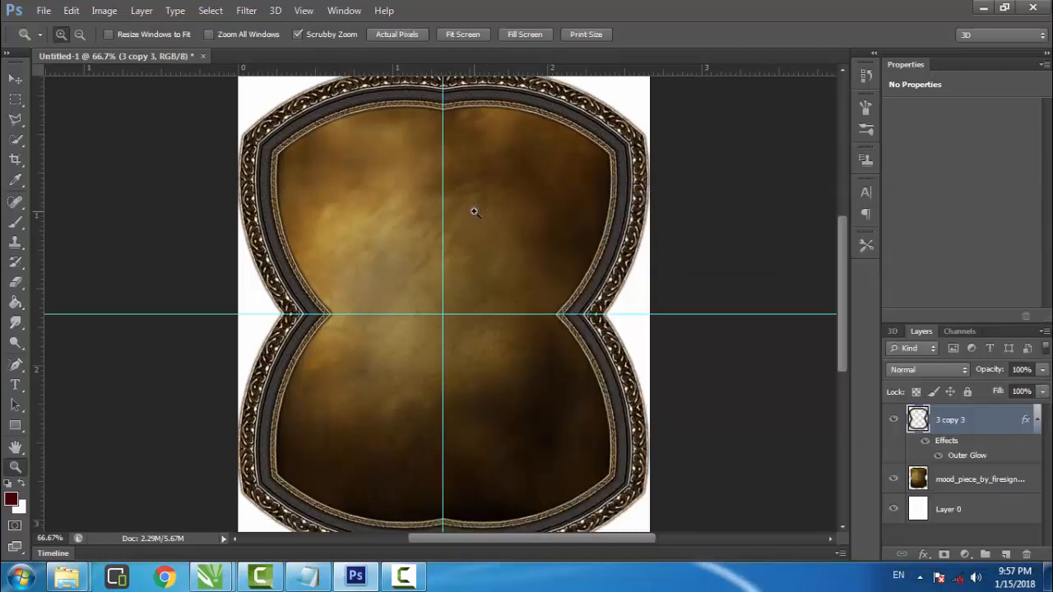
{"action": "left_click", "coordinate": [474, 211]}
{"action": "scroll", "coordinate": [432, 205], "scroll_direction": "up", "scroll_amount": 1}
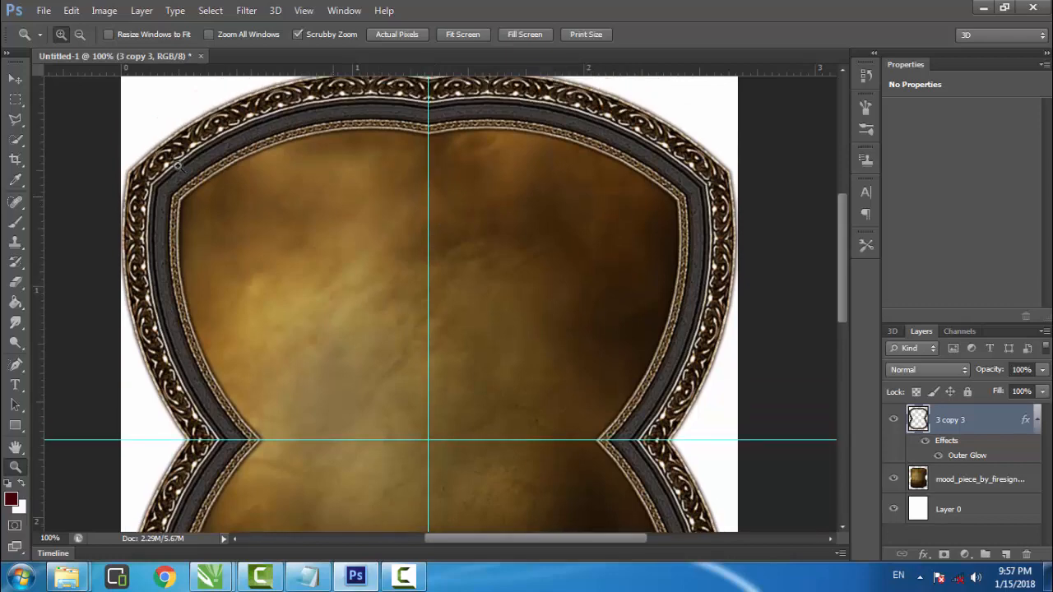
{"action": "left_click", "coordinate": [16, 79]}
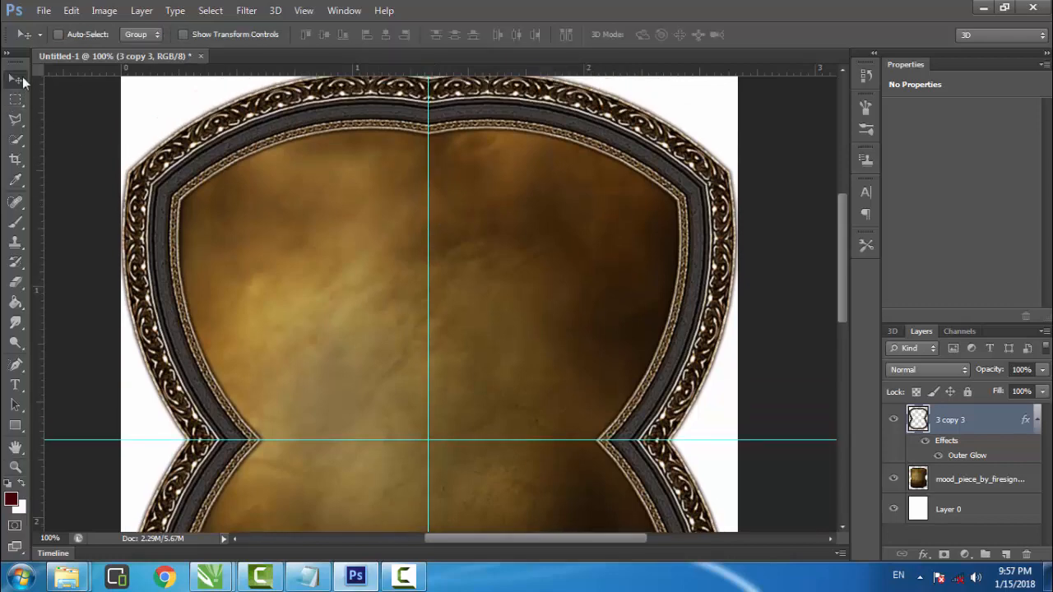
{"action": "left_click", "coordinate": [918, 481]}
{"action": "left_click", "coordinate": [247, 11]}
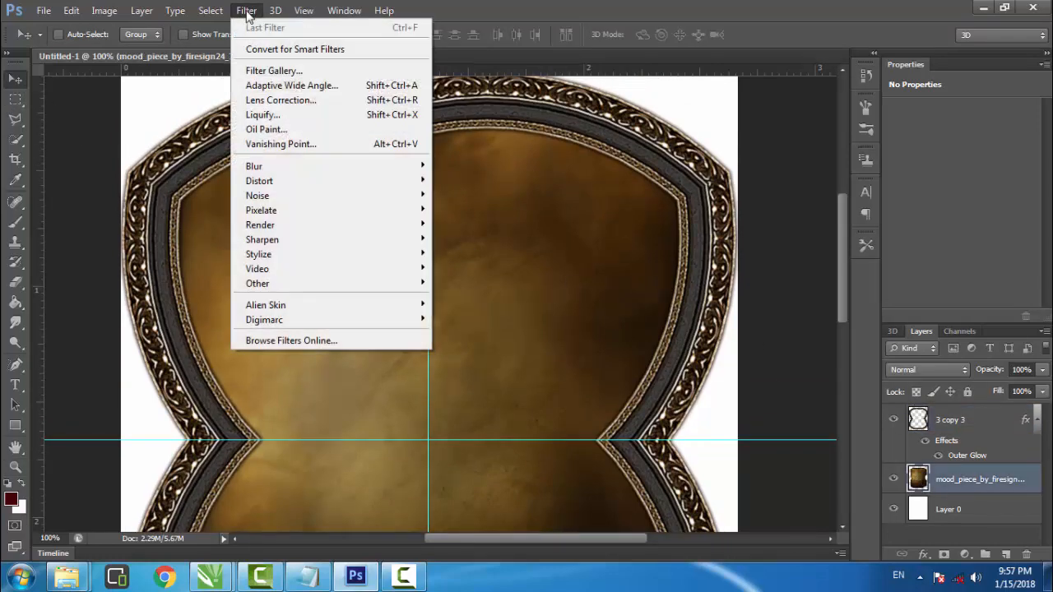
{"action": "left_click", "coordinate": [263, 71]}
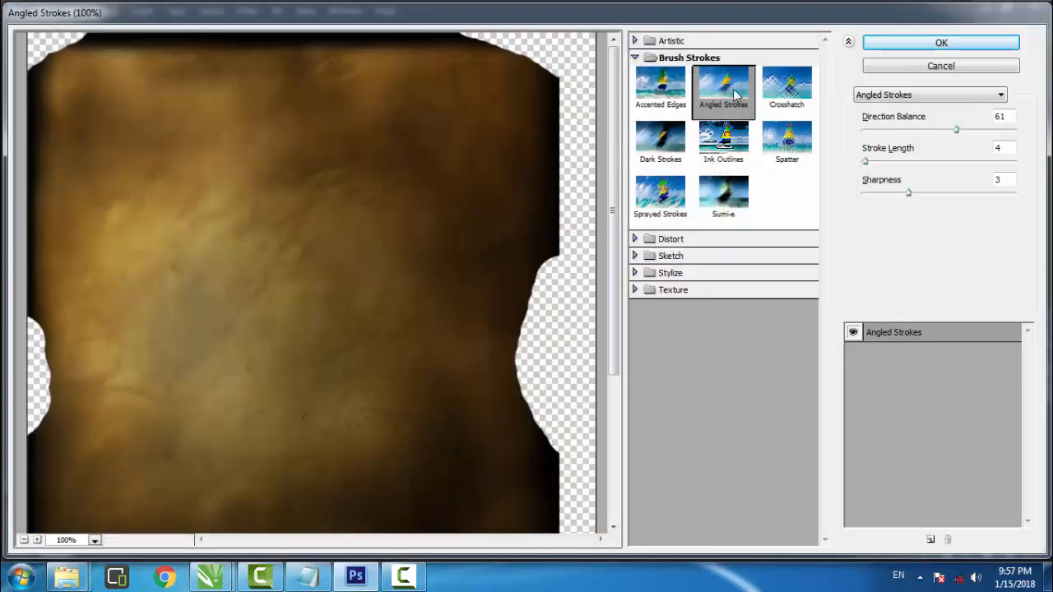
Try Brush Strokes and Artistic filters on the texture, including Crosshatch, Sprayed Strokes, Dark Strokes, Dry Brush, Palette Knife, Rough Pastels and Watercolor.
{"action": "left_click", "coordinate": [775, 95]}
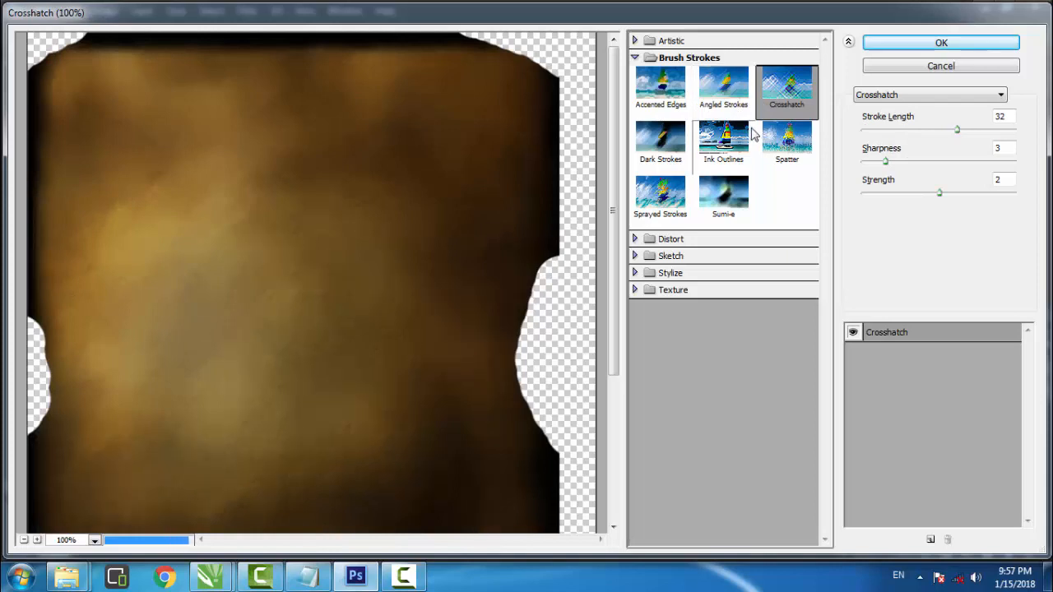
{"action": "left_click", "coordinate": [662, 196]}
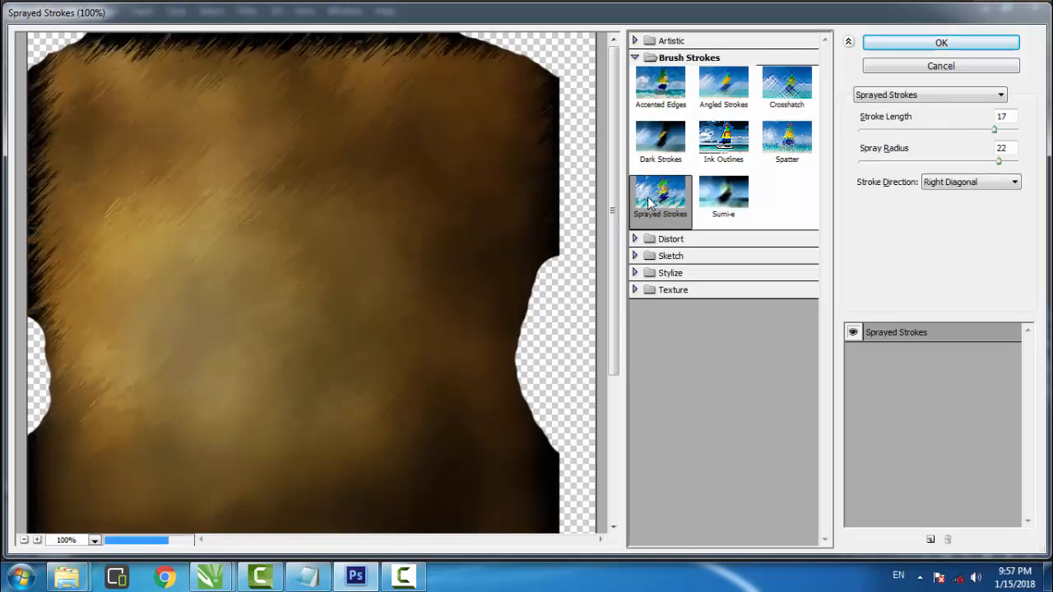
{"action": "left_click", "coordinate": [673, 143]}
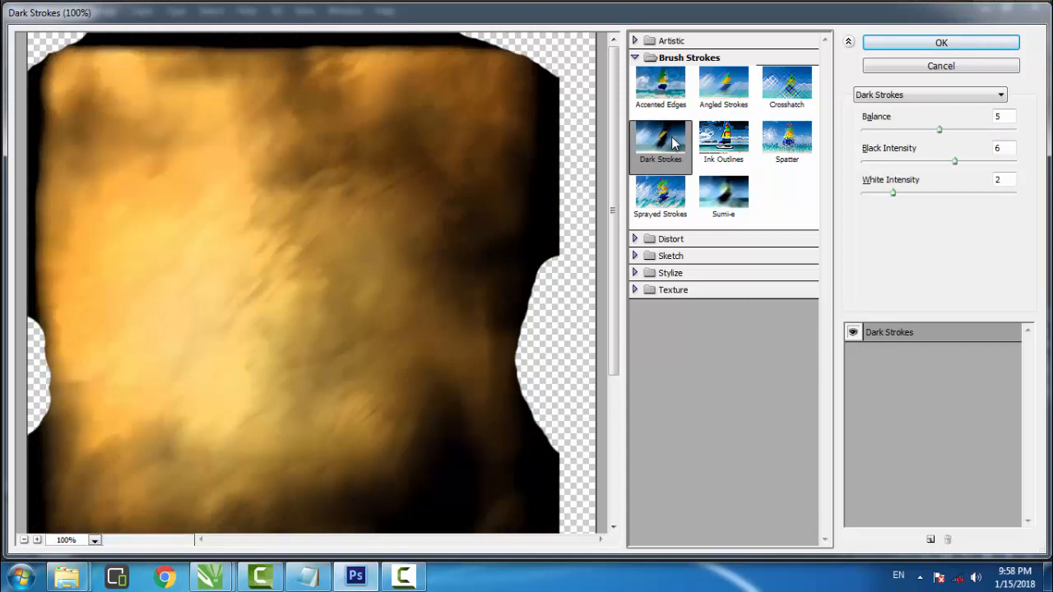
{"action": "left_click", "coordinate": [670, 41]}
{"action": "left_click", "coordinate": [723, 72]}
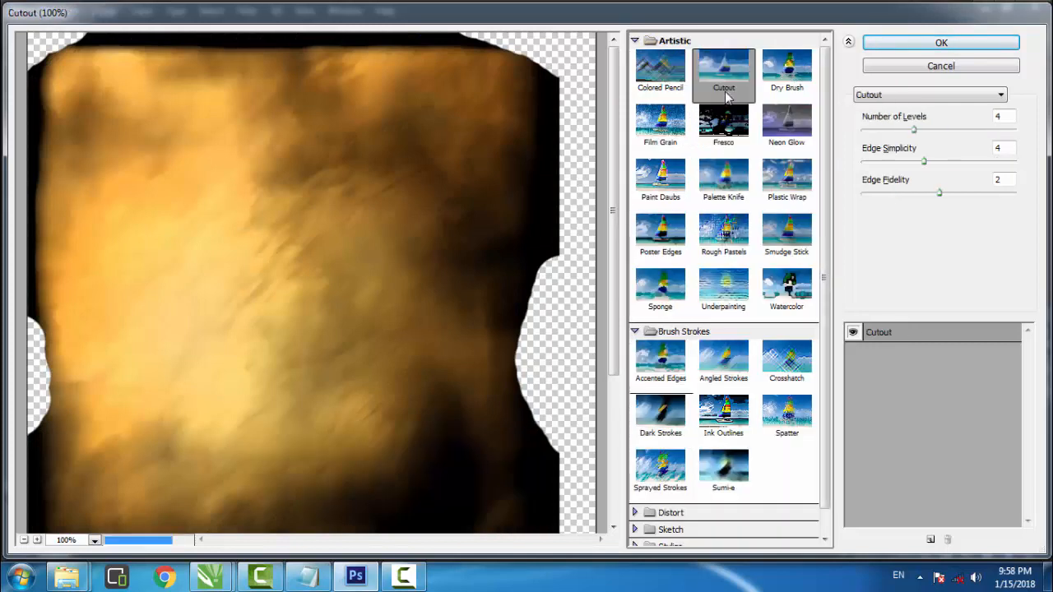
{"action": "left_click", "coordinate": [777, 82]}
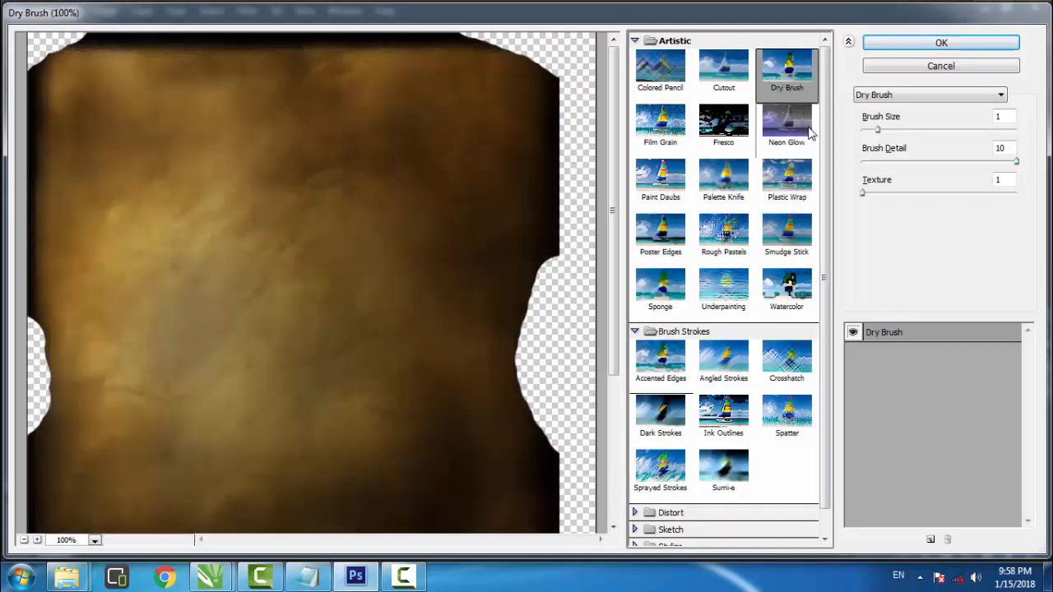
{"action": "left_click", "coordinate": [791, 183]}
{"action": "left_click", "coordinate": [725, 180]}
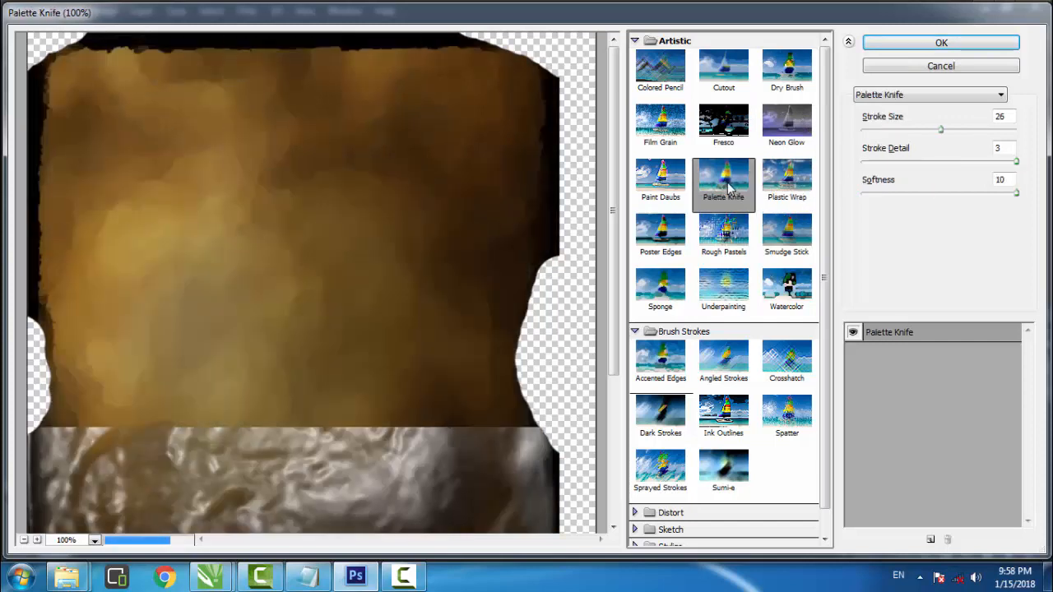
{"action": "left_click", "coordinate": [673, 186]}
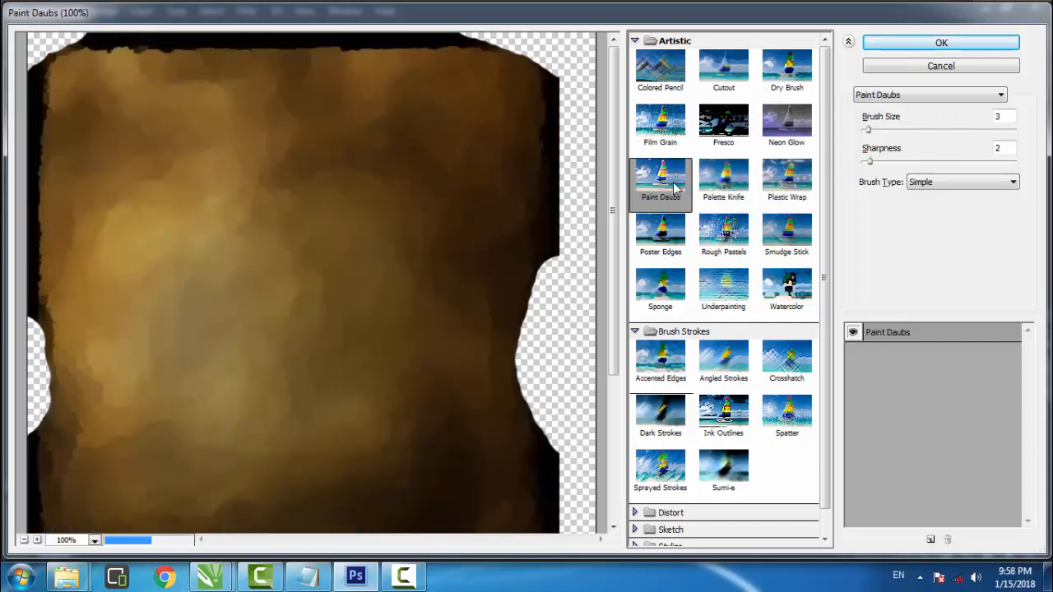
{"action": "left_click", "coordinate": [669, 245]}
{"action": "left_click", "coordinate": [715, 245]}
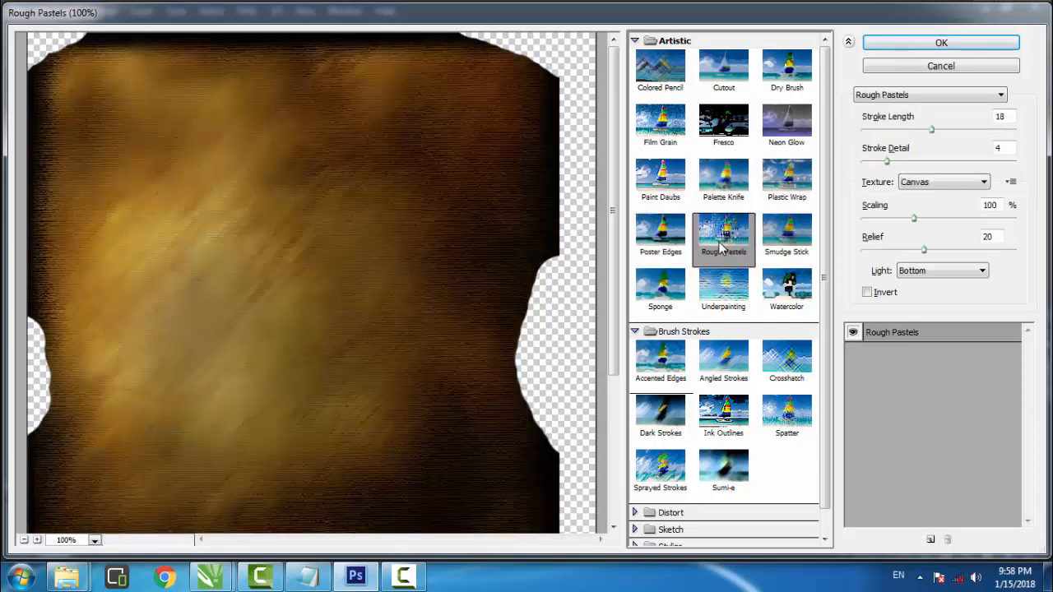
{"action": "left_click", "coordinate": [769, 245]}
{"action": "left_click", "coordinate": [776, 286]}
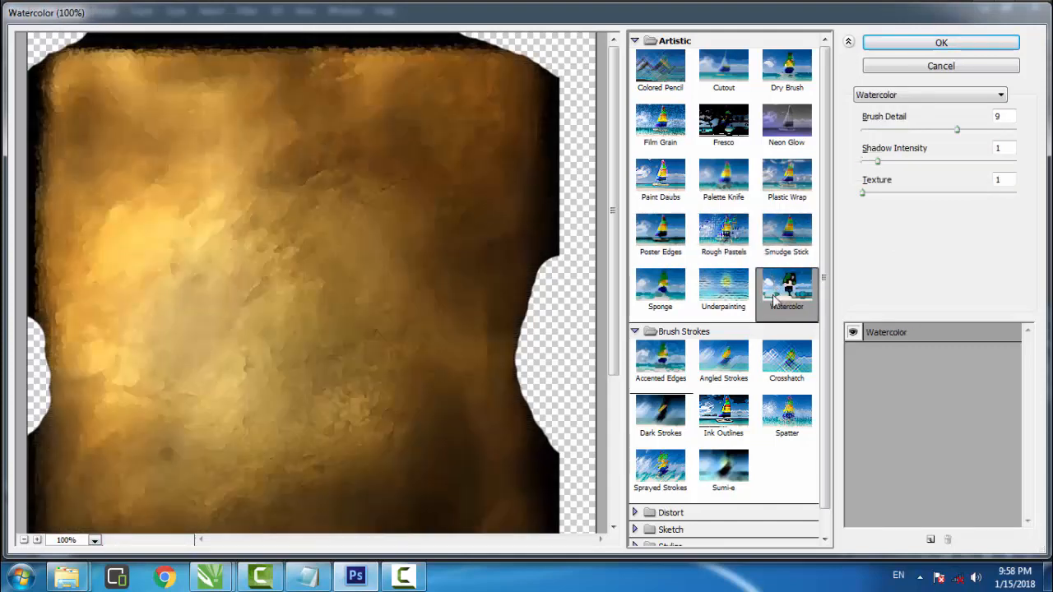
Apply Angled Strokes to the texture with direction balance 81, stroke length 30 and sharpness 2.
{"action": "left_click", "coordinate": [745, 350]}
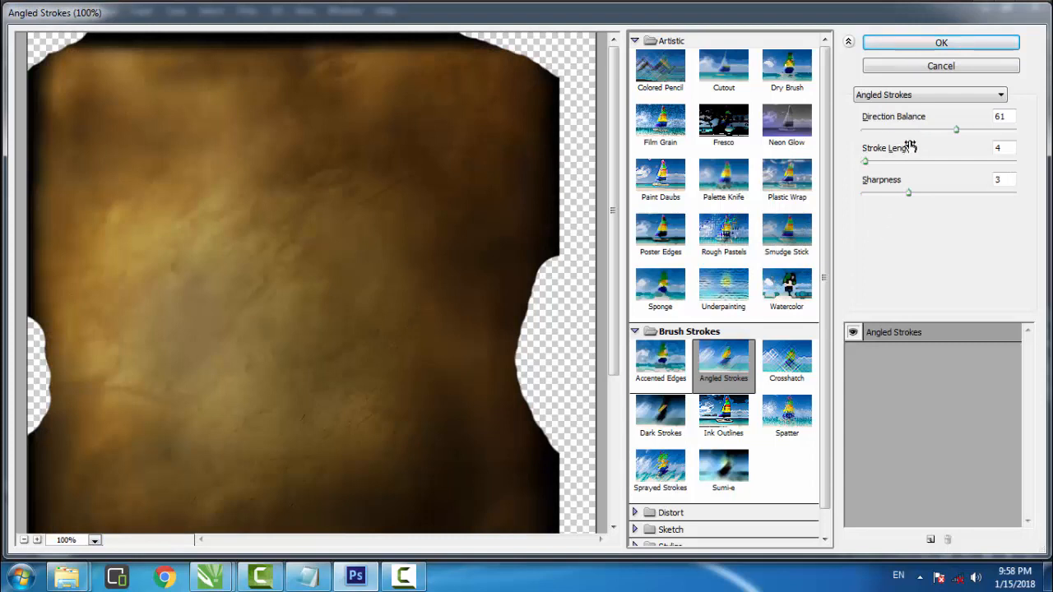
{"action": "left_click_drag", "start_coordinate": [954, 138], "coordinate": [1001, 156]}
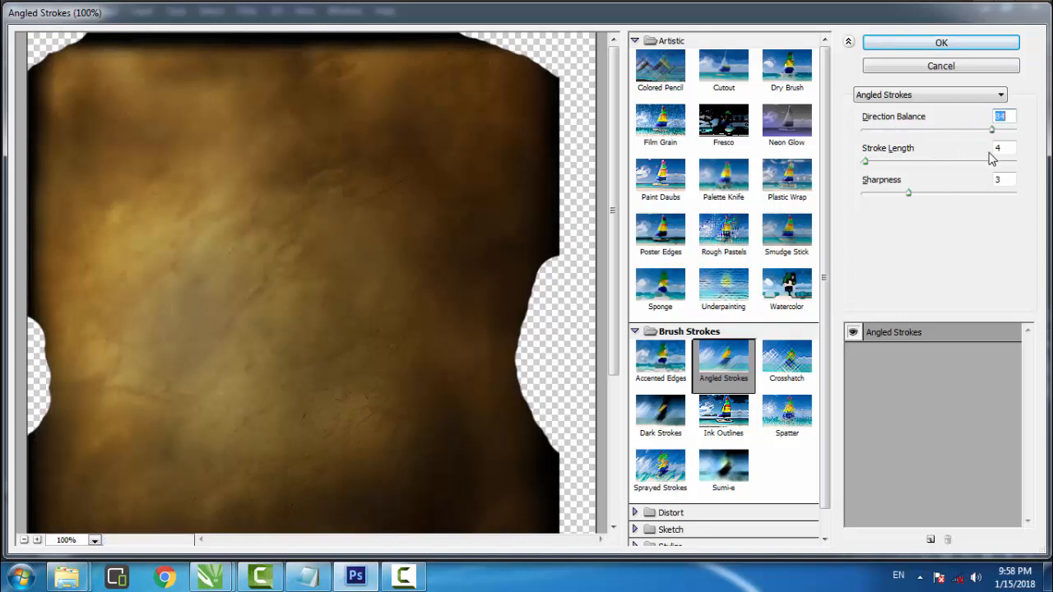
{"action": "mouse_move", "coordinate": [867, 163]}
{"action": "left_mouse_down"}
{"action": "mouse_move", "coordinate": [964, 174]}
{"action": "mouse_move", "coordinate": [878, 206]}
{"action": "mouse_move", "coordinate": [979, 206]}
{"action": "mouse_move", "coordinate": [891, 202]}
{"action": "left_mouse_up"}
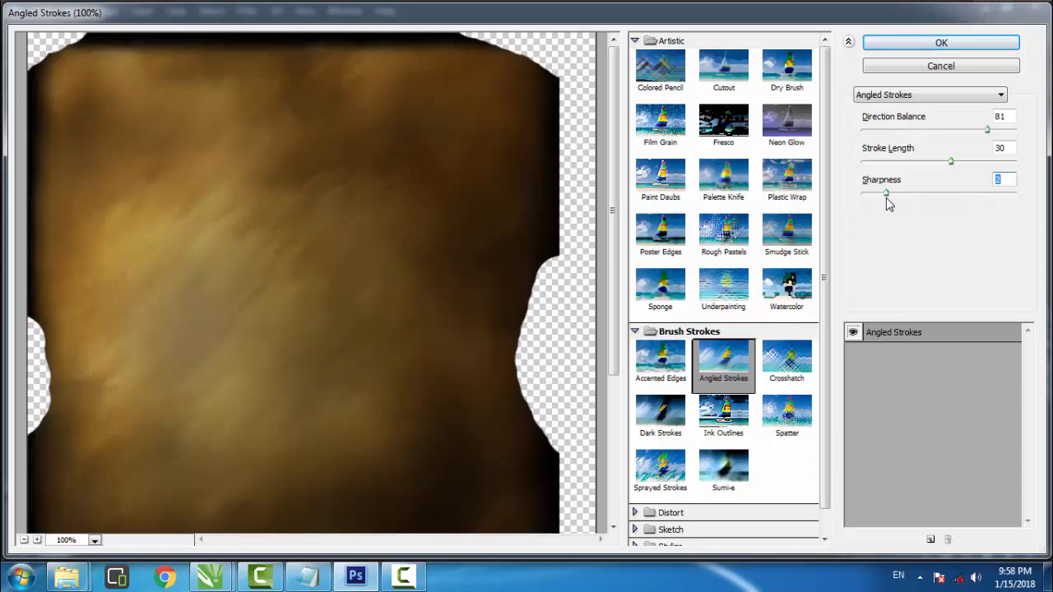
{"action": "left_click", "coordinate": [885, 44]}
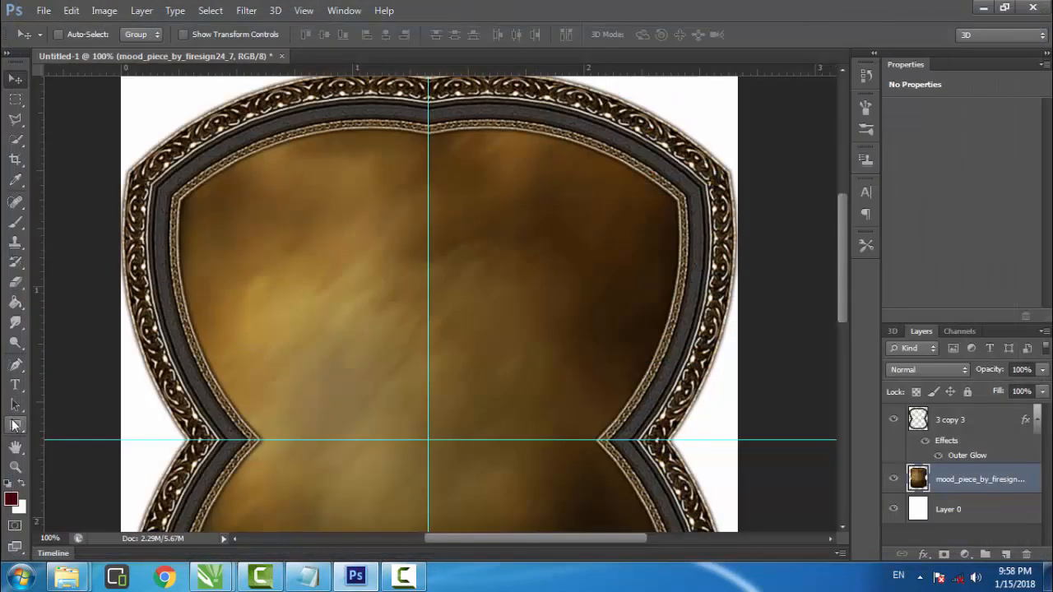
{"action": "left_click", "coordinate": [15, 466]}
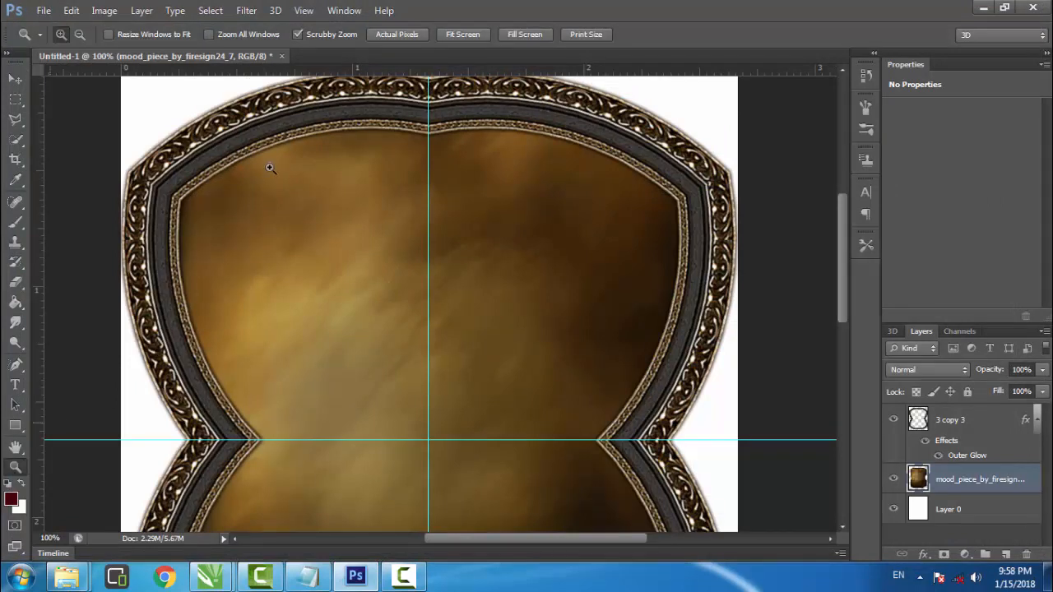
Fit the whole frame in view and hide the white Layer 0 background.
{"action": "left_click", "coordinate": [466, 34]}
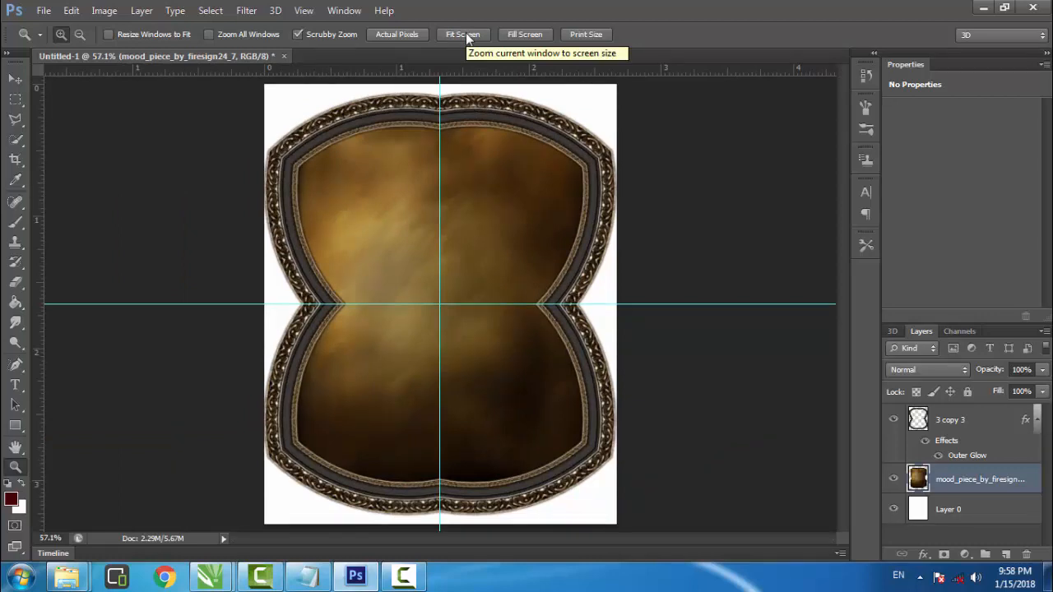
{"action": "left_click", "coordinate": [15, 78]}
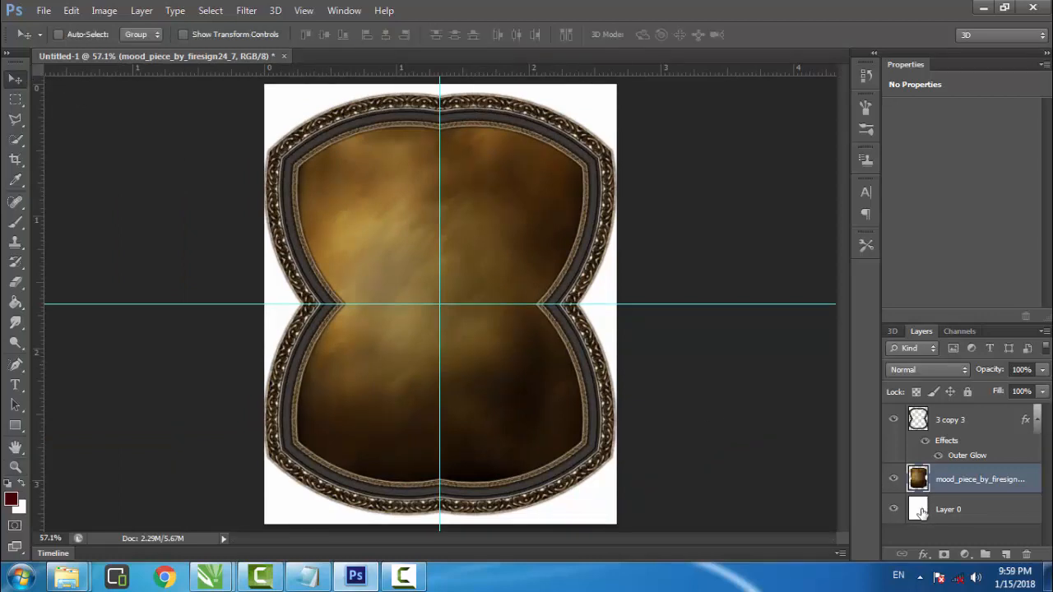
{"action": "left_click", "coordinate": [895, 509]}
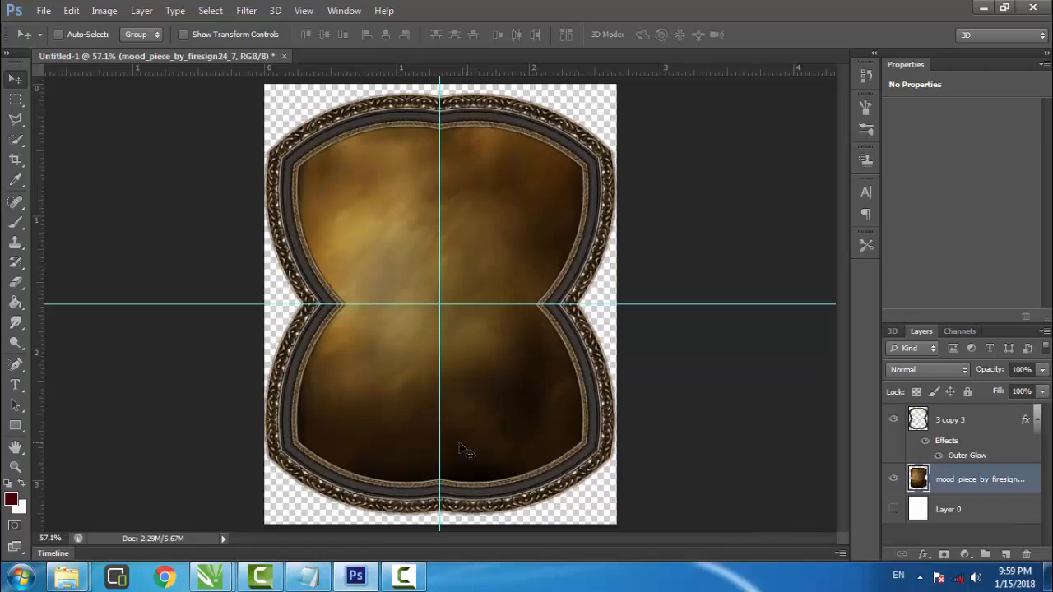
Examine the frame and its textured fill up close, from the middle to the lower and upper edges.
{"action": "left_click", "coordinate": [15, 466]}
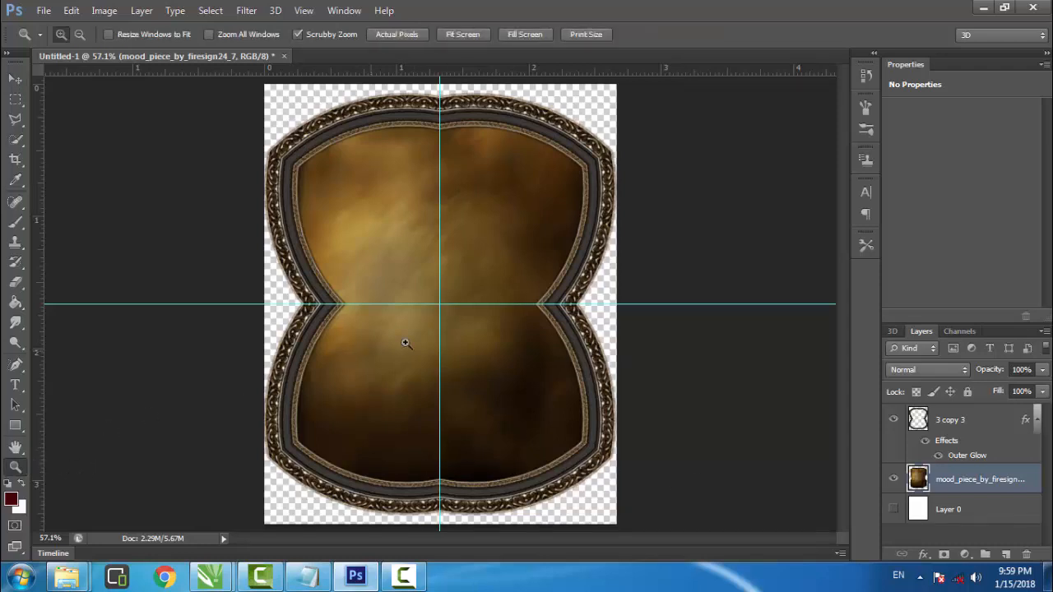
{"action": "left_click", "coordinate": [423, 340]}
{"action": "left_click", "coordinate": [430, 329]}
{"action": "scroll", "coordinate": [435, 312], "scroll_direction": "up", "scroll_amount": 3}
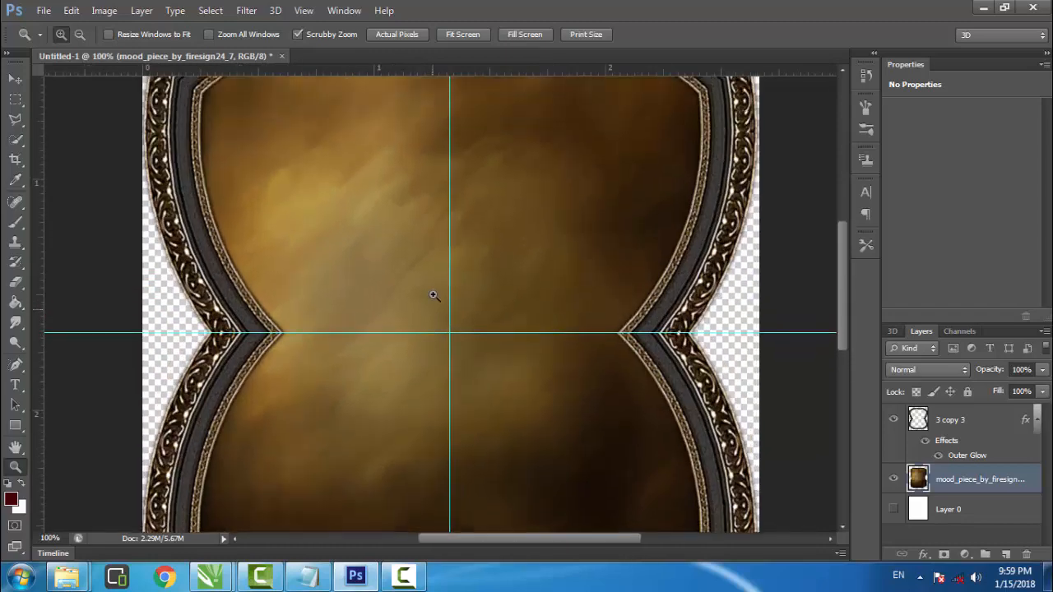
{"action": "scroll", "coordinate": [439, 288], "scroll_direction": "down", "scroll_amount": 4}
{"action": "scroll", "coordinate": [452, 313], "scroll_direction": "down", "scroll_amount": 4}
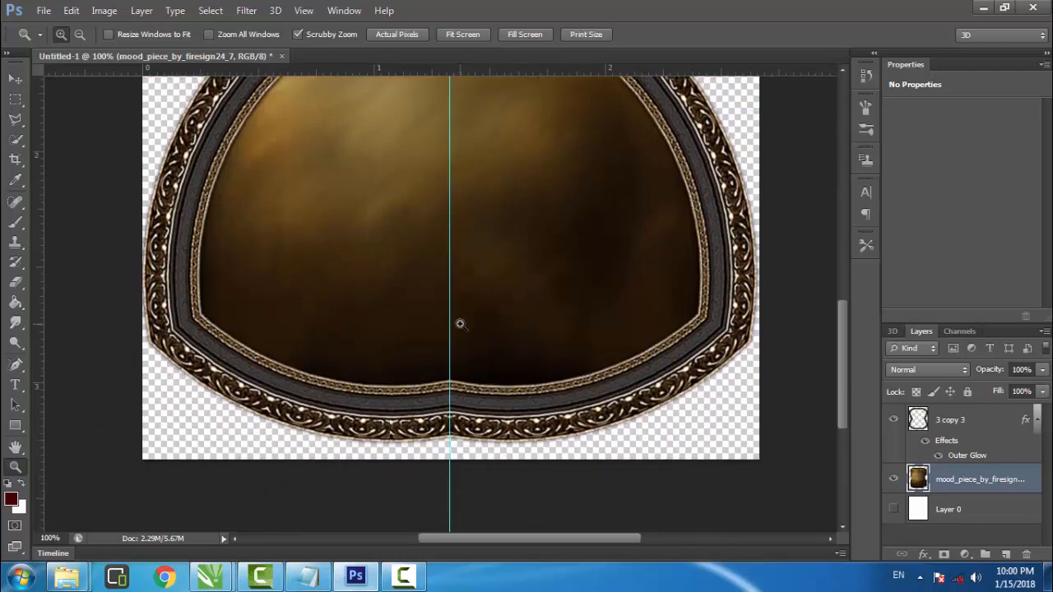
{"action": "scroll", "coordinate": [464, 321], "scroll_direction": "up", "scroll_amount": 1}
{"action": "scroll", "coordinate": [466, 321], "scroll_direction": "up", "scroll_amount": 8}
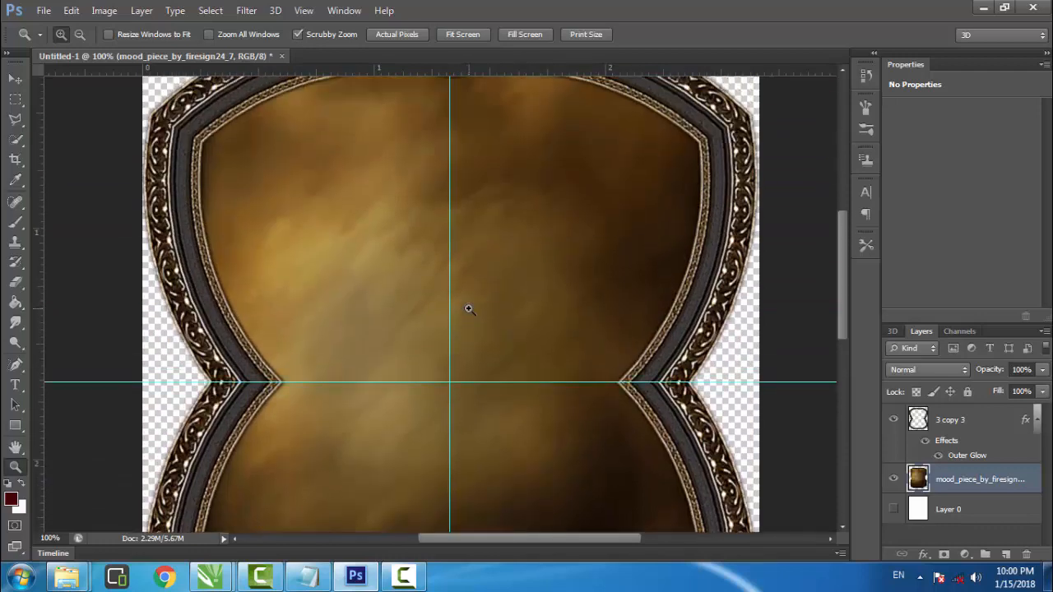
{"action": "scroll", "coordinate": [471, 308], "scroll_direction": "up", "scroll_amount": 1}
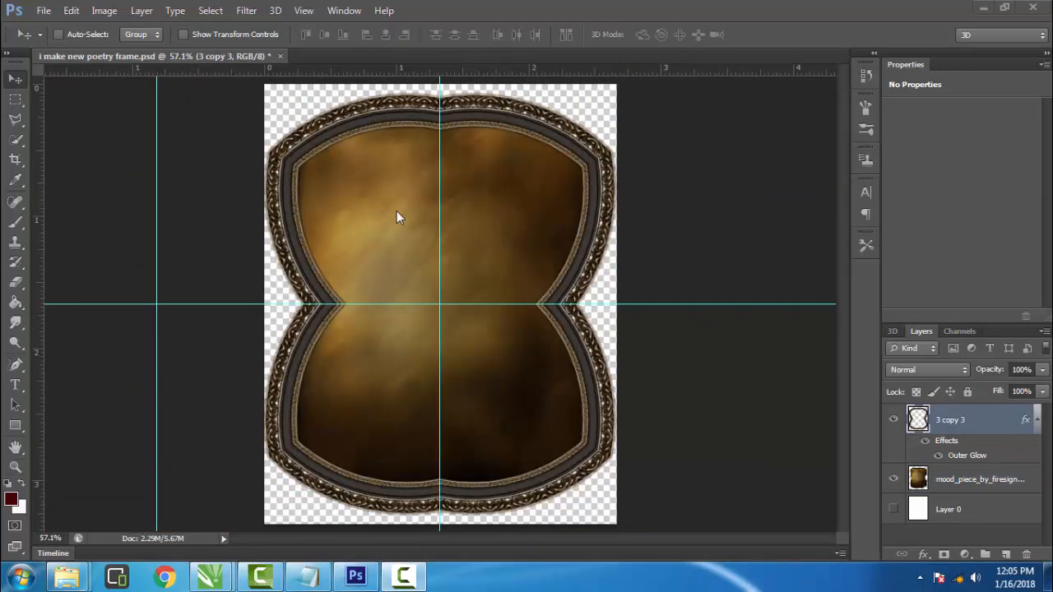
Place the frame strip image 3 into the document, scaled down to about 25% at the centre of the frame.
{"action": "left_click", "coordinate": [44, 10]}
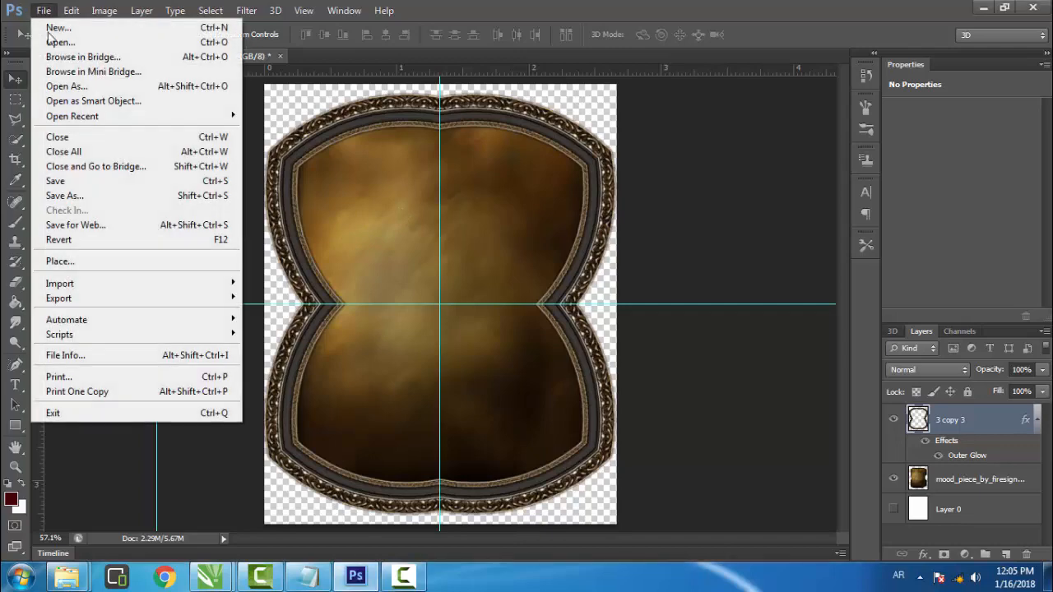
{"action": "left_click", "coordinate": [107, 262]}
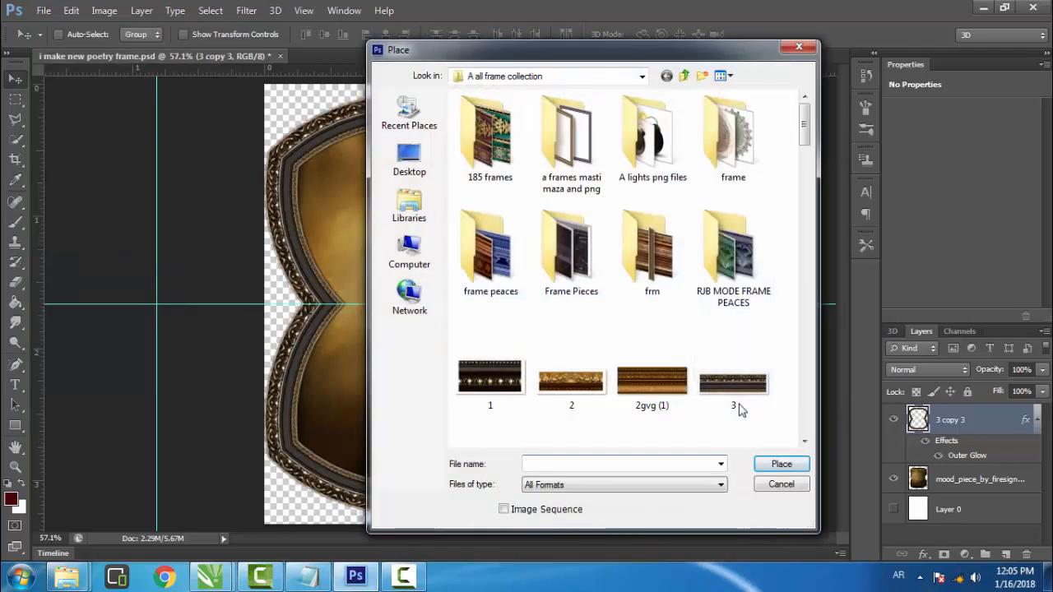
{"action": "left_click", "coordinate": [727, 393]}
{"action": "left_click", "coordinate": [781, 463]}
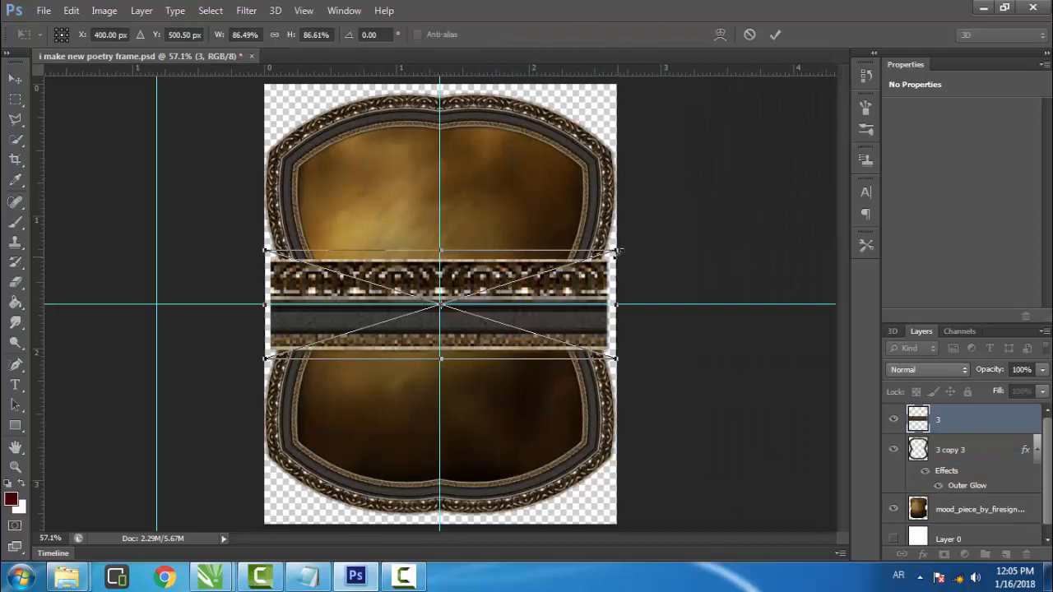
{"action": "left_click_drag", "start_coordinate": [618, 249], "coordinate": [494, 307]}
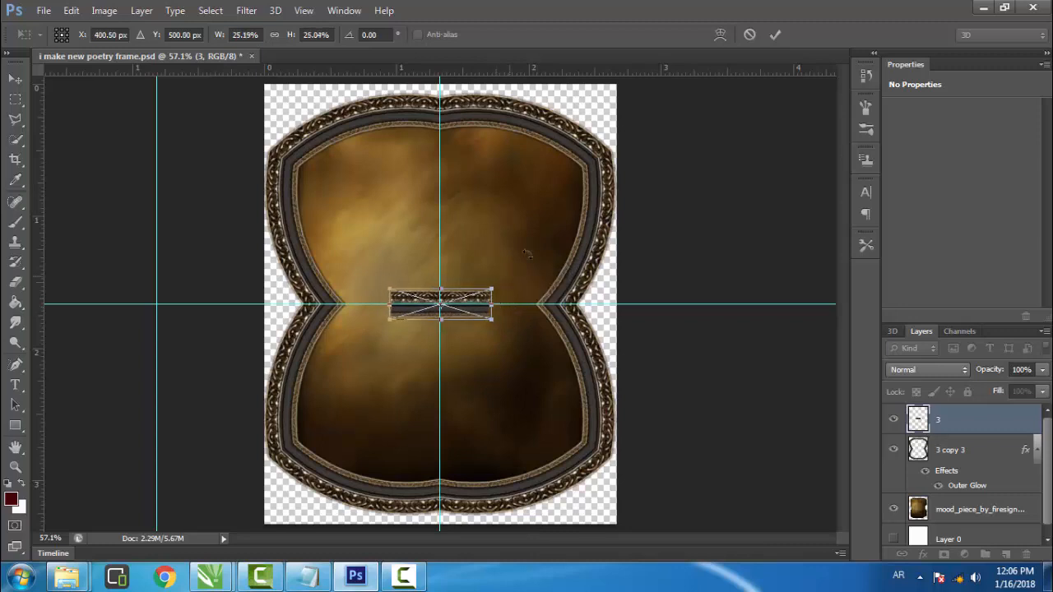
{"action": "left_click", "coordinate": [775, 34]}
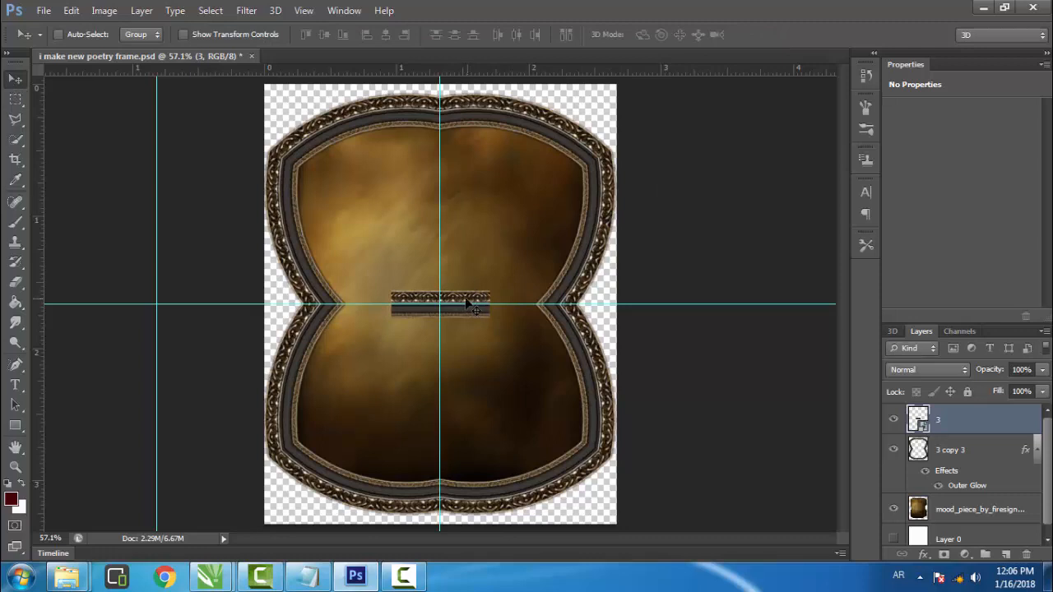
Shift the strip slightly left, rasterize its layer and delete the part right of the vertical guide.
{"action": "left_click_drag", "start_coordinate": [467, 303], "coordinate": [453, 301]}
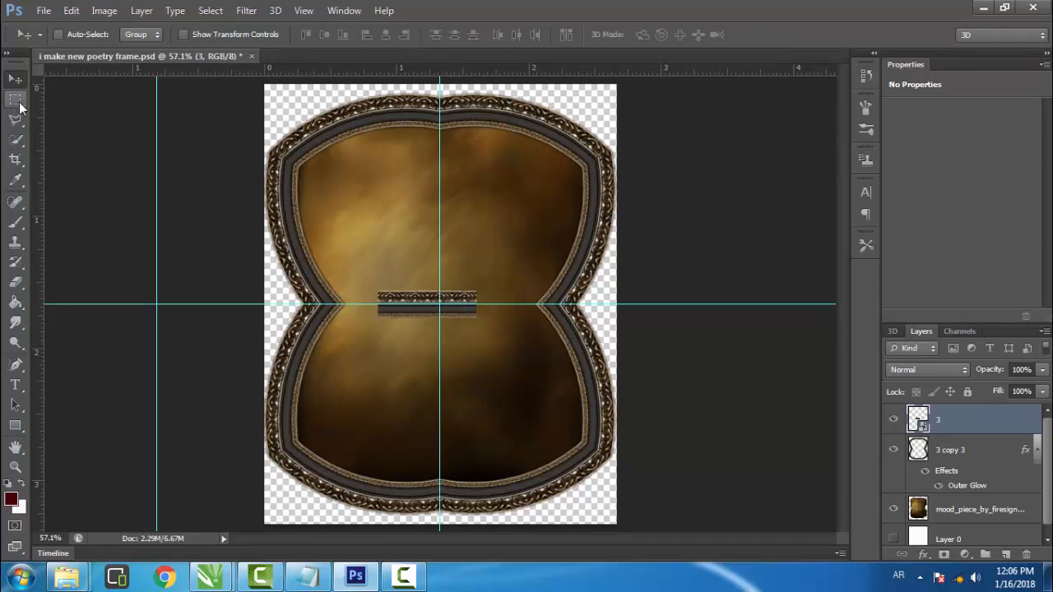
{"action": "left_click", "coordinate": [16, 99]}
{"action": "left_click", "coordinate": [172, 175]}
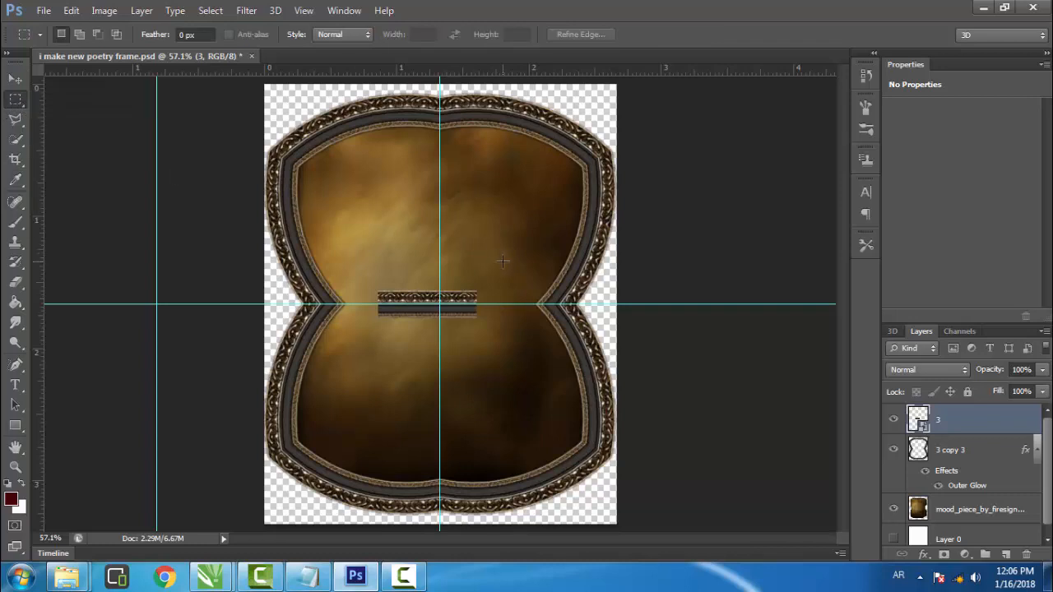
{"action": "left_click_drag", "start_coordinate": [502, 262], "coordinate": [440, 358]}
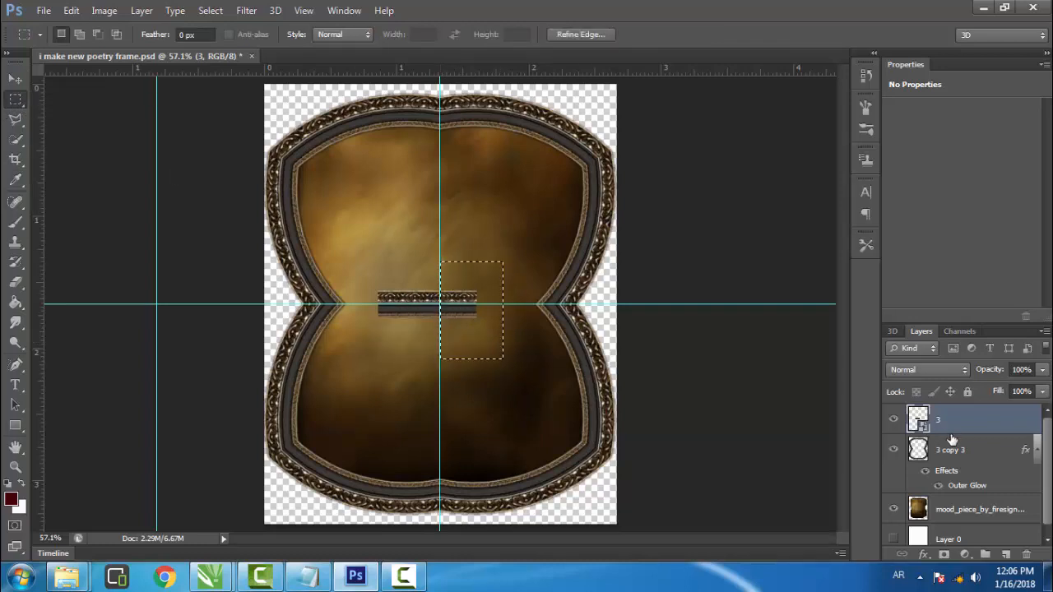
{"action": "right_click", "coordinate": [955, 423]}
{"action": "left_click", "coordinate": [703, 221]}
{"action": "key", "text": "Delete"}
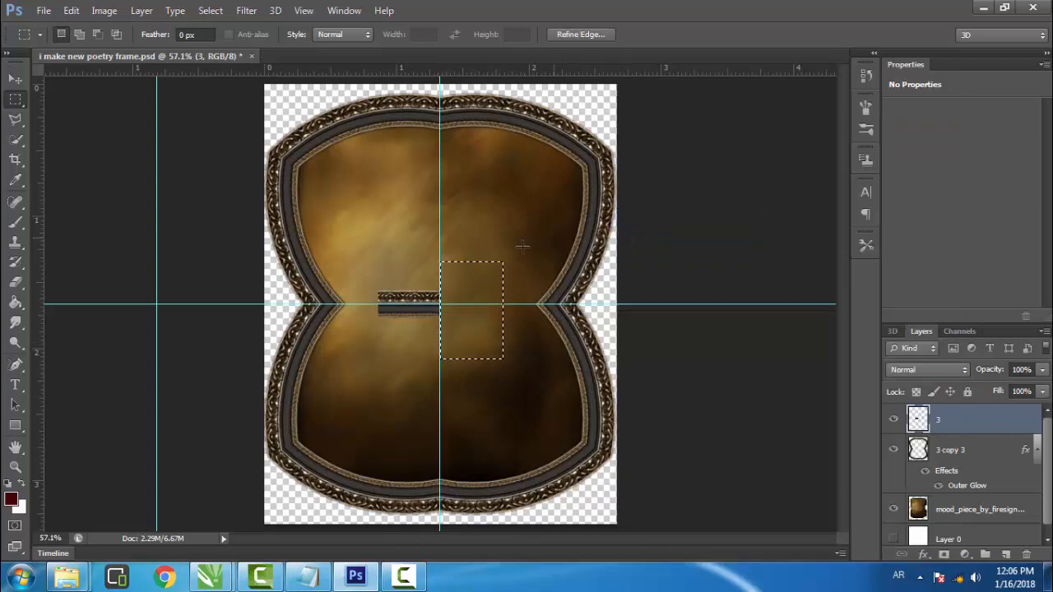
{"action": "left_click", "coordinate": [13, 80]}
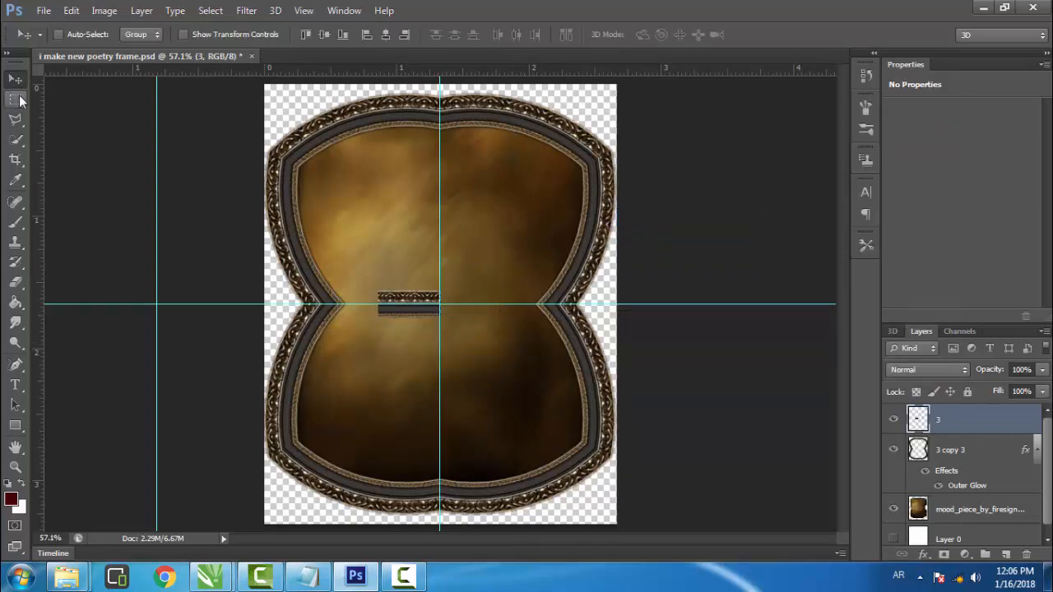
{"action": "key", "text": "ctrl+d"}
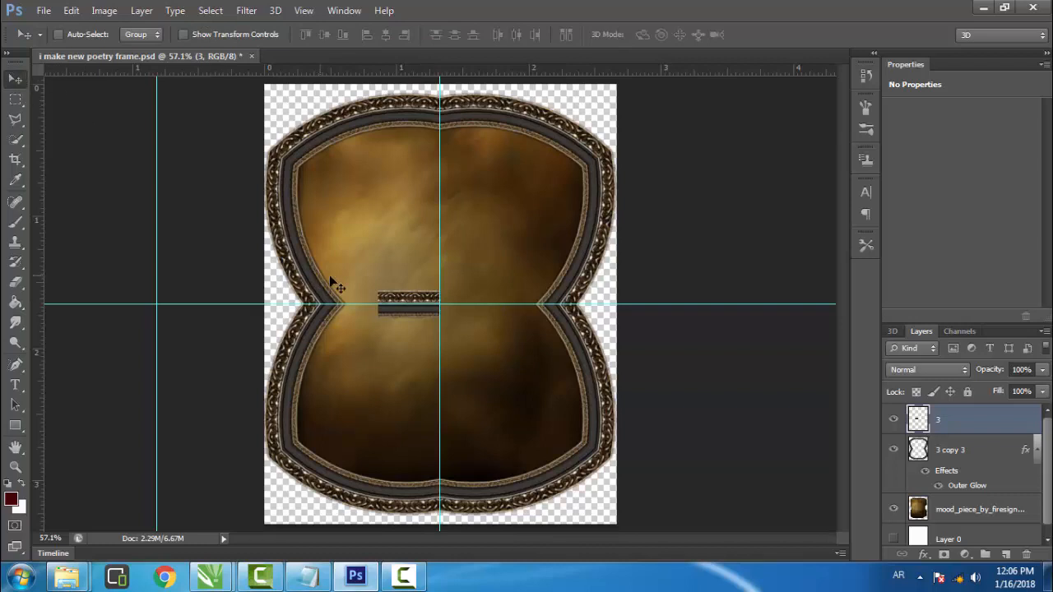
Rotate the trimmed strip to 45 degrees and position it just right of the vertical guide.
{"action": "left_click_drag", "start_coordinate": [409, 294], "coordinate": [408, 292]}
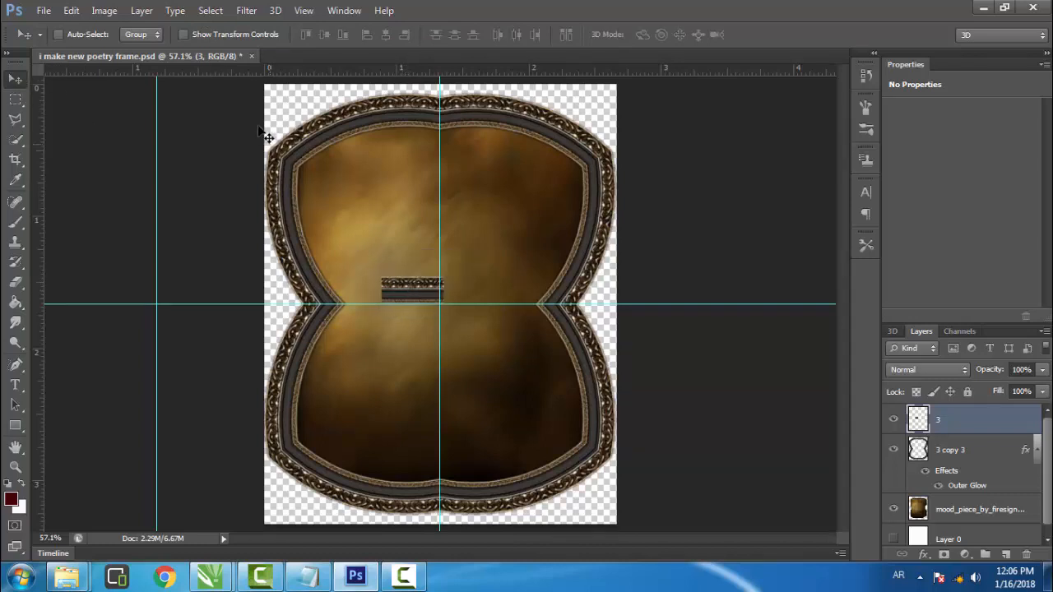
{"action": "left_click", "coordinate": [184, 33]}
{"action": "left_click_drag", "start_coordinate": [458, 274], "coordinate": [453, 260]}
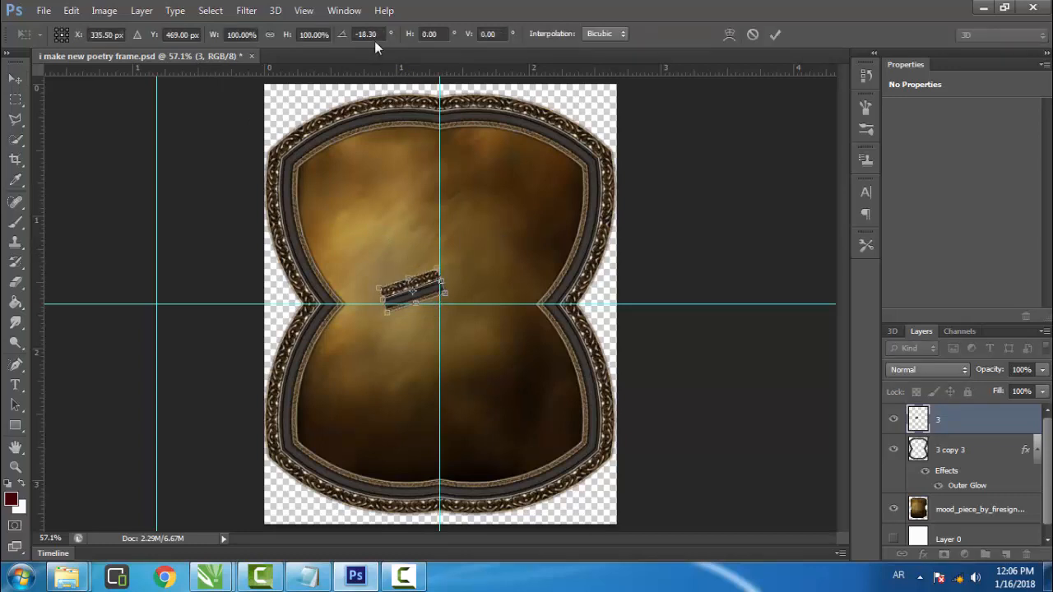
{"action": "left_click_drag", "start_coordinate": [377, 36], "coordinate": [353, 35]}
{"action": "type", "text": "45"}
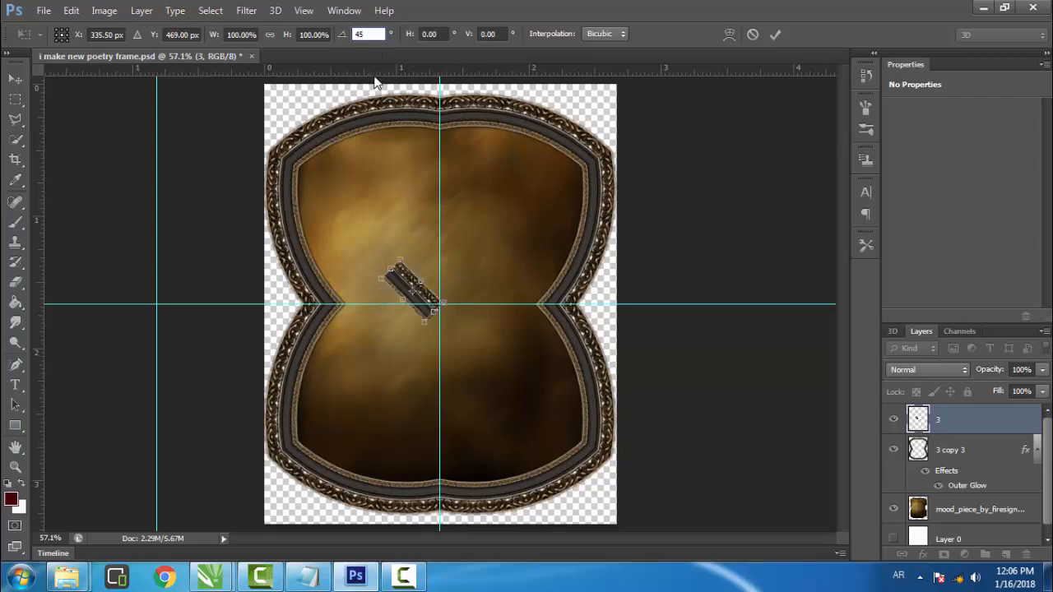
{"action": "left_click", "coordinate": [776, 33]}
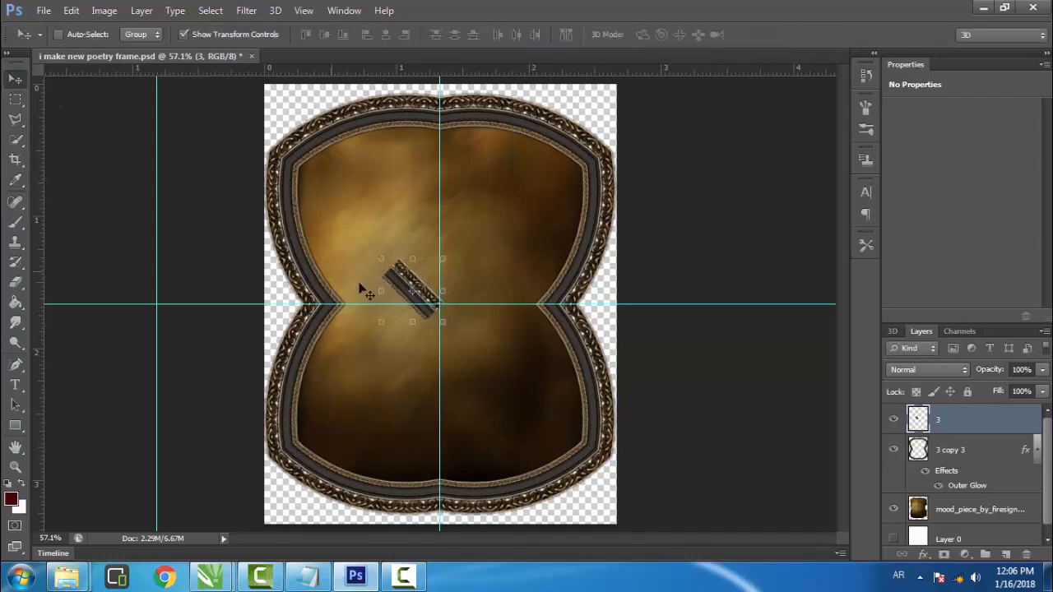
{"action": "left_click_drag", "start_coordinate": [407, 293], "coordinate": [454, 309]}
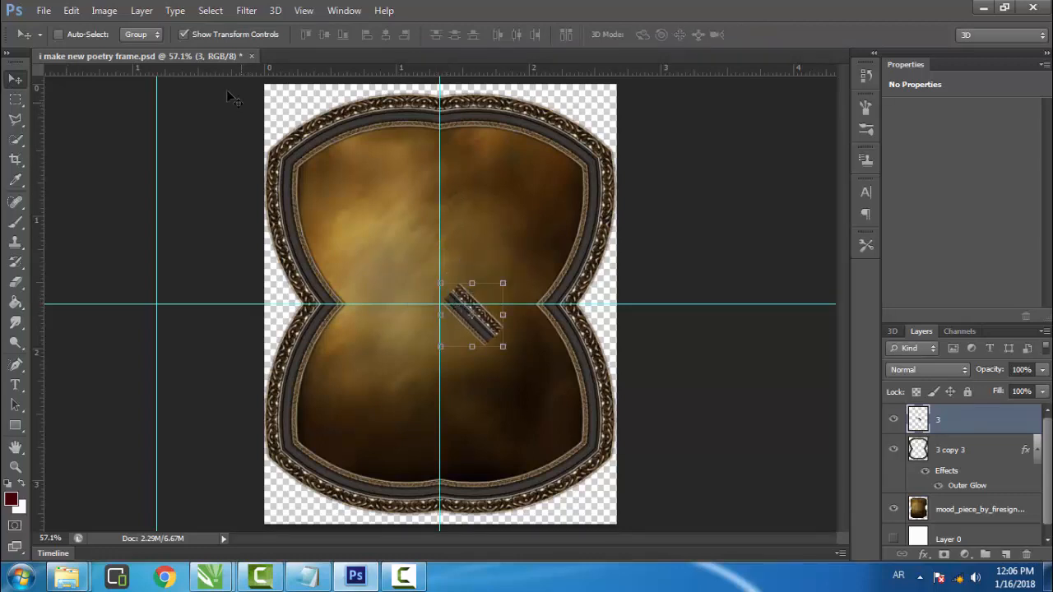
{"action": "left_click", "coordinate": [182, 34]}
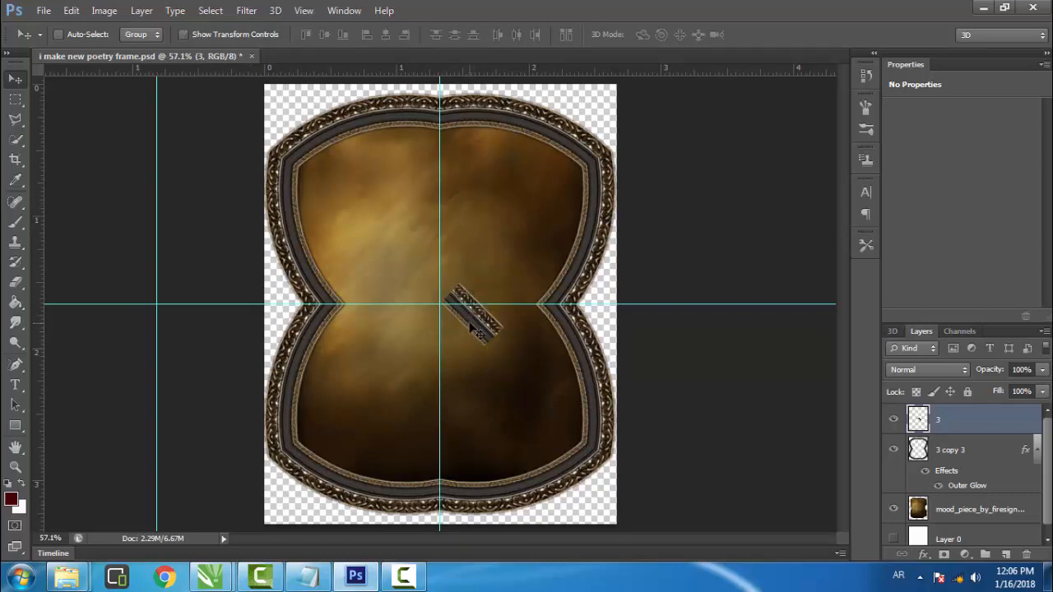
Duplicate the angled strip, flip the copy horizontally and place it just left of the vertical guide.
{"action": "left_click_drag", "start_coordinate": [472, 327], "coordinate": [453, 323], "text": "alt"}
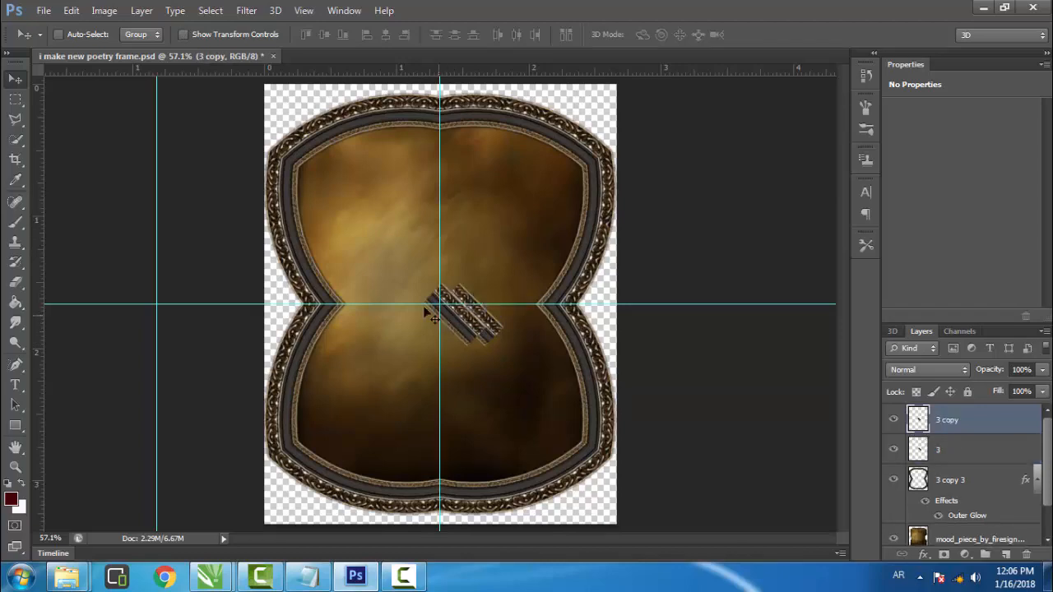
{"action": "left_click", "coordinate": [71, 11]}
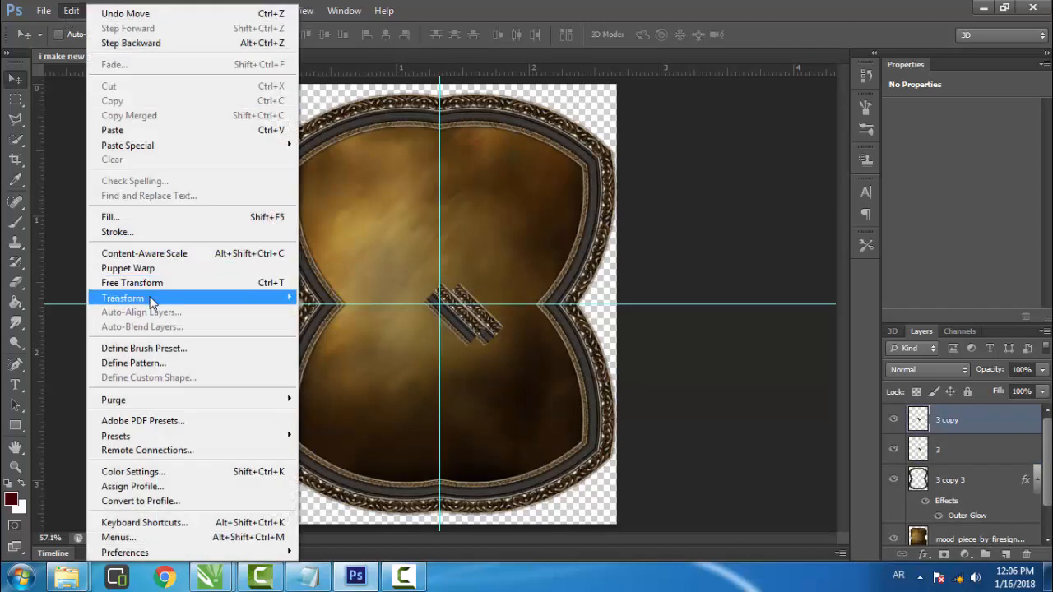
{"action": "mouse_move", "coordinate": [152, 299]}
{"action": "left_click", "coordinate": [352, 466]}
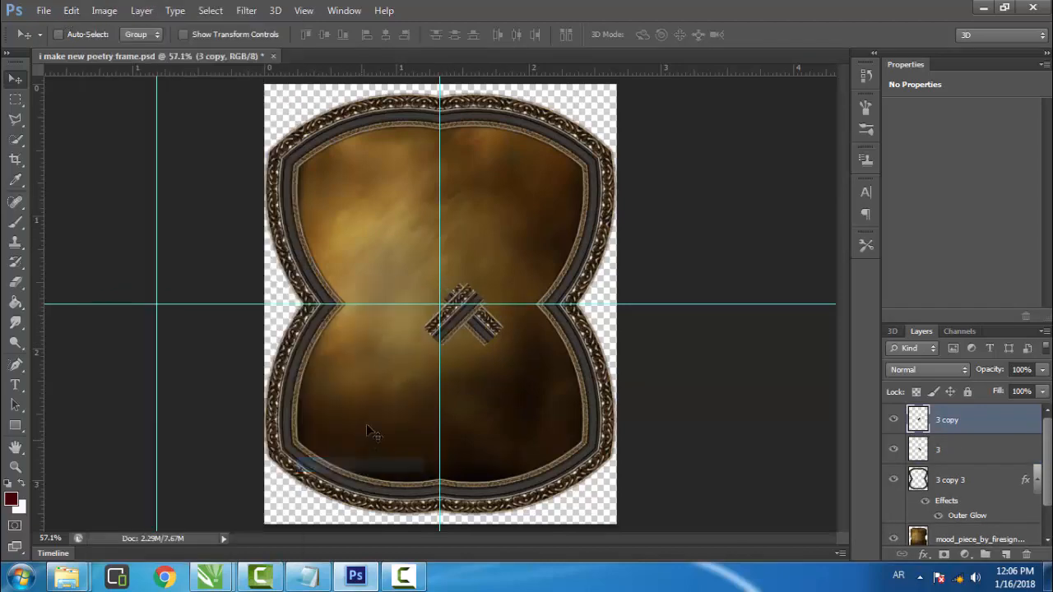
{"action": "left_click_drag", "start_coordinate": [460, 312], "coordinate": [420, 323]}
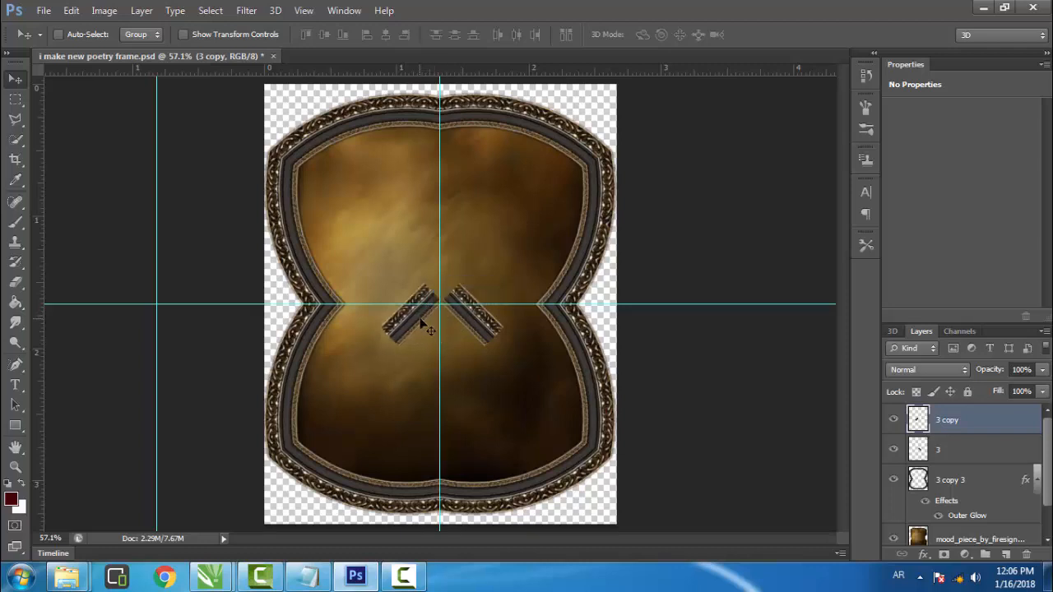
Move the original strip on layer 3 left and nudge it until it meets the mirrored copy in a corner.
{"action": "left_click", "coordinate": [966, 451]}
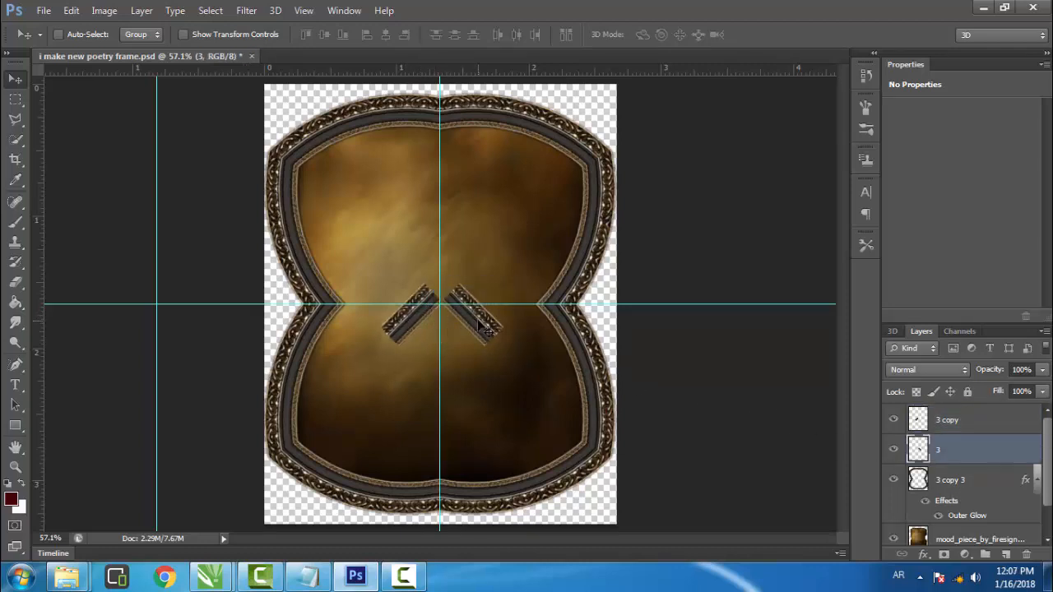
{"action": "left_click_drag", "start_coordinate": [482, 329], "coordinate": [449, 329]}
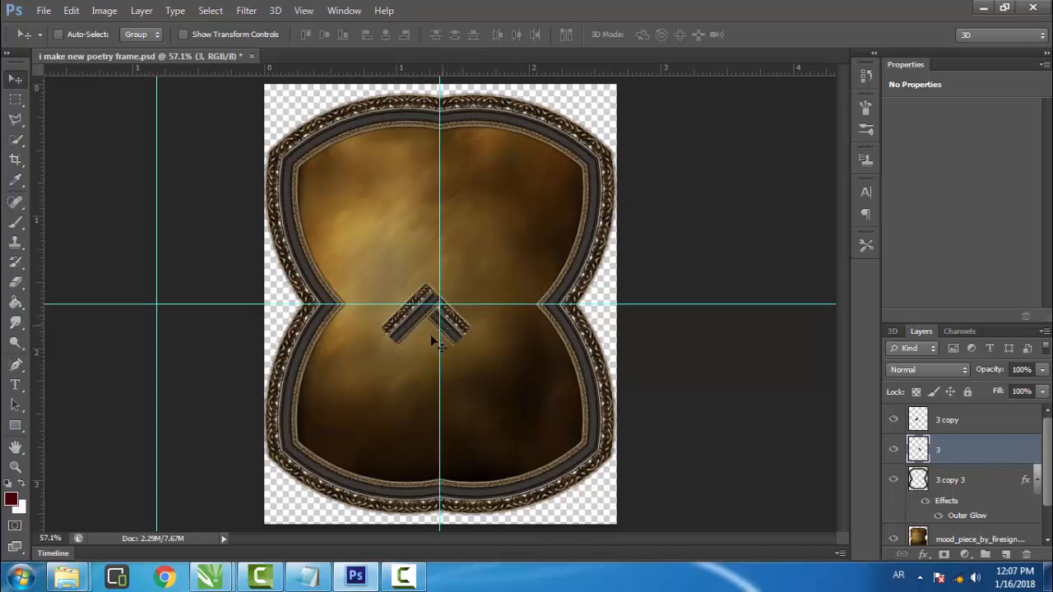
{"action": "left_click", "coordinate": [14, 466]}
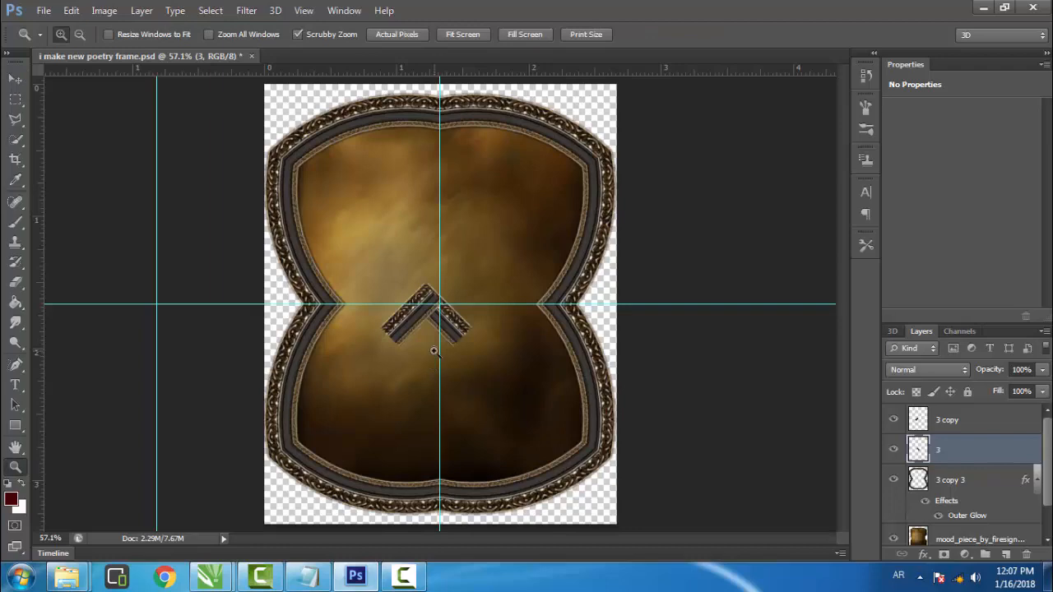
{"action": "key", "text": "ctrl+plus"}
{"action": "key", "text": "ctrl+plus"}
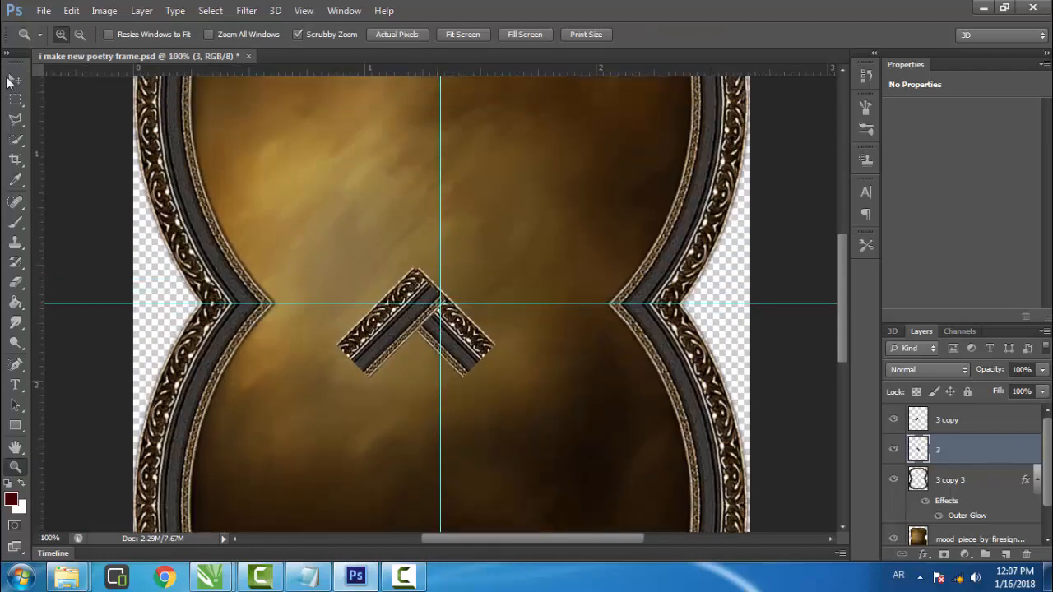
{"action": "left_click", "coordinate": [12, 80]}
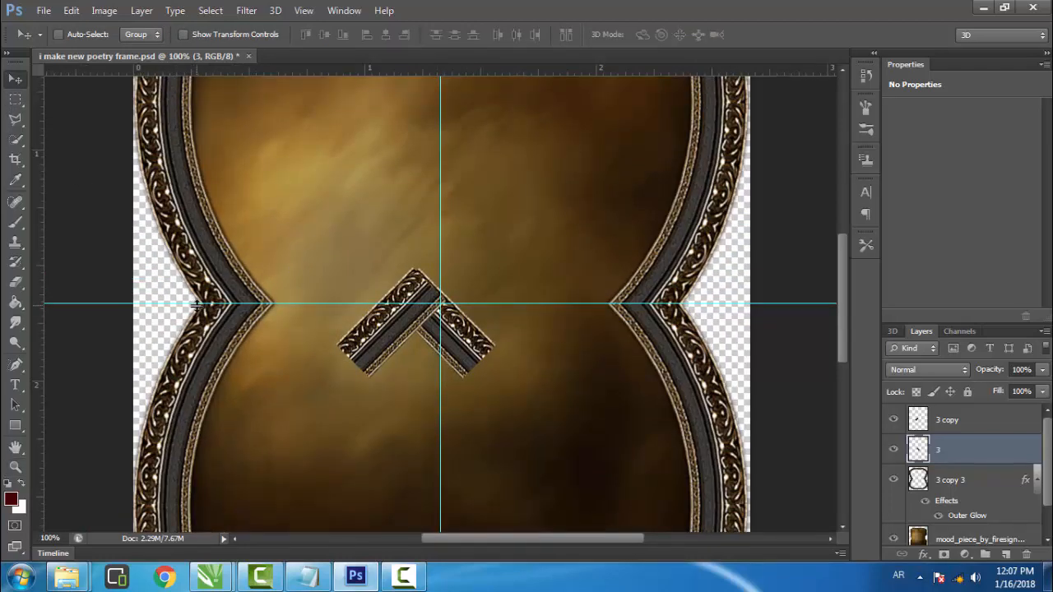
{"action": "key", "text": "Left"}
{"action": "key", "text": "Left"}
{"action": "key", "text": "Left"}
{"action": "key", "text": "Left"}
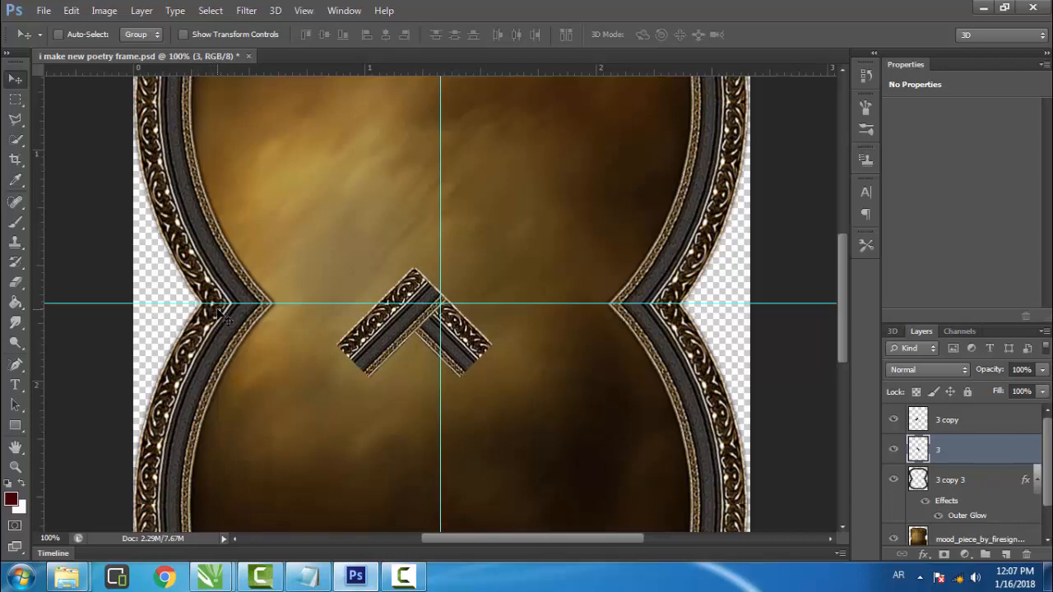
Nudge the strip on layer 3 further left to line it up with the mirrored strip.
{"action": "key", "text": "Left"}
{"action": "key", "text": "Left"}
{"action": "key", "text": "Left"}
{"action": "key", "text": "Left"}
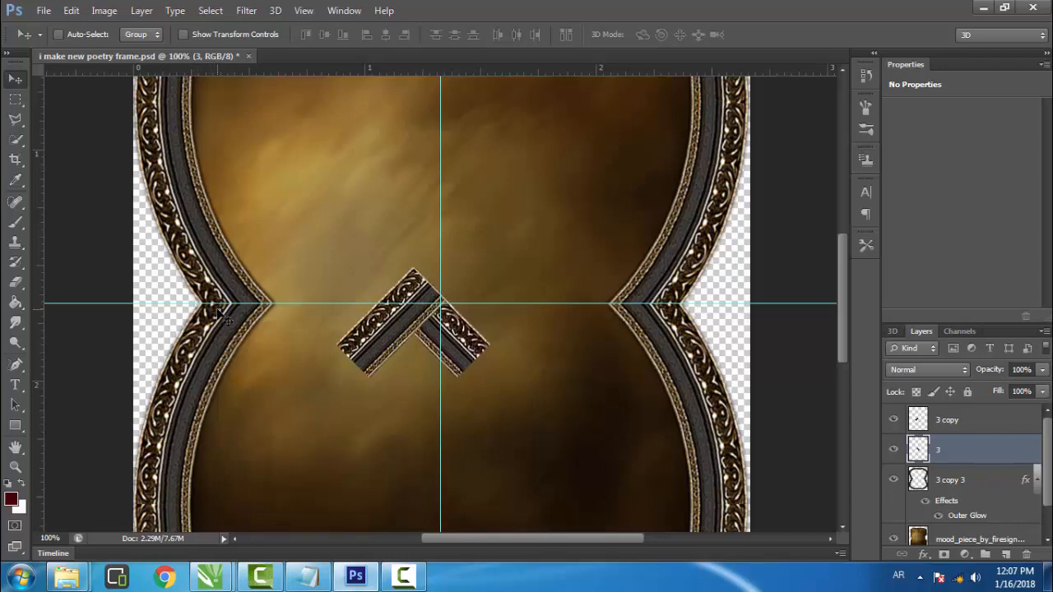
{"action": "key", "text": "Left"}
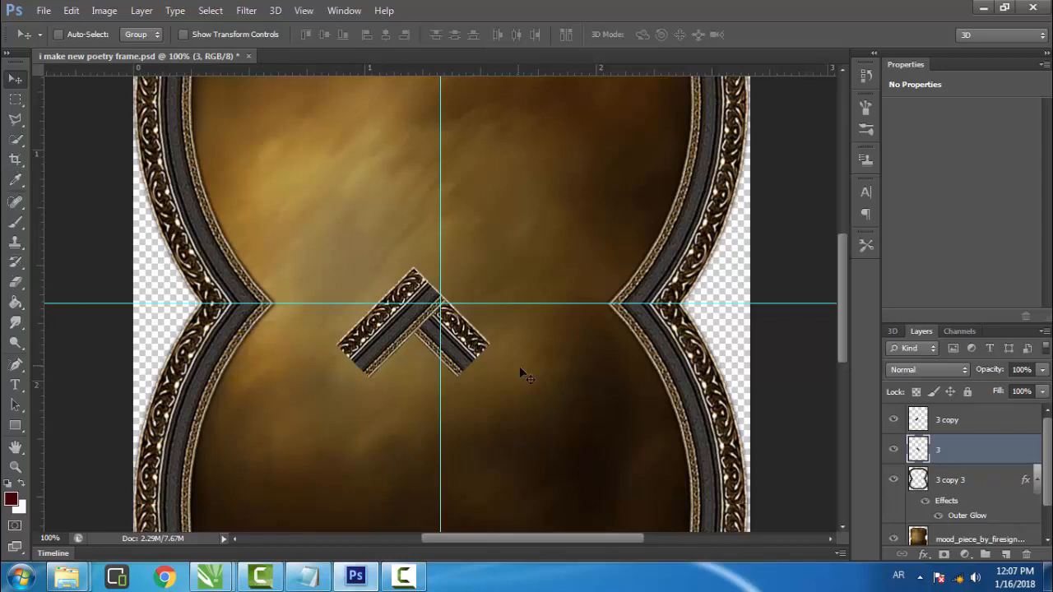
Outline the overlapping end of the 3 copy strip with the Polygonal Lasso and delete it to form a mitred corner.
{"action": "left_click", "coordinate": [951, 425]}
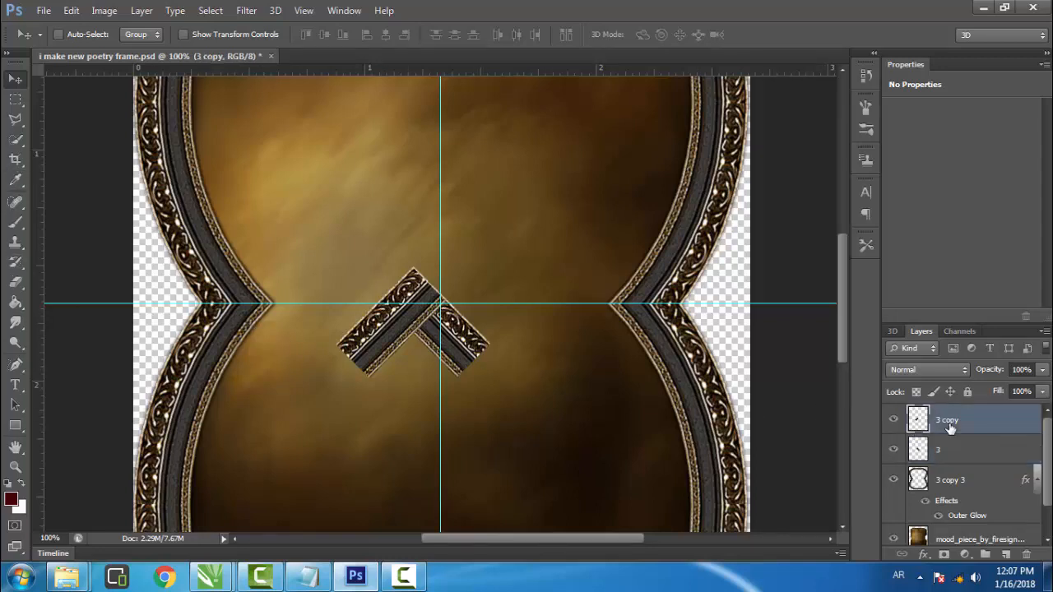
{"action": "left_click", "coordinate": [15, 119]}
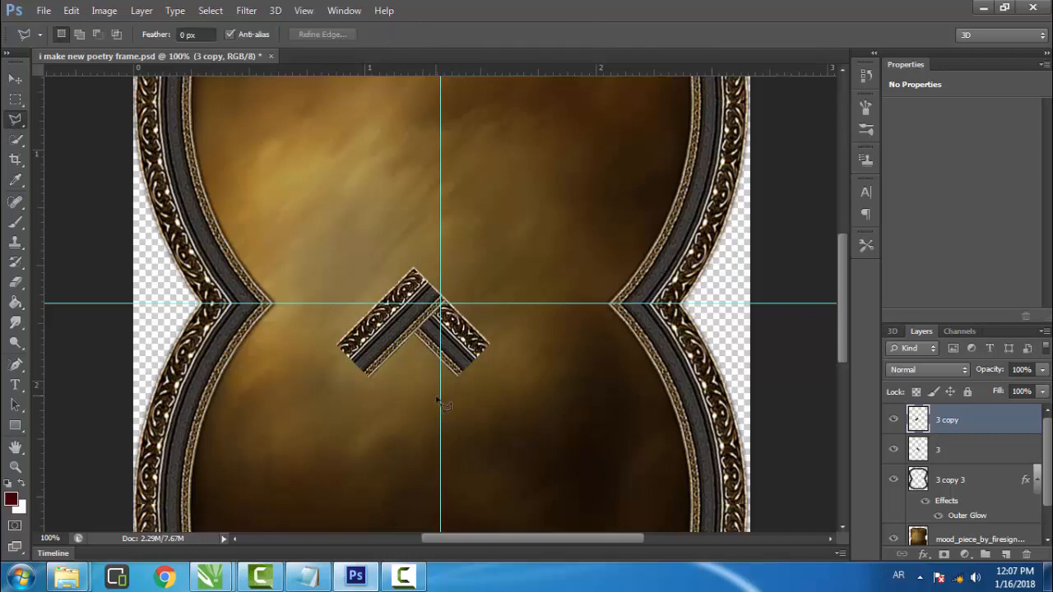
{"action": "left_click", "coordinate": [416, 327]}
{"action": "left_click", "coordinate": [491, 296]}
{"action": "double_click", "coordinate": [419, 341]}
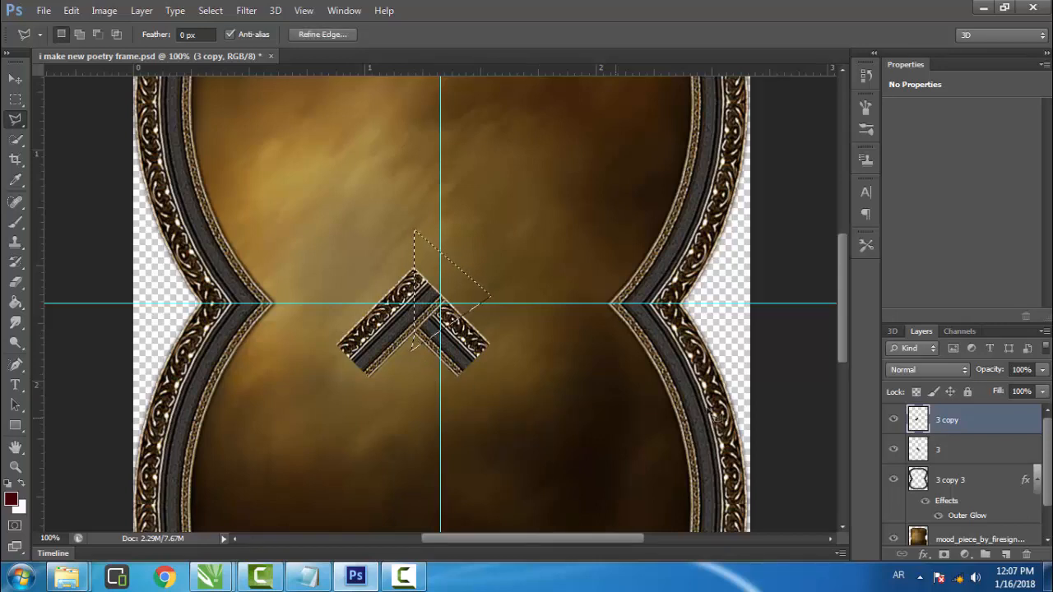
{"action": "key", "text": "Delete"}
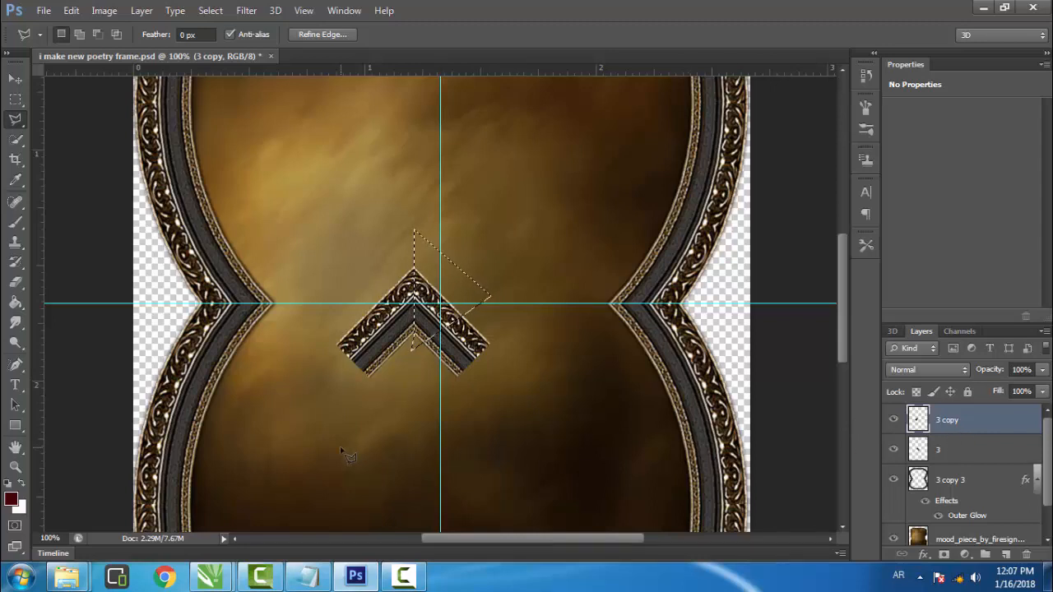
{"action": "key", "text": "ctrl+d"}
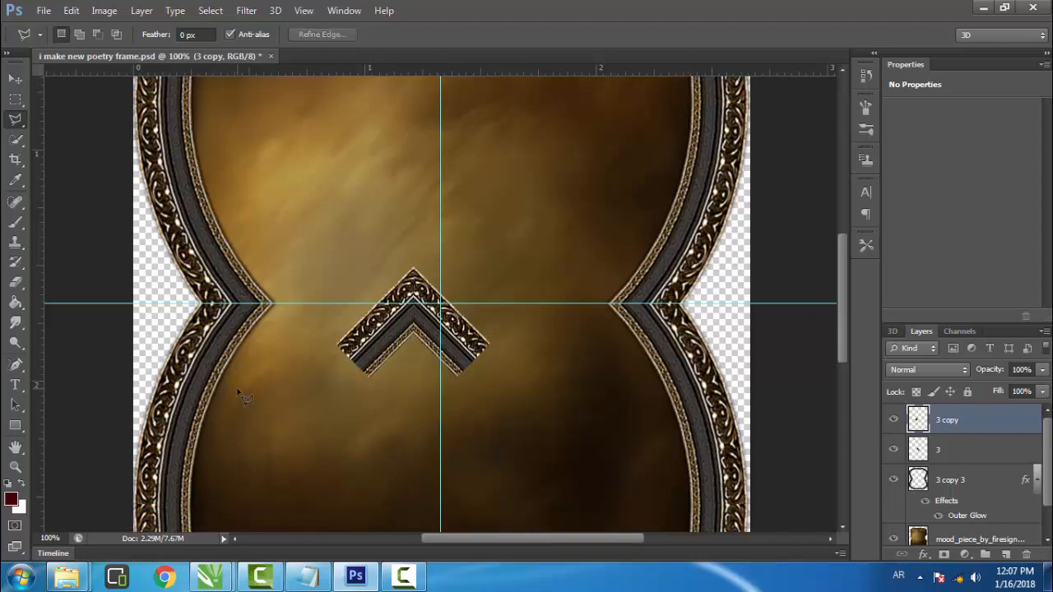
Merge layers 3 copy and 3 into one chevron layer.
{"action": "left_click", "coordinate": [14, 79]}
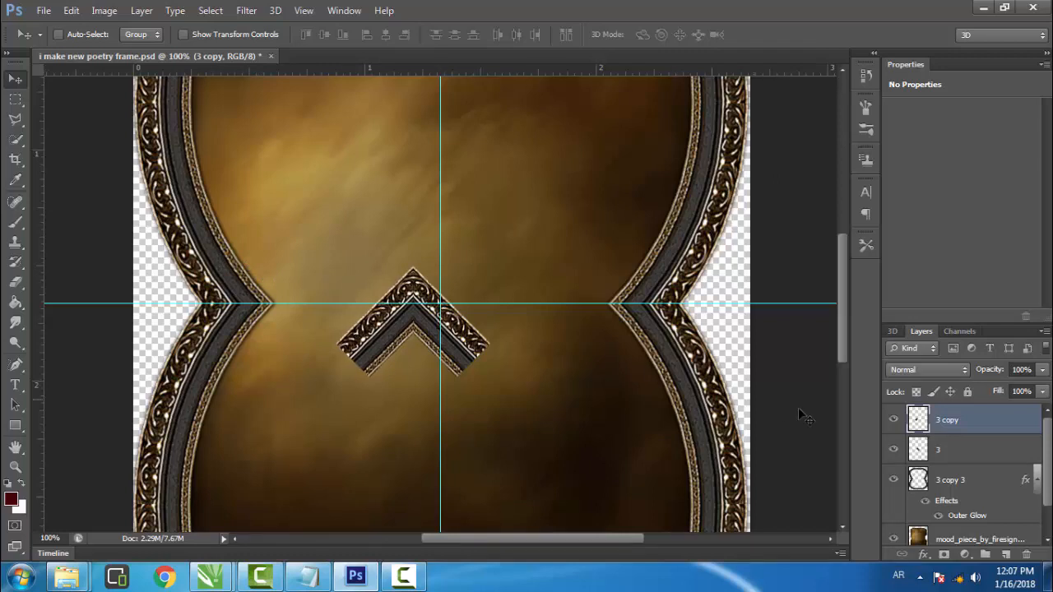
{"action": "left_click", "coordinate": [950, 459], "text": "shift"}
{"action": "right_click", "coordinate": [950, 459]}
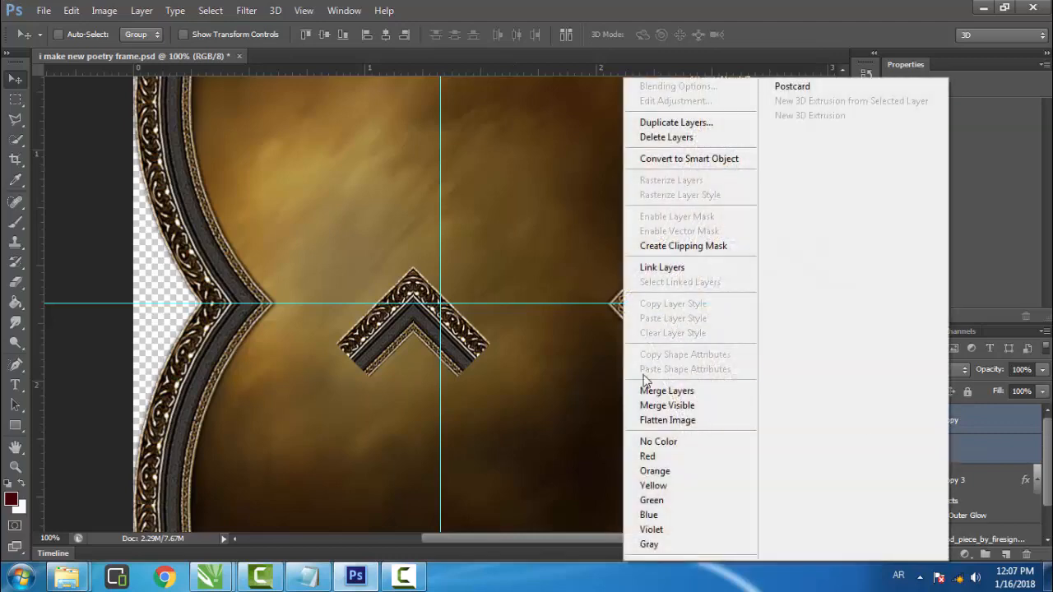
{"action": "left_click", "coordinate": [643, 392]}
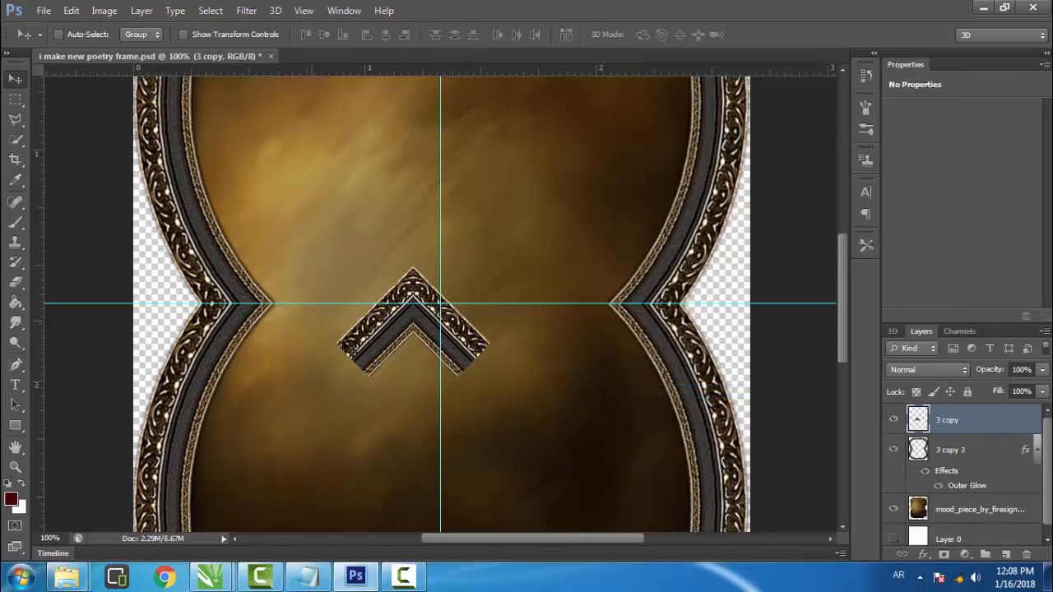
Duplicate the chevron, flip the copy vertically and place it below the original to close a diamond.
{"action": "left_click_drag", "start_coordinate": [415, 334], "coordinate": [415, 360]}
{"action": "left_click", "coordinate": [71, 11]}
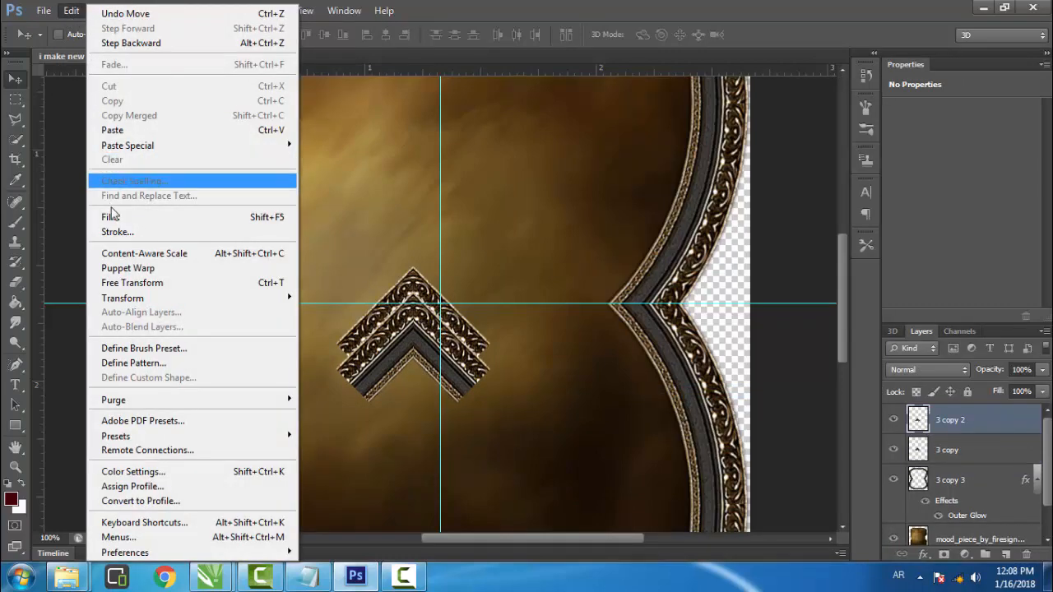
{"action": "mouse_move", "coordinate": [244, 300]}
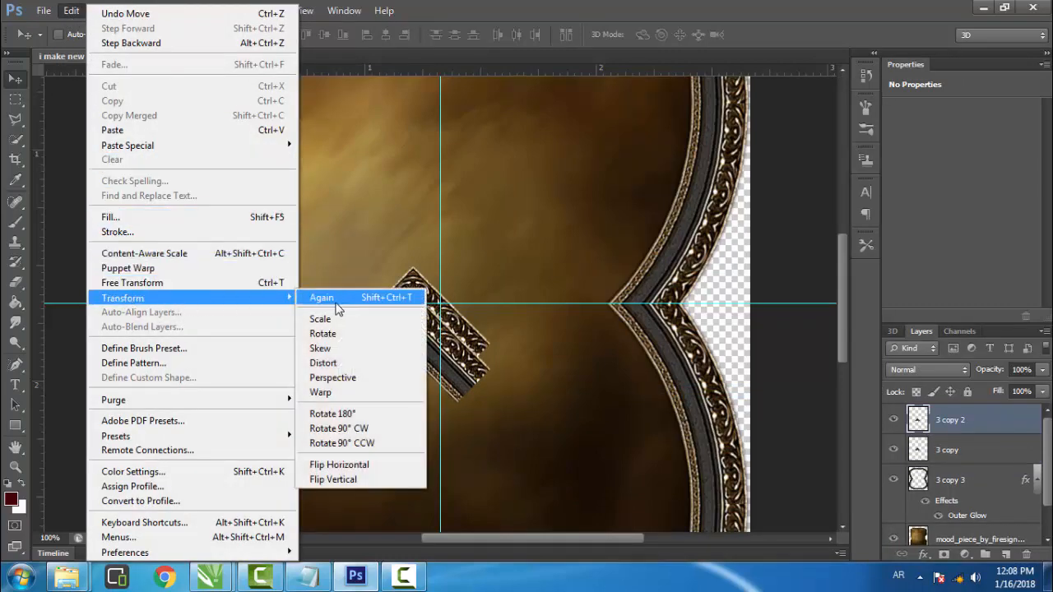
{"action": "left_click", "coordinate": [364, 477]}
{"action": "left_click_drag", "start_coordinate": [416, 319], "coordinate": [416, 350]}
{"action": "left_click_drag", "start_coordinate": [412, 403], "coordinate": [415, 392]}
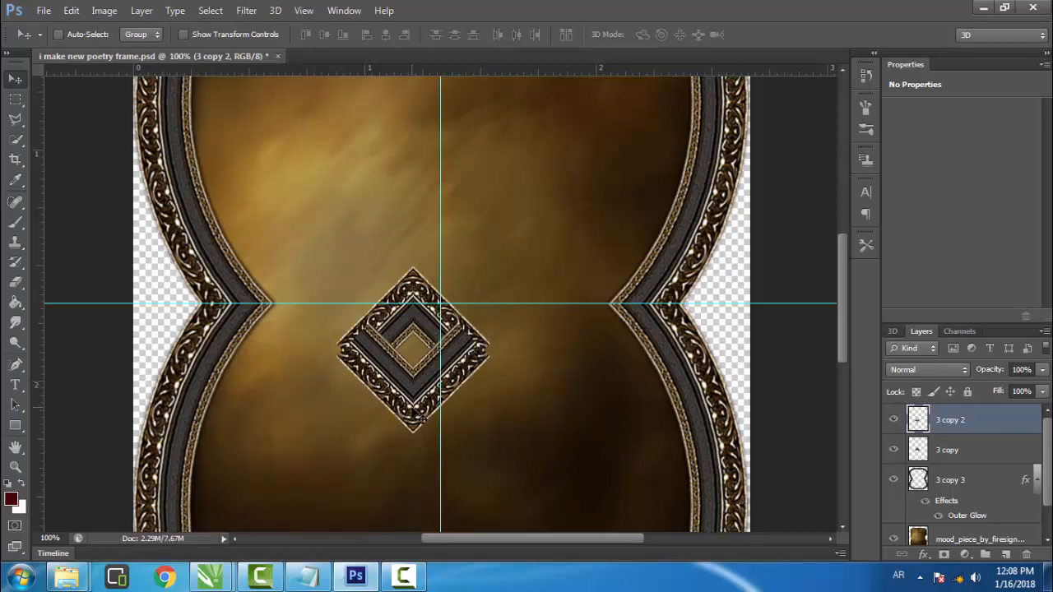
Nudge the flipped chevron up until its side corners line up with the original chevron's.
{"action": "key", "text": "Up"}
{"action": "key", "text": "Up"}
{"action": "key", "text": "Up"}
{"action": "key", "text": "Up"}
{"action": "key", "text": "Up"}
{"action": "key", "text": "Up"}
{"action": "key", "text": "Up"}
{"action": "key", "text": "Up"}
{"action": "key", "text": "Up"}
{"action": "key", "text": "Up"}
{"action": "key", "text": "Up"}
{"action": "key", "text": "Up"}
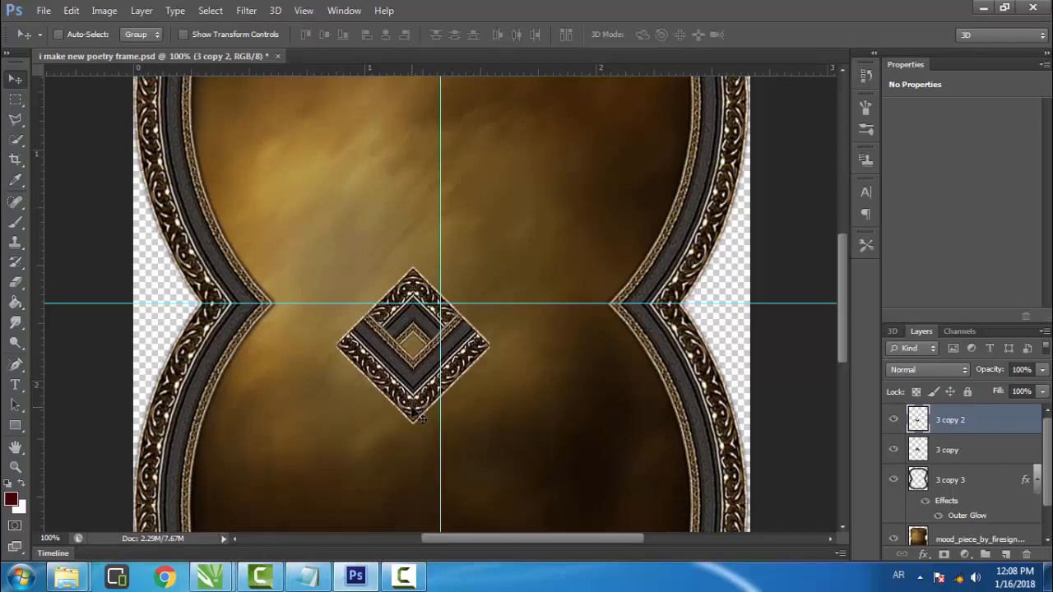
{"action": "key", "text": "Up"}
{"action": "key", "text": "Up"}
{"action": "key", "text": "Up"}
{"action": "key", "text": "Up"}
{"action": "key", "text": "Up"}
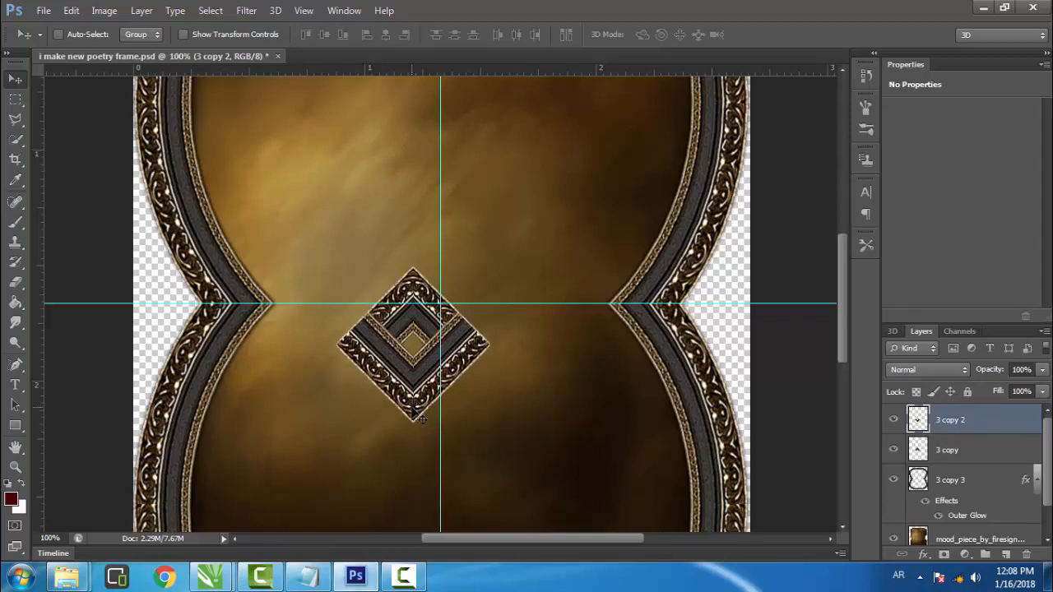
Delete the part of the flipped chevron above the diamond's horizontal midline using a rectangular selection, and deselect.
{"action": "left_click", "coordinate": [15, 99]}
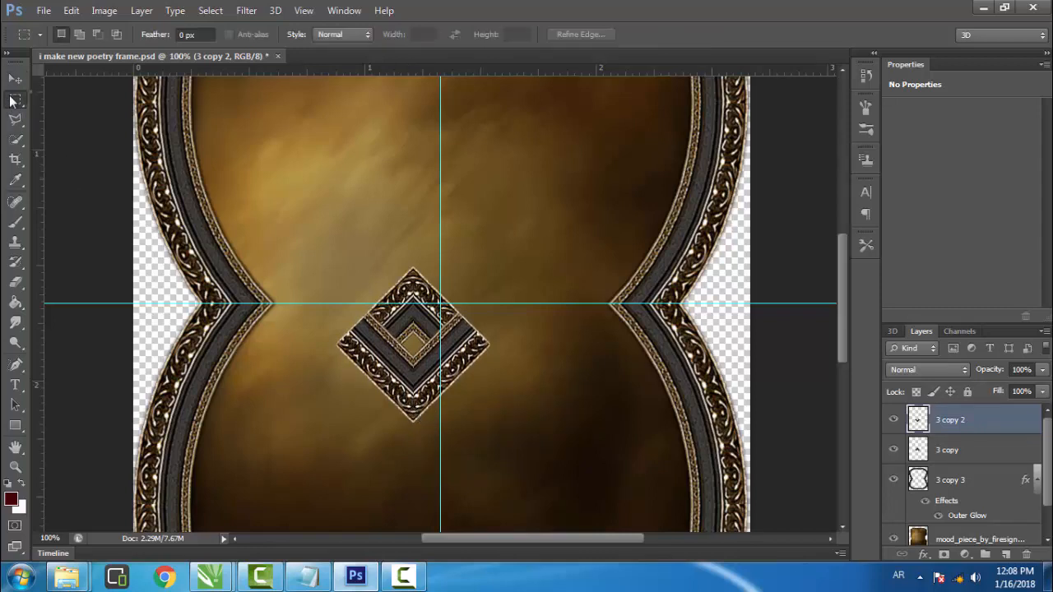
{"action": "left_click", "coordinate": [49, 104]}
{"action": "left_click_drag", "start_coordinate": [309, 289], "coordinate": [511, 345]}
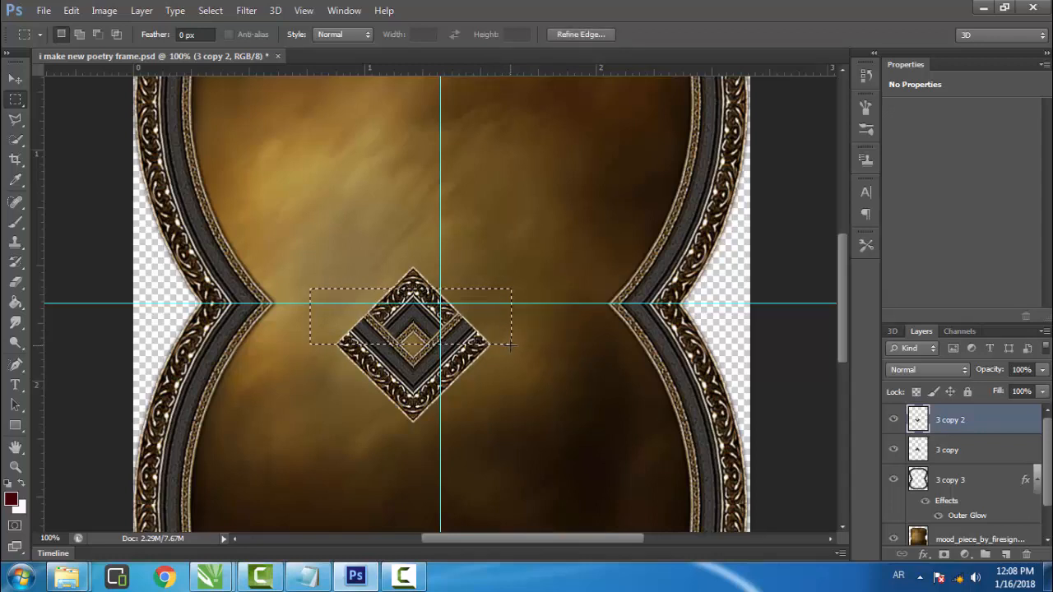
{"action": "key", "text": "Delete"}
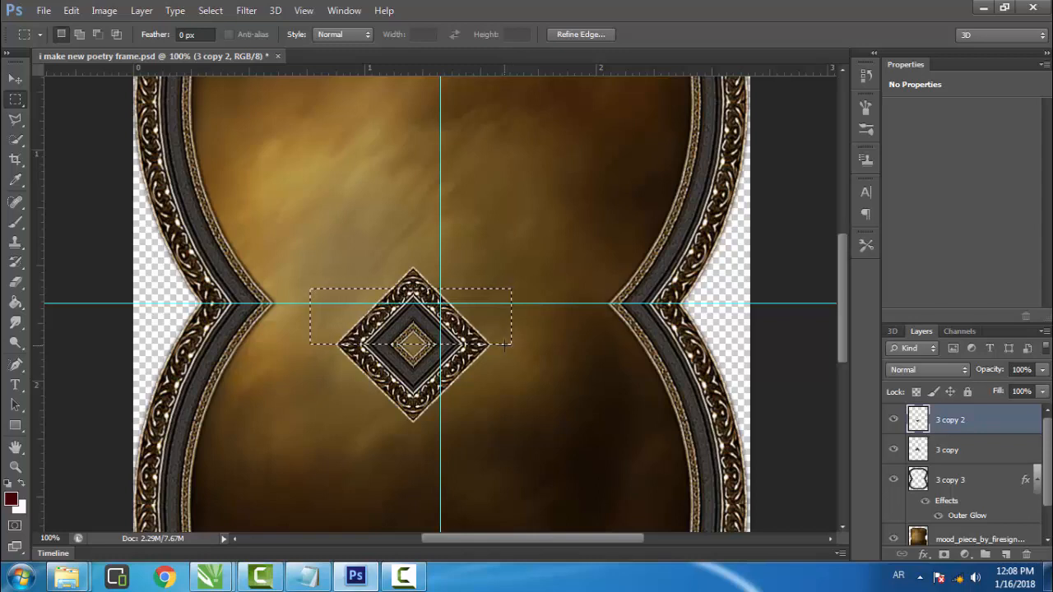
{"action": "key", "text": "ctrl+d"}
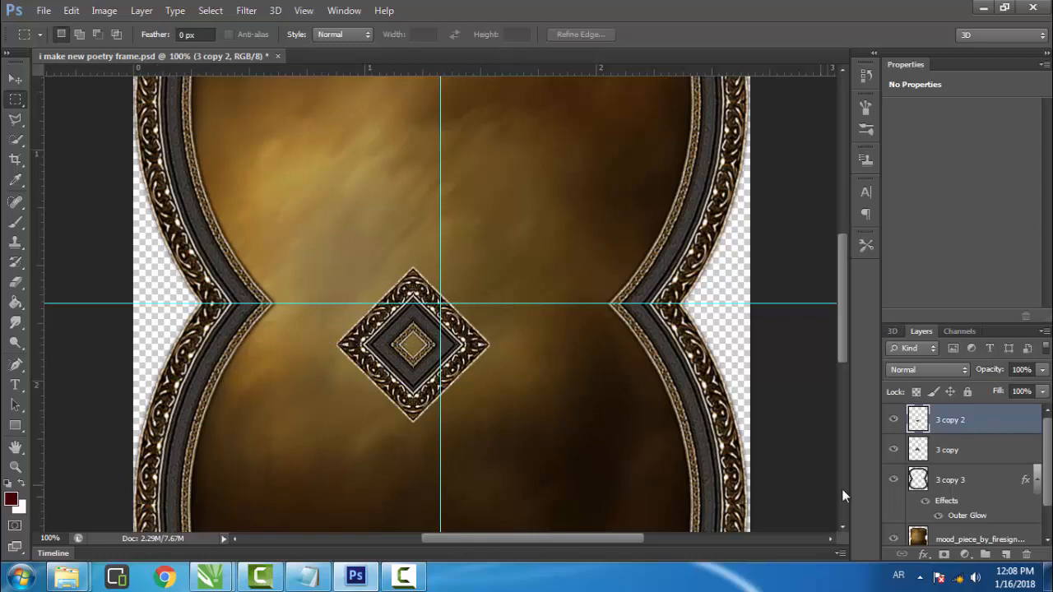
Merge layers 3 copy 2 and 3 copy into a single diamond layer.
{"action": "left_click", "coordinate": [947, 452], "text": "shift"}
{"action": "right_click", "coordinate": [947, 452]}
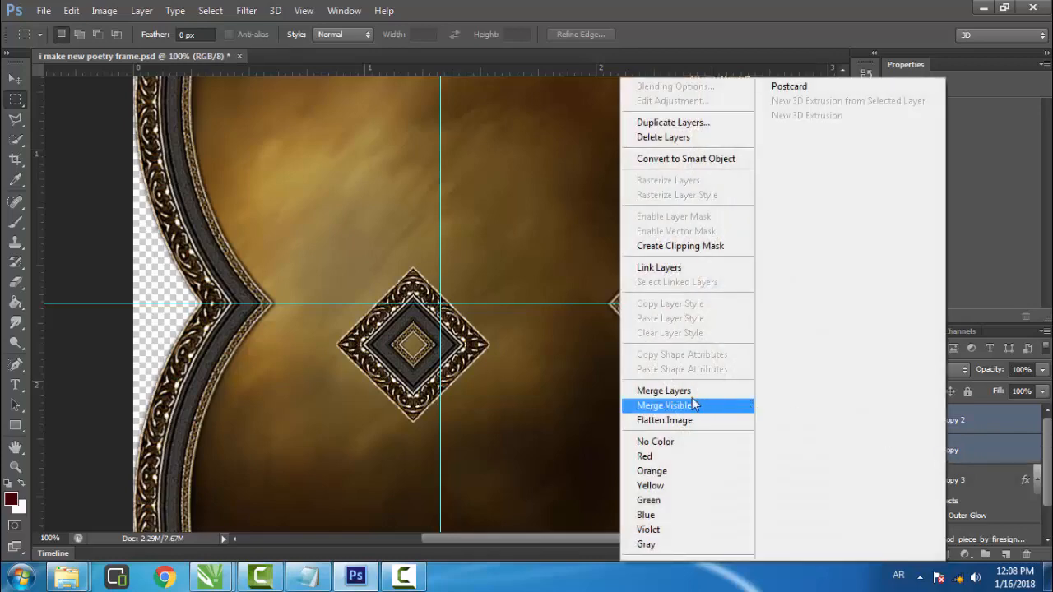
{"action": "left_click", "coordinate": [670, 391]}
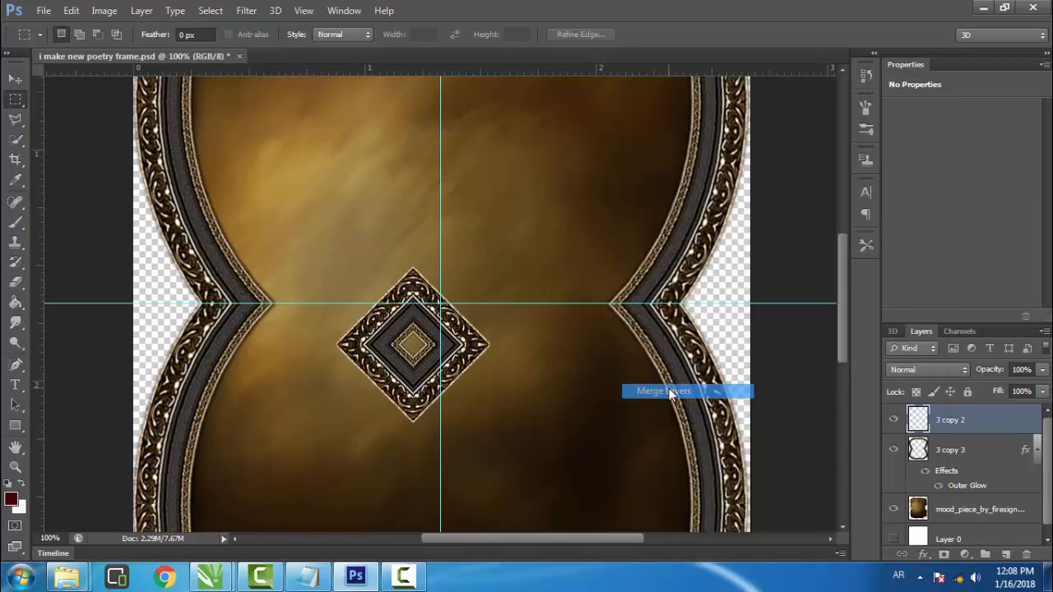
Move the diamond near the frame's upper-right corner and scale it down to about 67%.
{"action": "left_click", "coordinate": [15, 467]}
{"action": "left_click", "coordinate": [461, 34]}
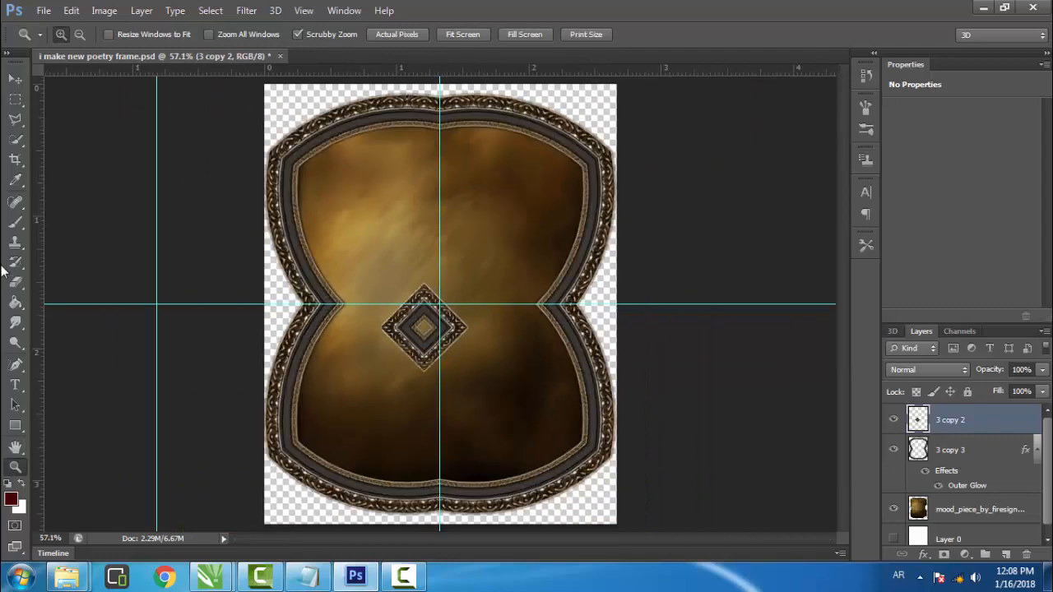
{"action": "left_click", "coordinate": [16, 79]}
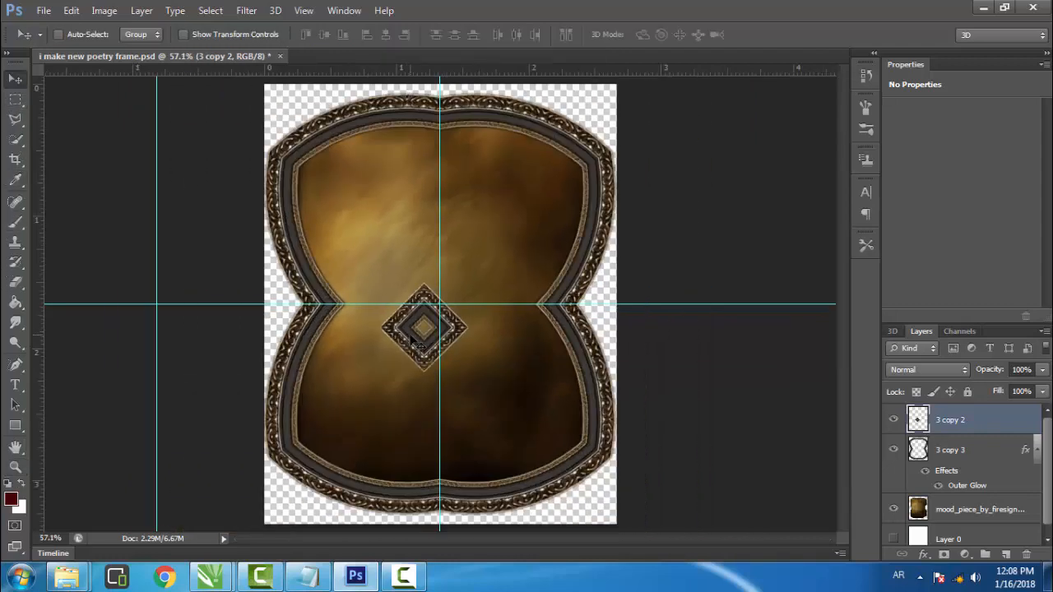
{"action": "left_click_drag", "start_coordinate": [412, 339], "coordinate": [524, 167]}
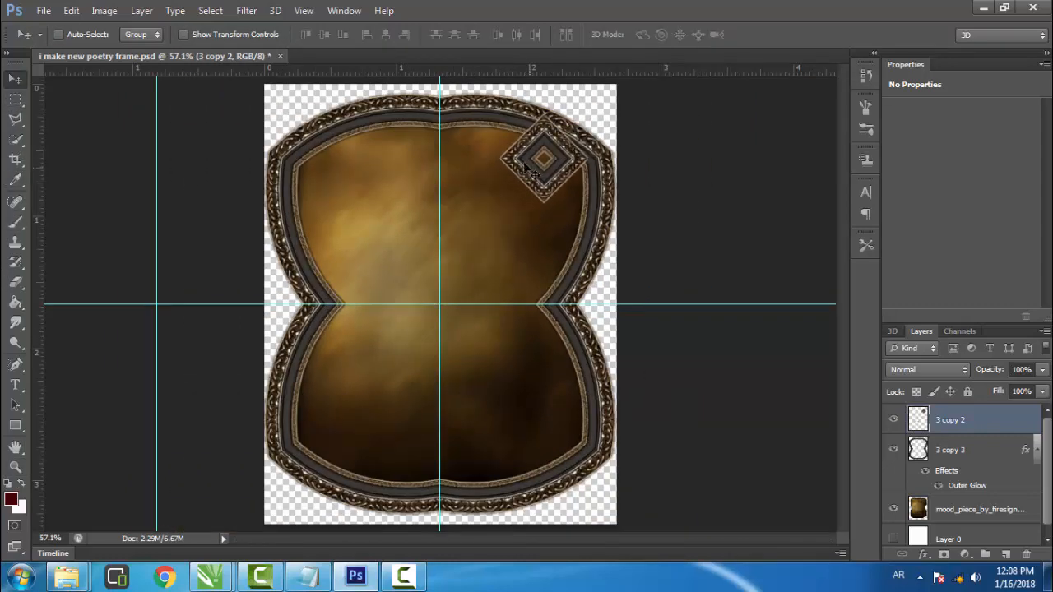
{"action": "left_click", "coordinate": [188, 37]}
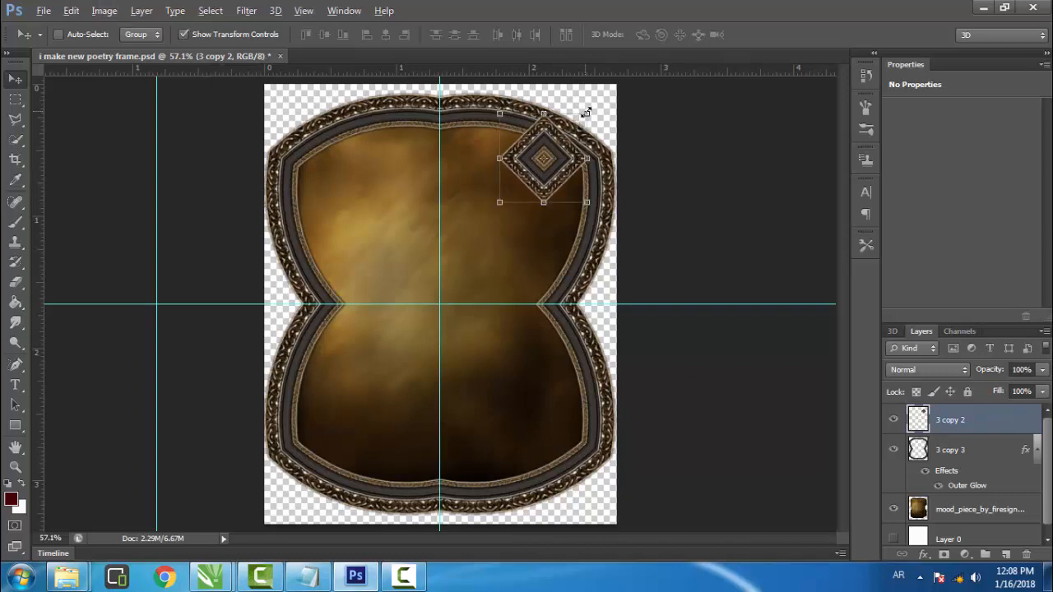
{"action": "left_click_drag", "start_coordinate": [586, 112], "coordinate": [572, 127]}
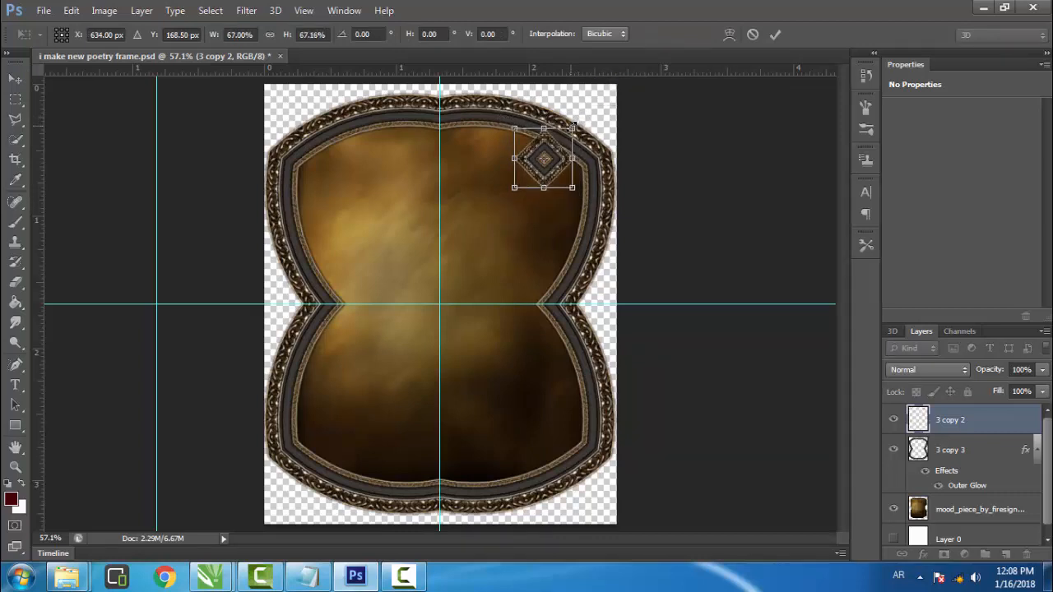
{"action": "left_click", "coordinate": [778, 35]}
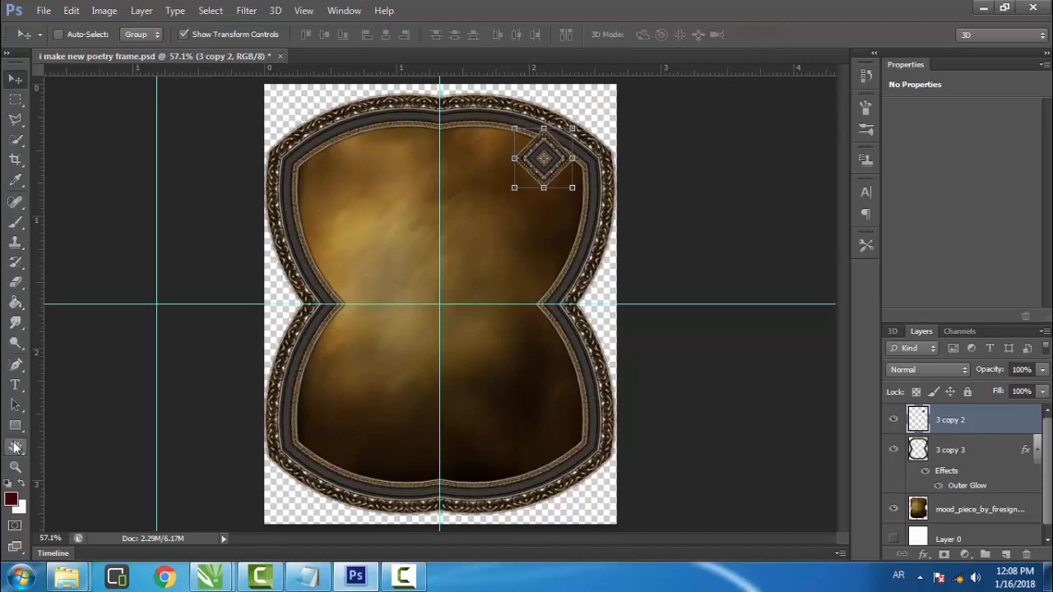
Place the diamond over the frame's upper-right corner and rotate it to about -6.7 degrees.
{"action": "left_click", "coordinate": [14, 466]}
{"action": "left_click", "coordinate": [610, 196]}
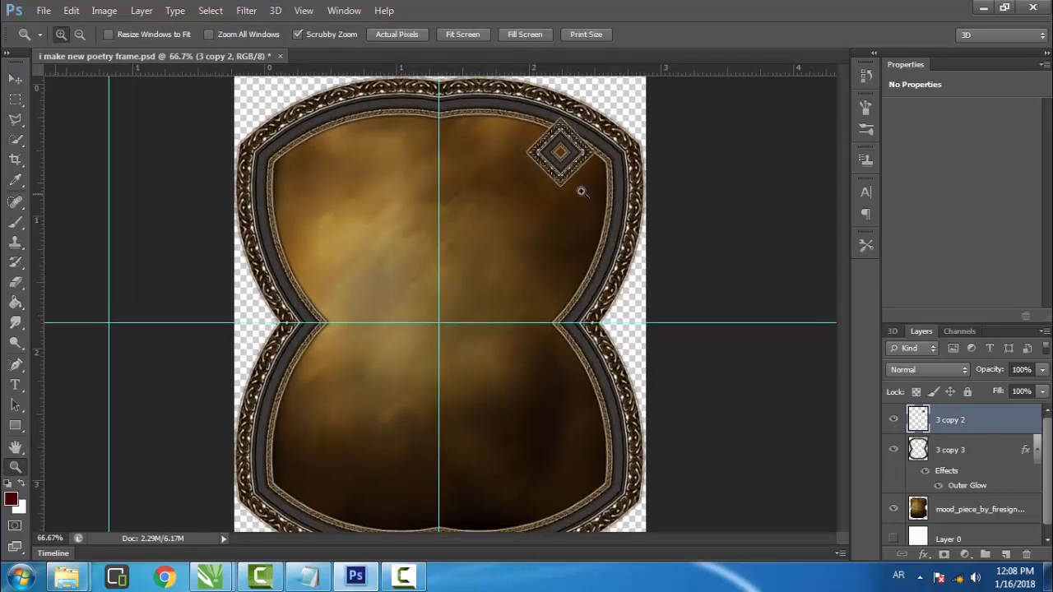
{"action": "left_click", "coordinate": [579, 191]}
{"action": "left_click", "coordinate": [15, 78]}
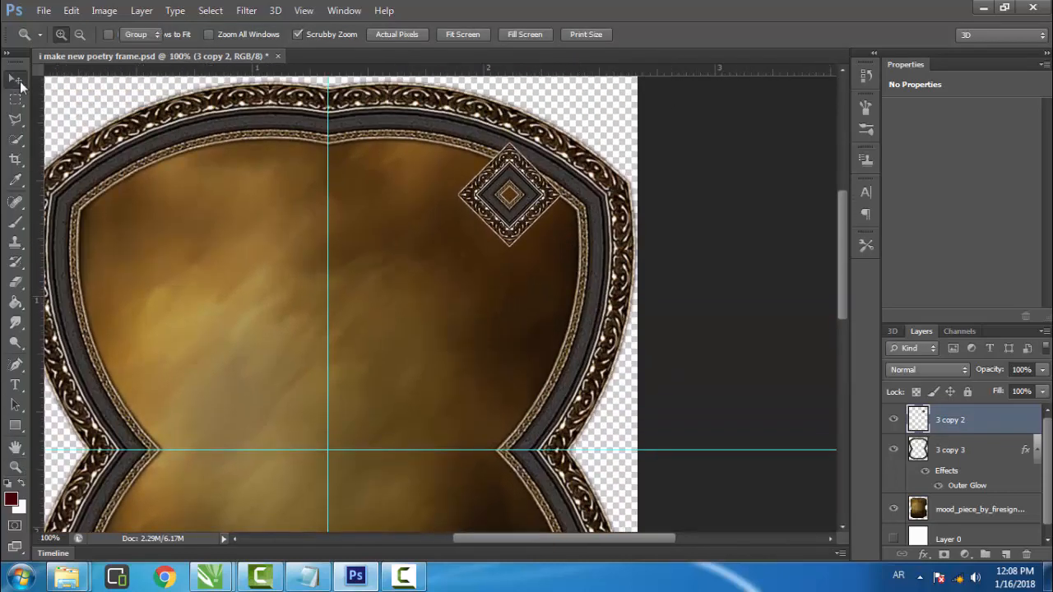
{"action": "left_click_drag", "start_coordinate": [485, 205], "coordinate": [550, 199]}
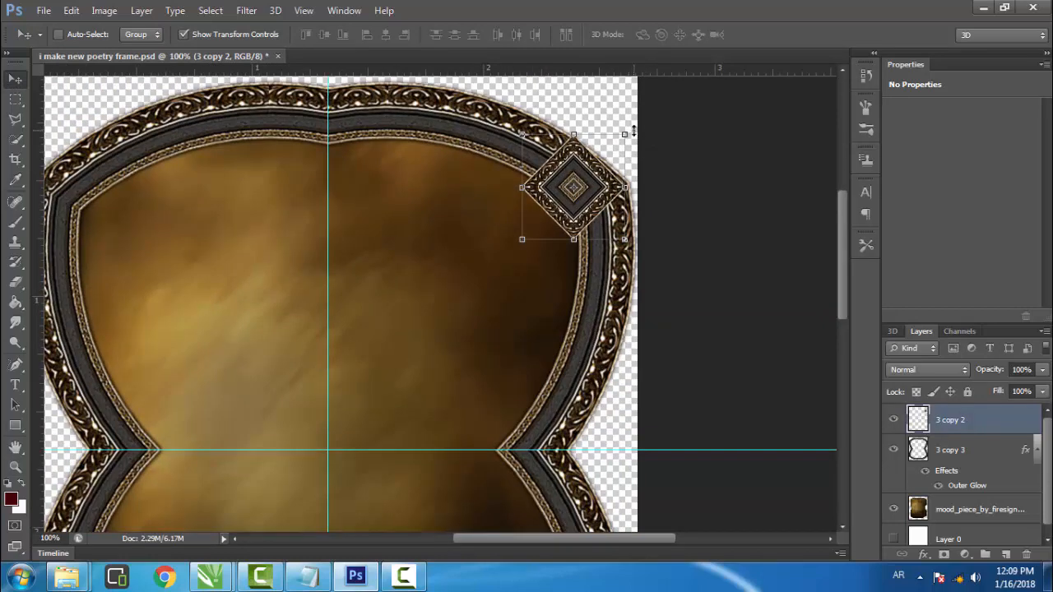
{"action": "left_click_drag", "start_coordinate": [634, 125], "coordinate": [623, 131]}
{"action": "left_click_drag", "start_coordinate": [599, 196], "coordinate": [605, 199]}
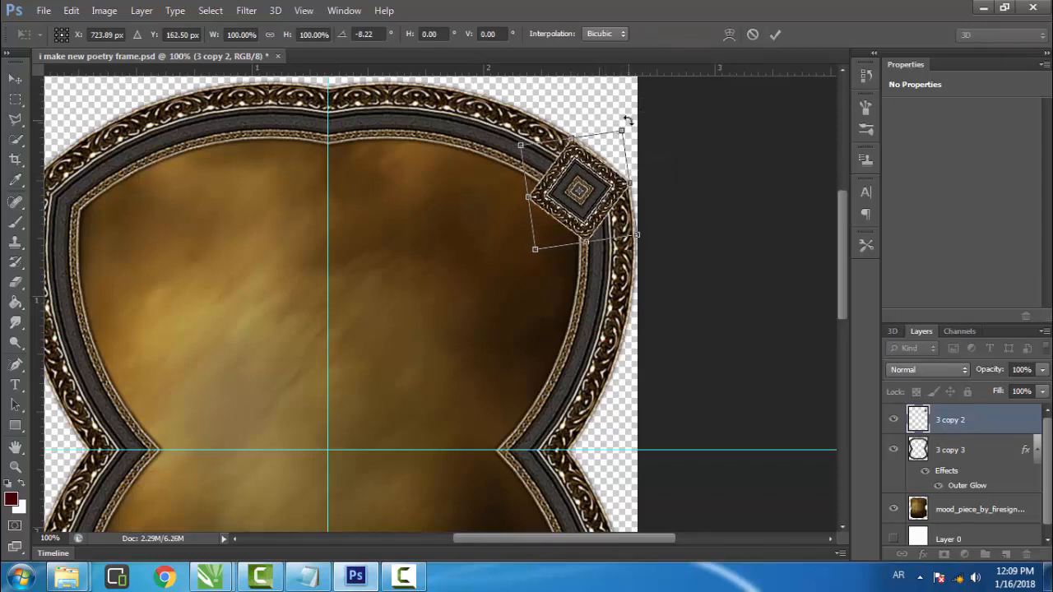
{"action": "left_click_drag", "start_coordinate": [627, 122], "coordinate": [629, 125]}
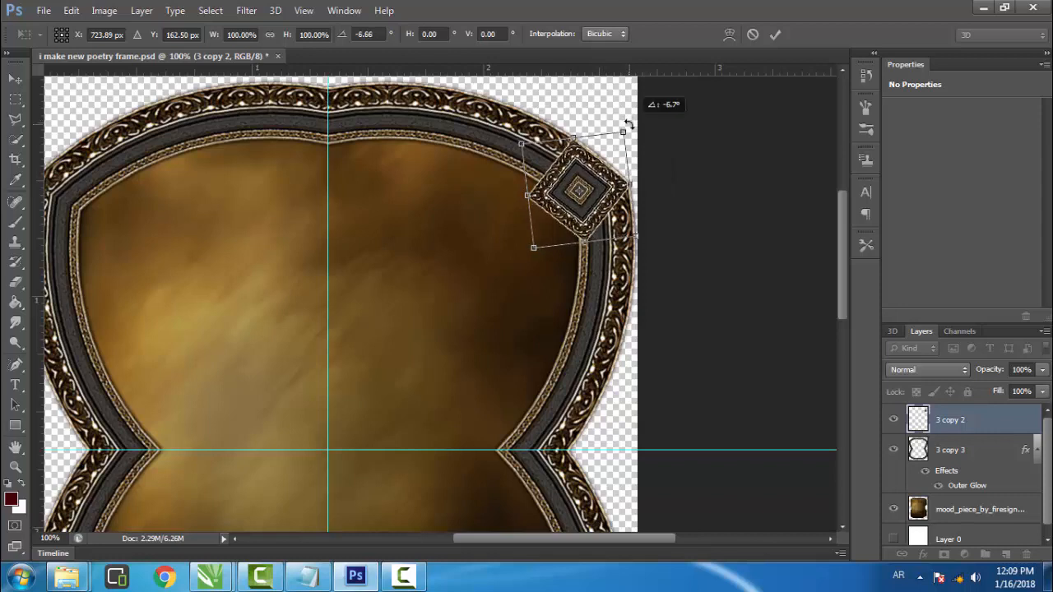
{"action": "left_click", "coordinate": [773, 35]}
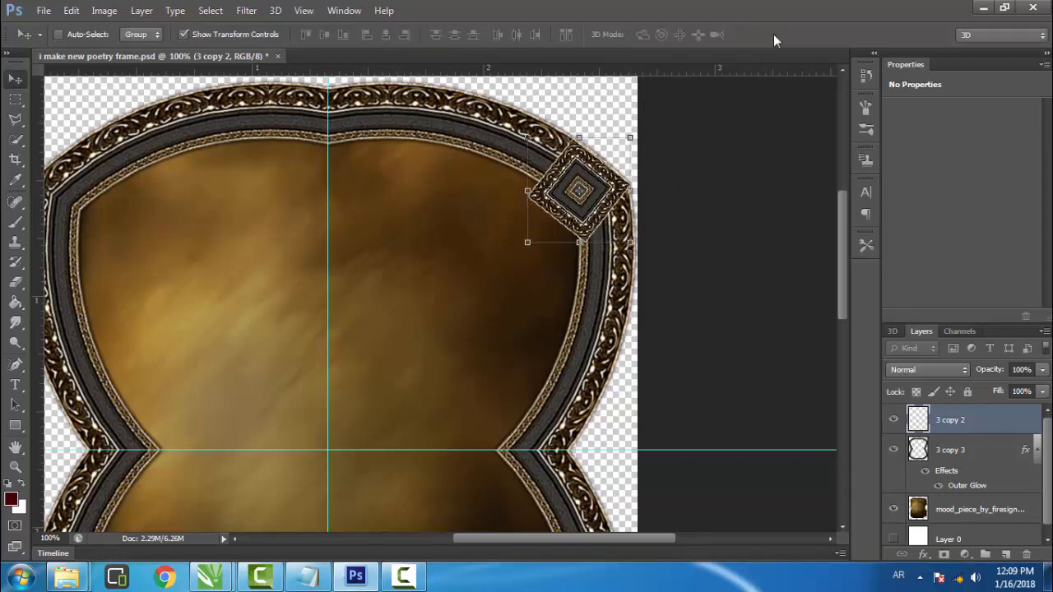
Hide the transform controls, duplicate the corner diamond slightly below the original, and nudge the copy into an overlapping stack.
{"action": "left_click", "coordinate": [185, 35]}
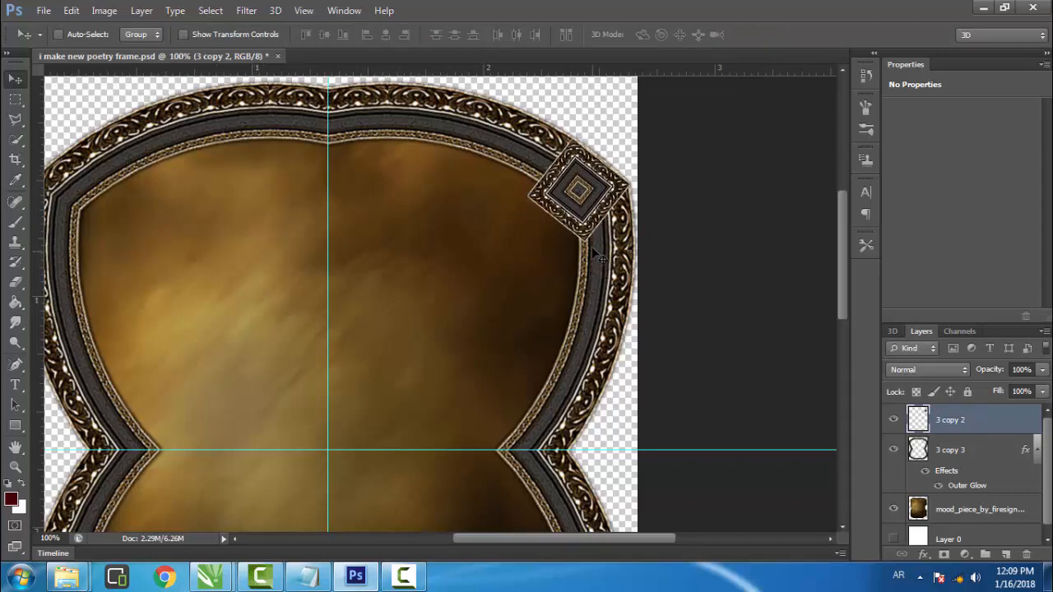
{"action": "left_click_drag", "start_coordinate": [585, 231], "coordinate": [571, 249]}
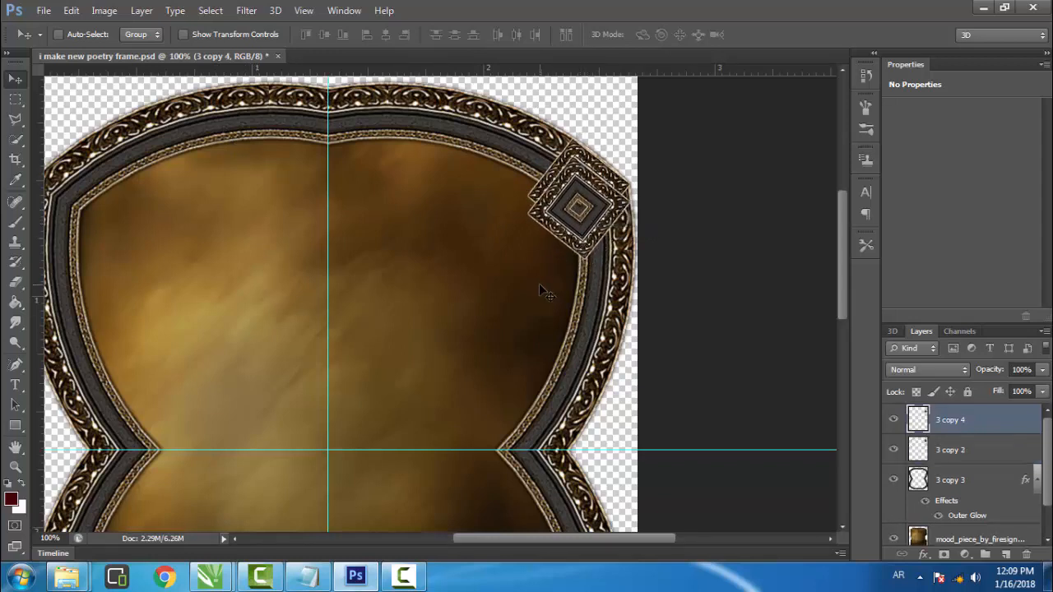
{"action": "key", "text": "Right"}
{"action": "key", "text": "Down"}
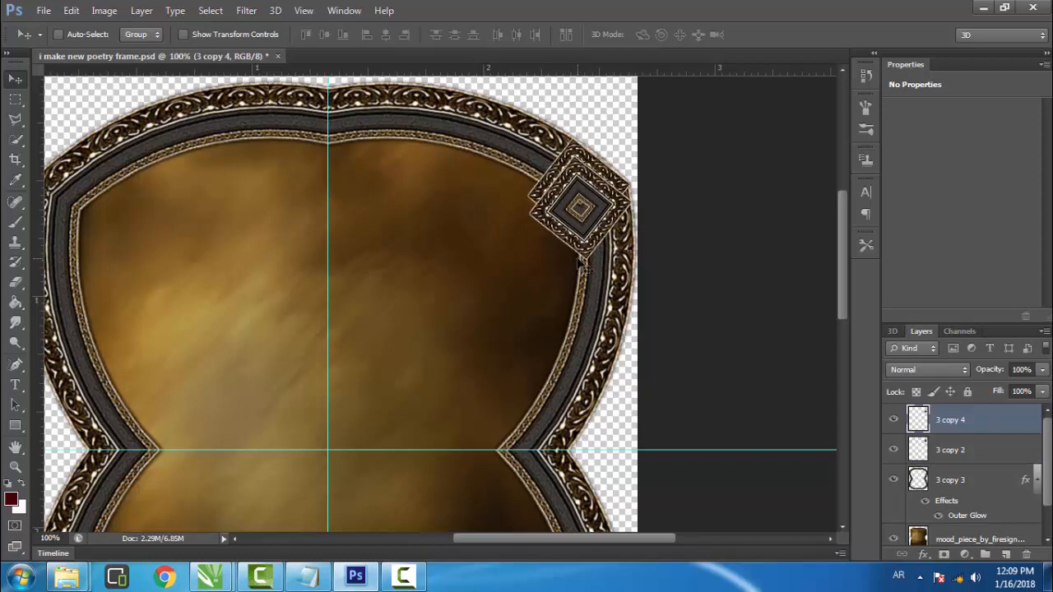
{"action": "key", "text": "Down"}
{"action": "key", "text": "Down"}
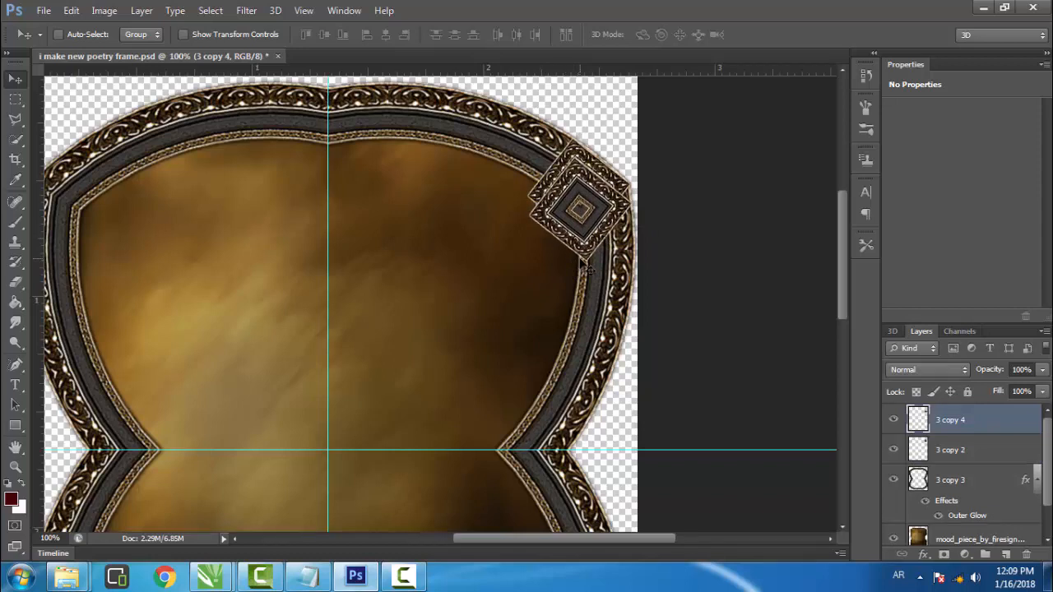
{"action": "key", "text": "Down"}
{"action": "key", "text": "Down"}
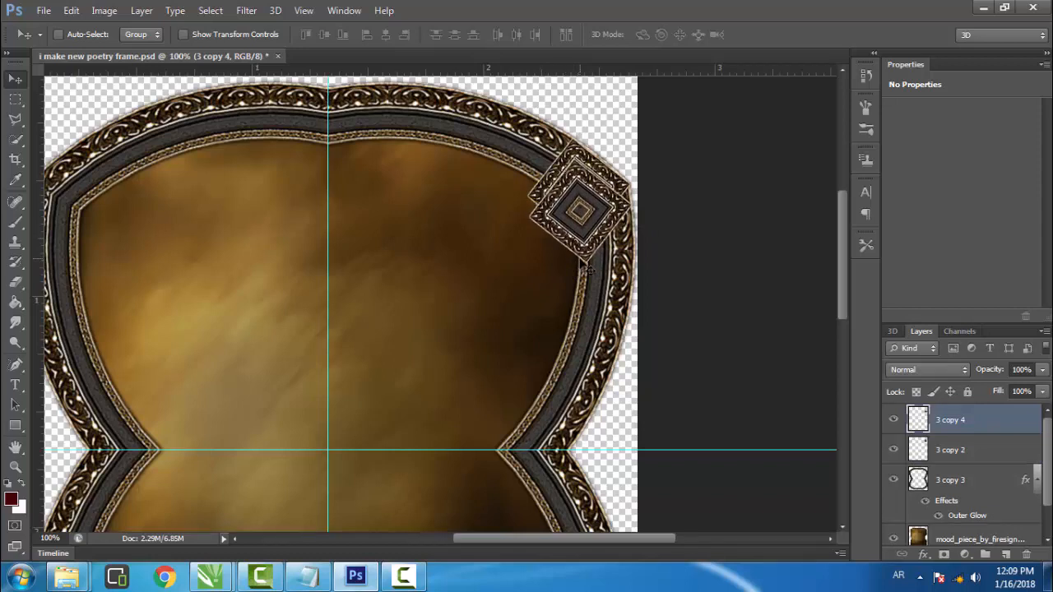
{"action": "key", "text": "Down"}
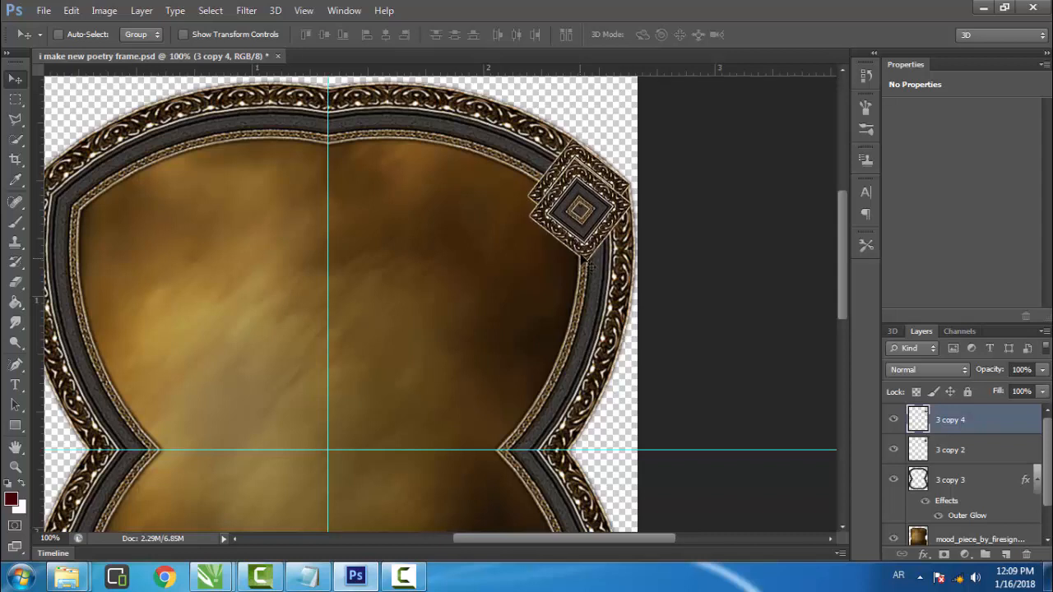
Add a third overlapping diamond below the second and merge layers 3 copy 5, 3 copy 4 and 3 copy 2 into one ornament.
{"action": "left_click_drag", "start_coordinate": [586, 252], "coordinate": [591, 275]}
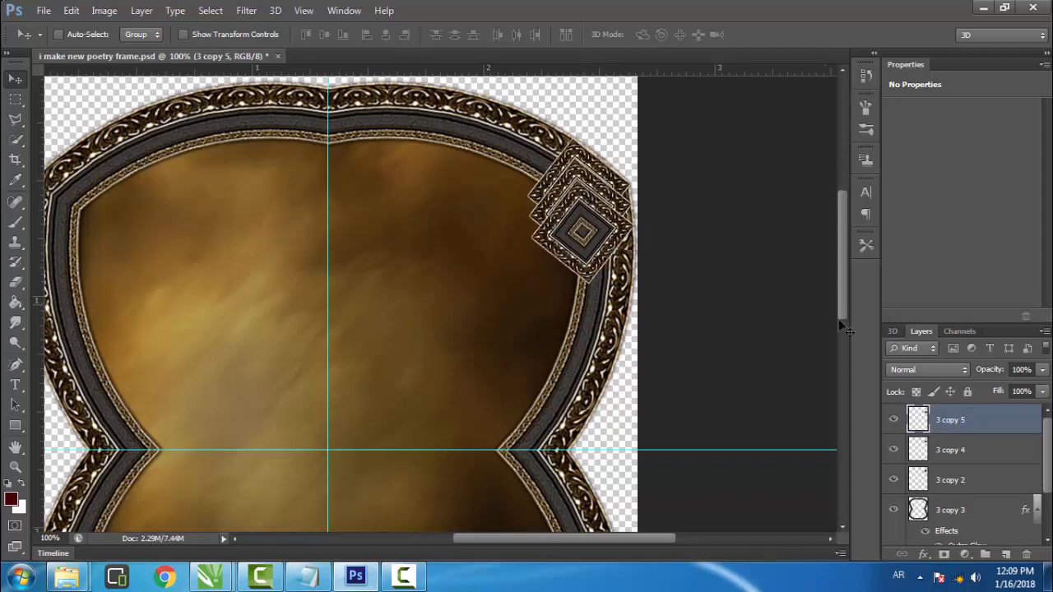
{"action": "left_click", "coordinate": [957, 450], "text": "ctrl"}
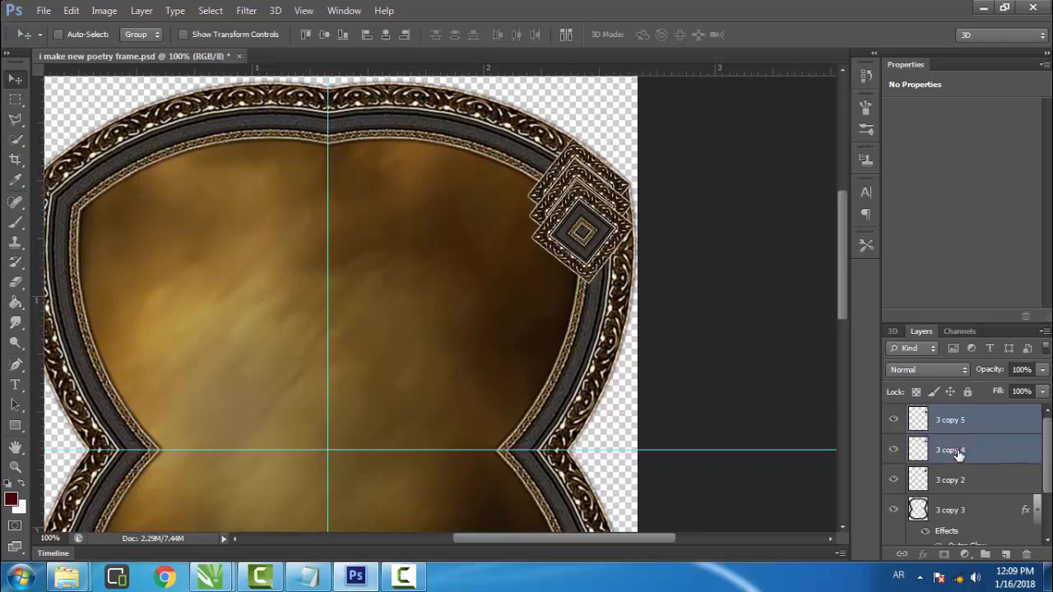
{"action": "left_click", "coordinate": [952, 480], "text": "ctrl"}
{"action": "right_click", "coordinate": [951, 483]}
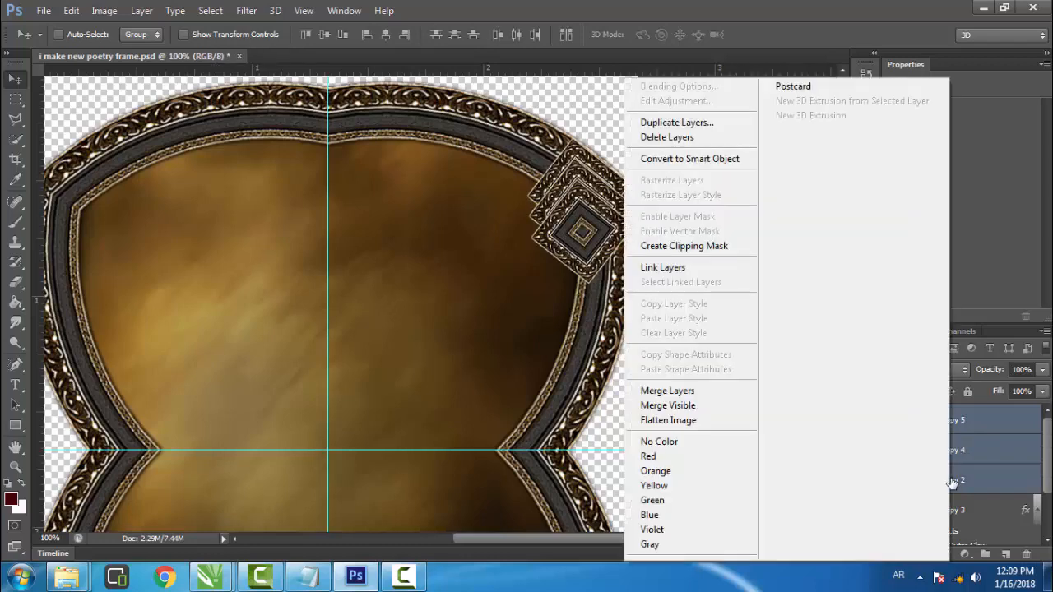
{"action": "left_click", "coordinate": [663, 391]}
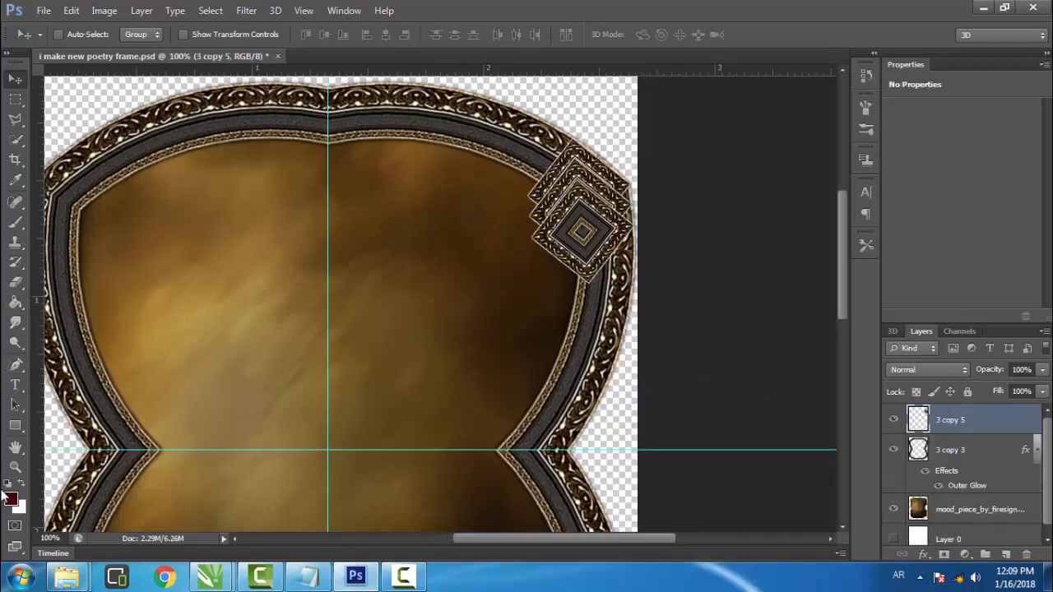
Duplicate the stacked diamond ornament onto the frame's lower-right corner, flip the copy horizontally, and fit it over the frame edge.
{"action": "left_click", "coordinate": [15, 466]}
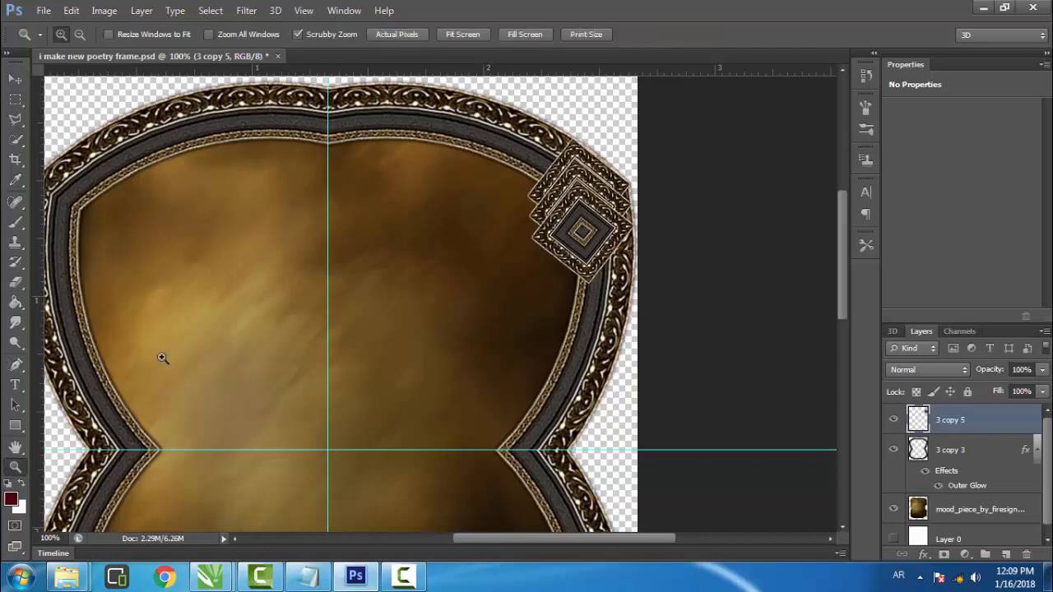
{"action": "left_click", "coordinate": [457, 34]}
{"action": "left_click", "coordinate": [14, 79]}
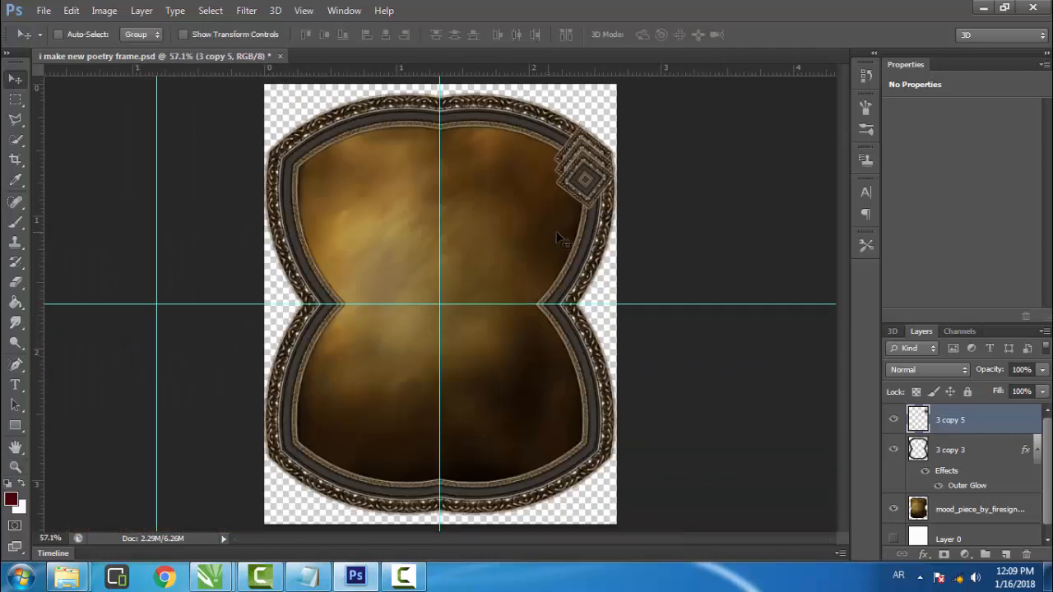
{"action": "left_click_drag", "start_coordinate": [586, 189], "coordinate": [573, 471]}
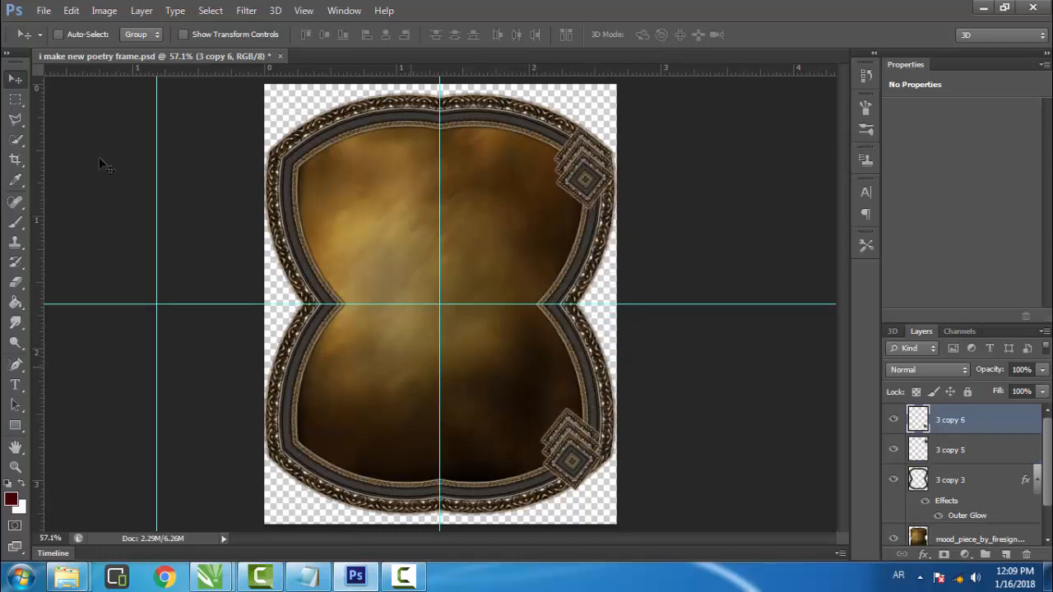
{"action": "left_click", "coordinate": [71, 11]}
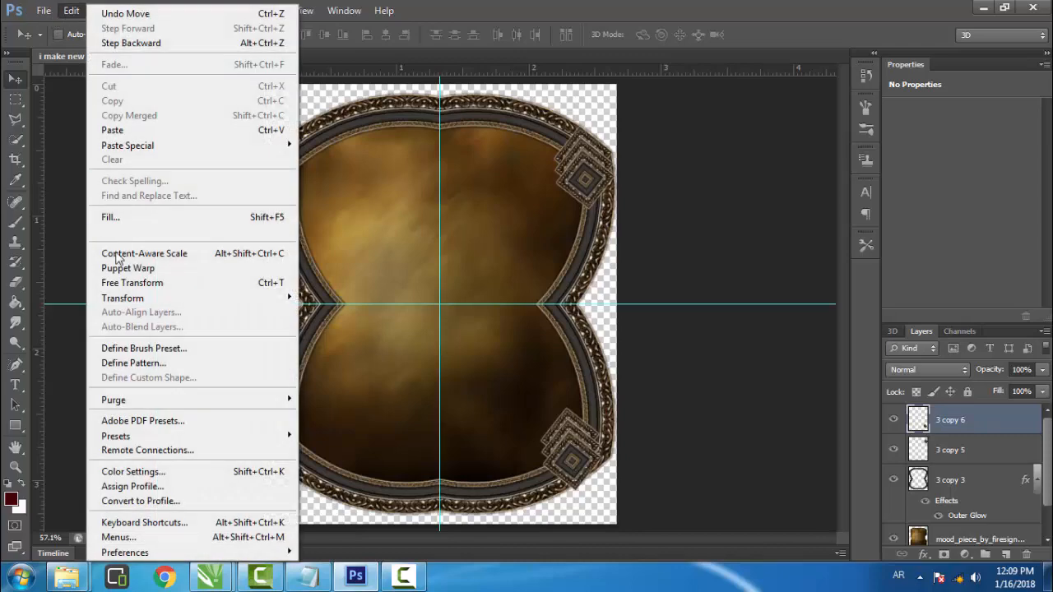
{"action": "mouse_move", "coordinate": [259, 301]}
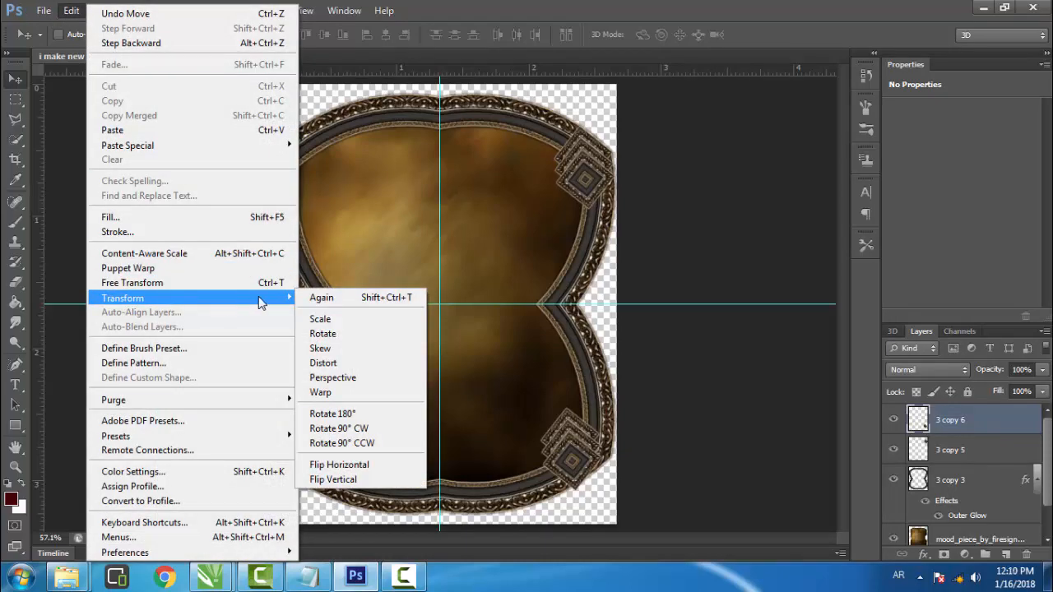
{"action": "left_click", "coordinate": [335, 467]}
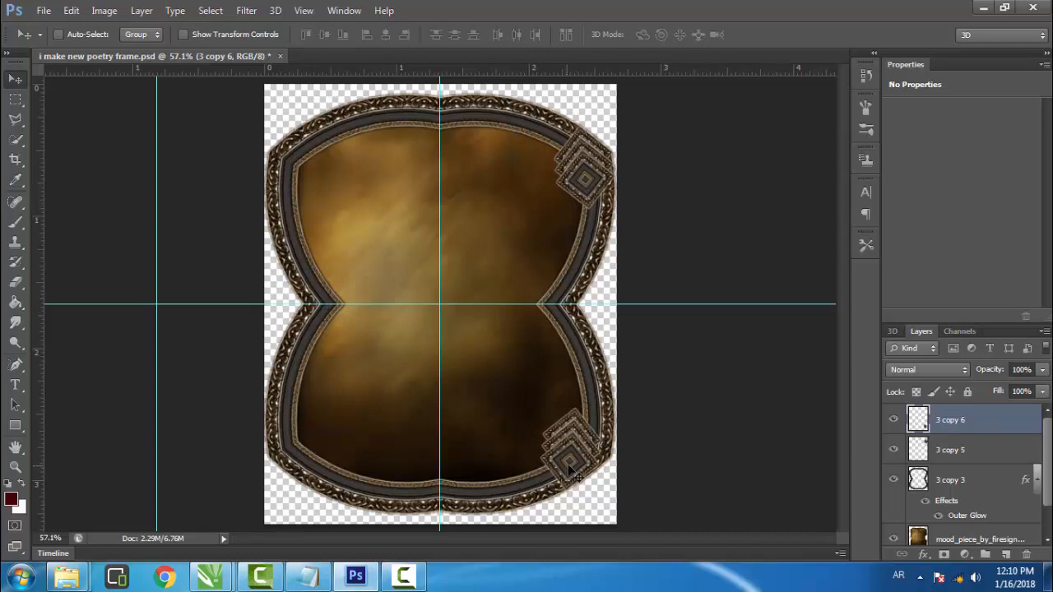
{"action": "mouse_move", "coordinate": [569, 471]}
{"action": "left_mouse_down"}
{"action": "mouse_move", "coordinate": [576, 458]}
{"action": "mouse_move", "coordinate": [581, 470]}
{"action": "left_mouse_up"}
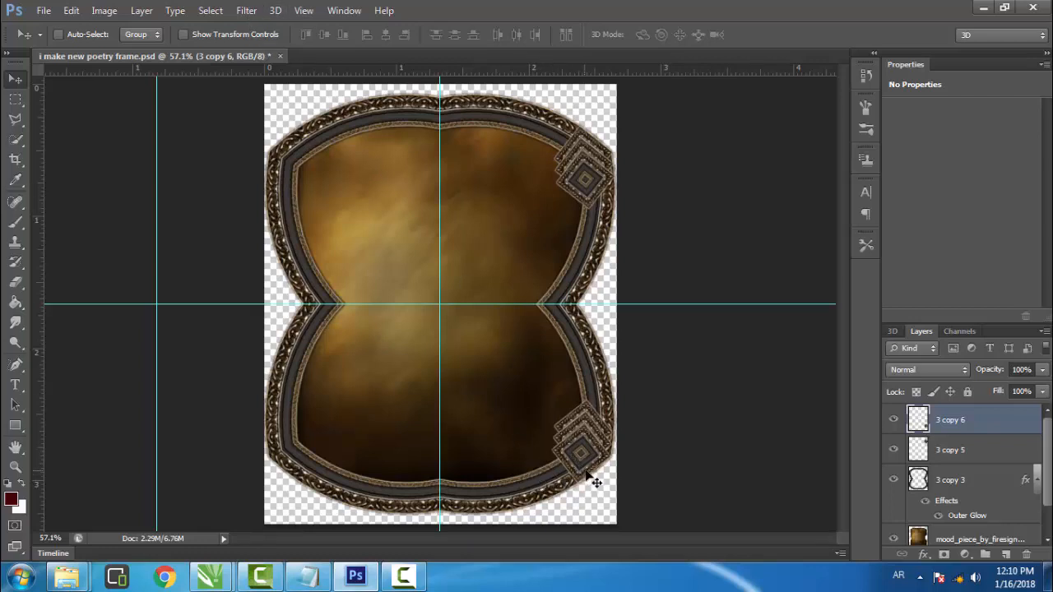
Duplicate the lower-right ornament onto the frame's lower-left corner and flip the copy horizontally.
{"action": "left_click_drag", "start_coordinate": [585, 471], "coordinate": [278, 469]}
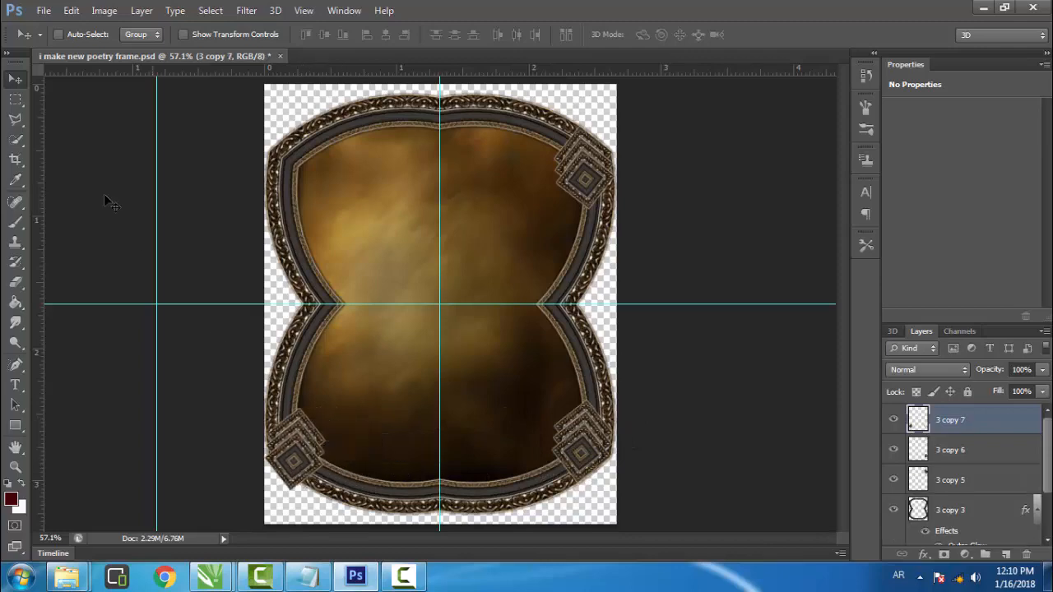
{"action": "left_click", "coordinate": [71, 10]}
{"action": "mouse_move", "coordinate": [138, 299]}
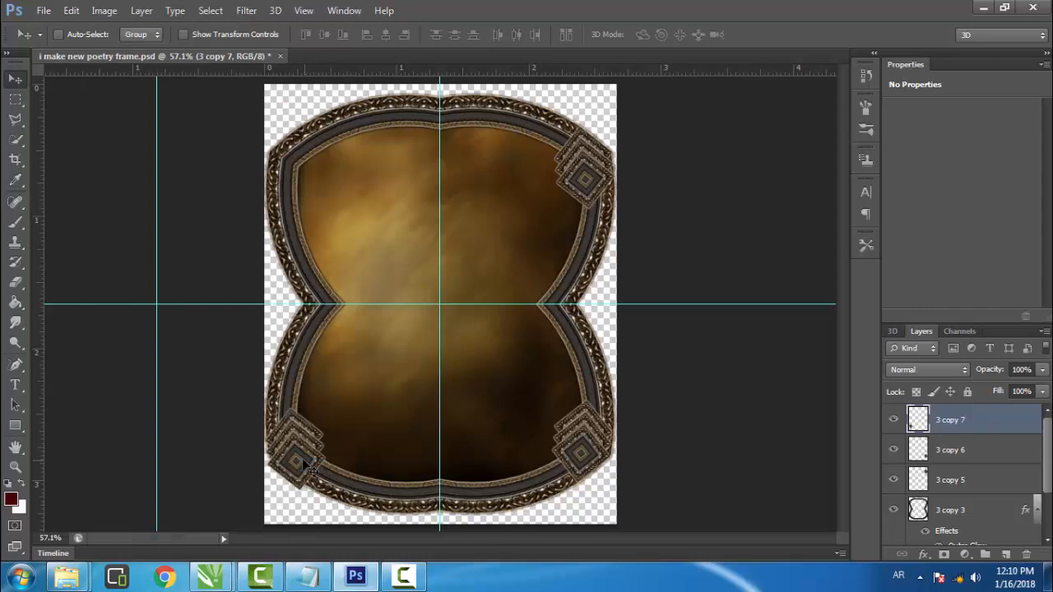
Move and nudge the lower-left ornament over the frame corner, level with the lower-right ornament.
{"action": "left_click_drag", "start_coordinate": [311, 469], "coordinate": [302, 452]}
{"action": "key", "text": "Up"}
{"action": "key", "text": "Up"}
{"action": "key", "text": "Up"}
{"action": "key", "text": "Up"}
{"action": "key", "text": "Up"}
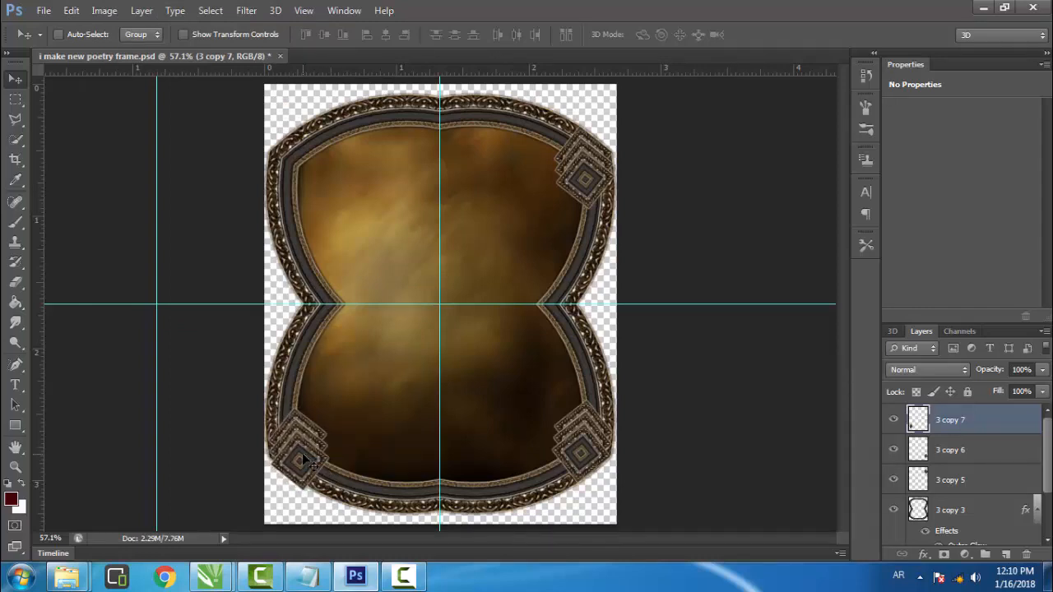
{"action": "key", "text": "Up"}
{"action": "key", "text": "Up"}
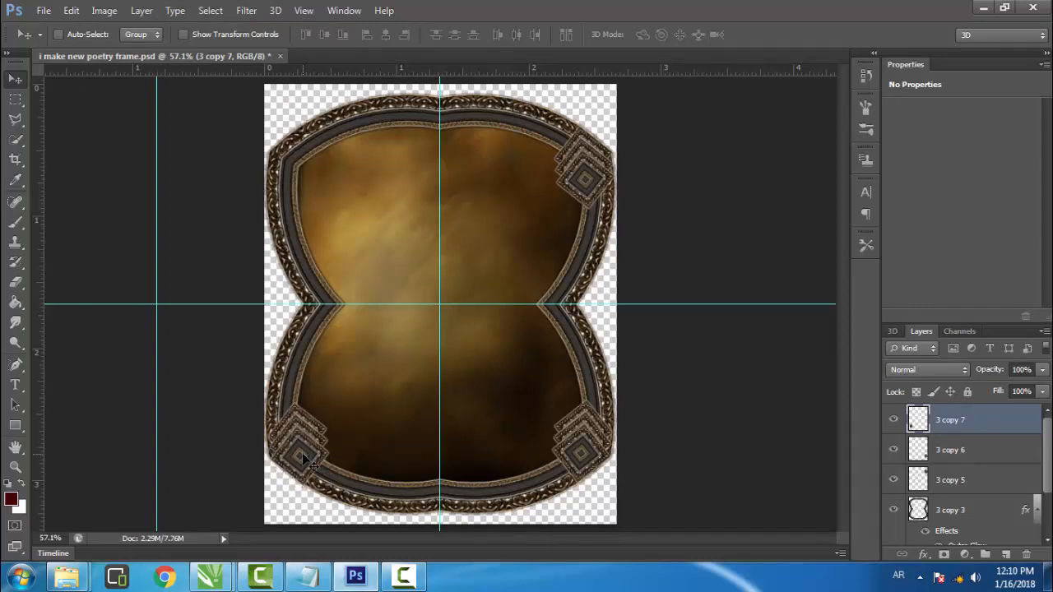
{"action": "key", "text": "Up"}
{"action": "key", "text": "Up"}
{"action": "key", "text": "Up"}
{"action": "key", "text": "Up"}
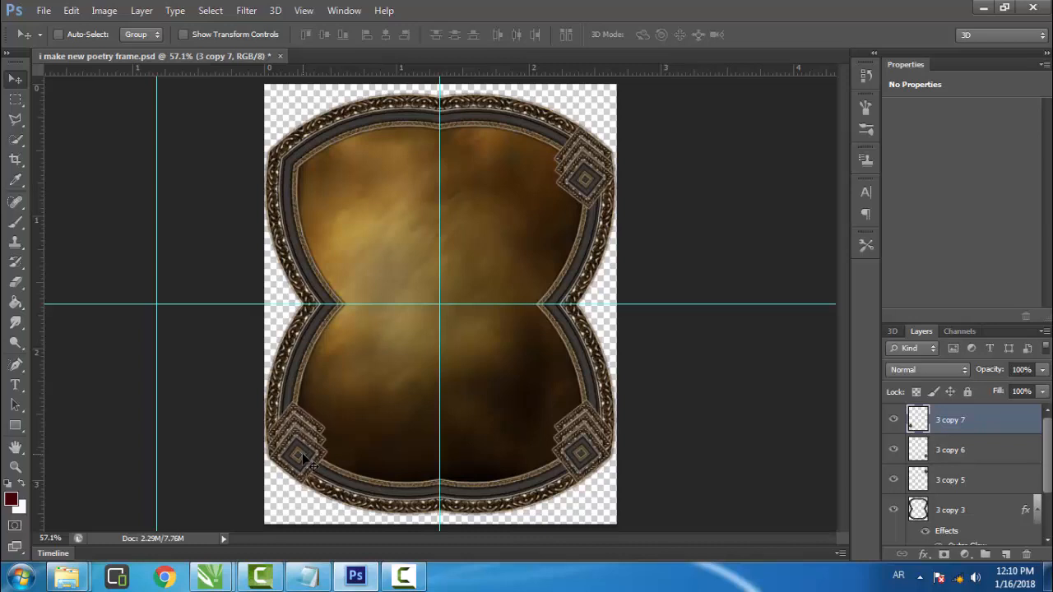
{"action": "key", "text": "Up"}
{"action": "key", "text": "Up"}
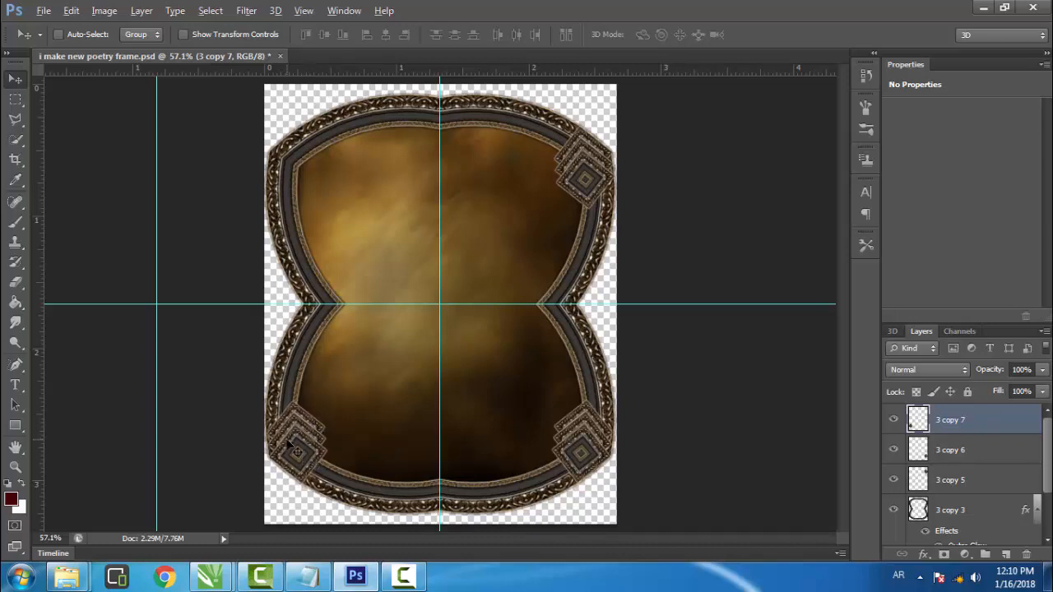
Duplicate the lower-left ornament onto the frame's upper-left corner, flip the copy horizontally, and nudge it slightly left.
{"action": "left_click_drag", "start_coordinate": [289, 444], "coordinate": [285, 165]}
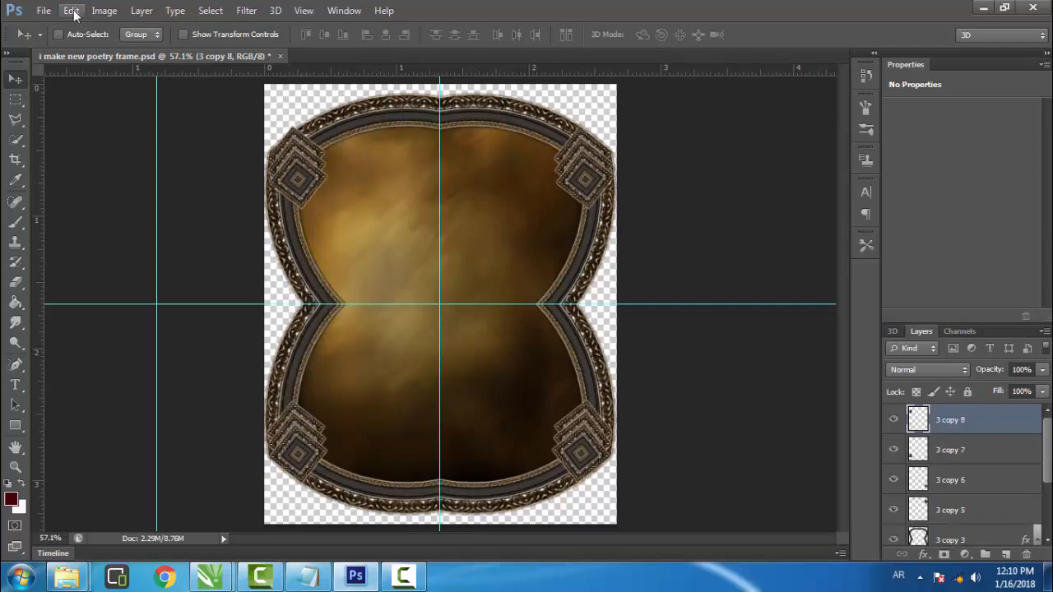
{"action": "left_click", "coordinate": [72, 11]}
{"action": "mouse_move", "coordinate": [116, 298]}
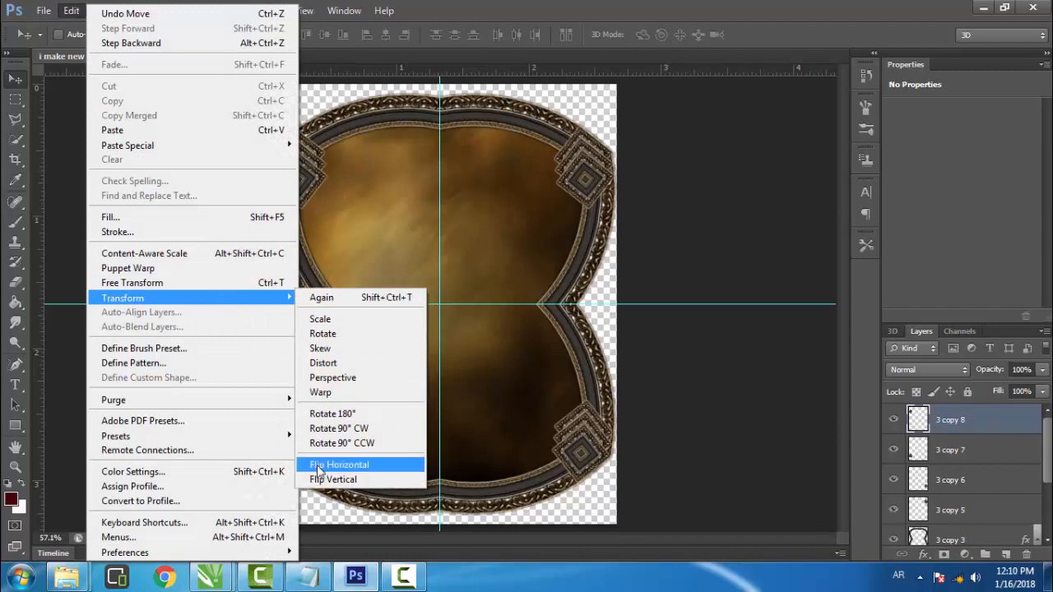
{"action": "left_click", "coordinate": [317, 466]}
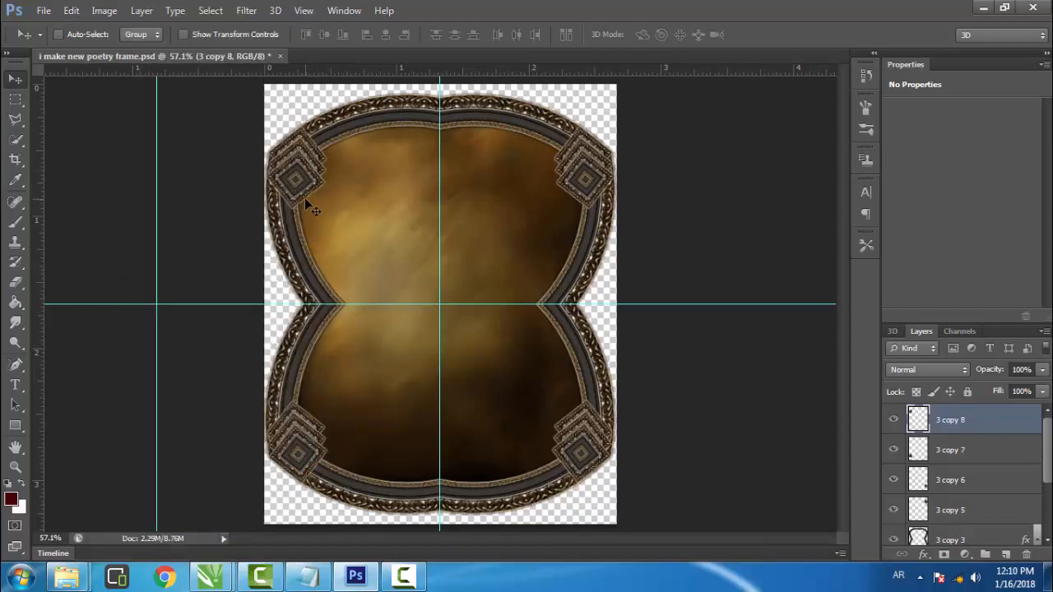
{"action": "key", "text": "Left"}
{"action": "key", "text": "Left"}
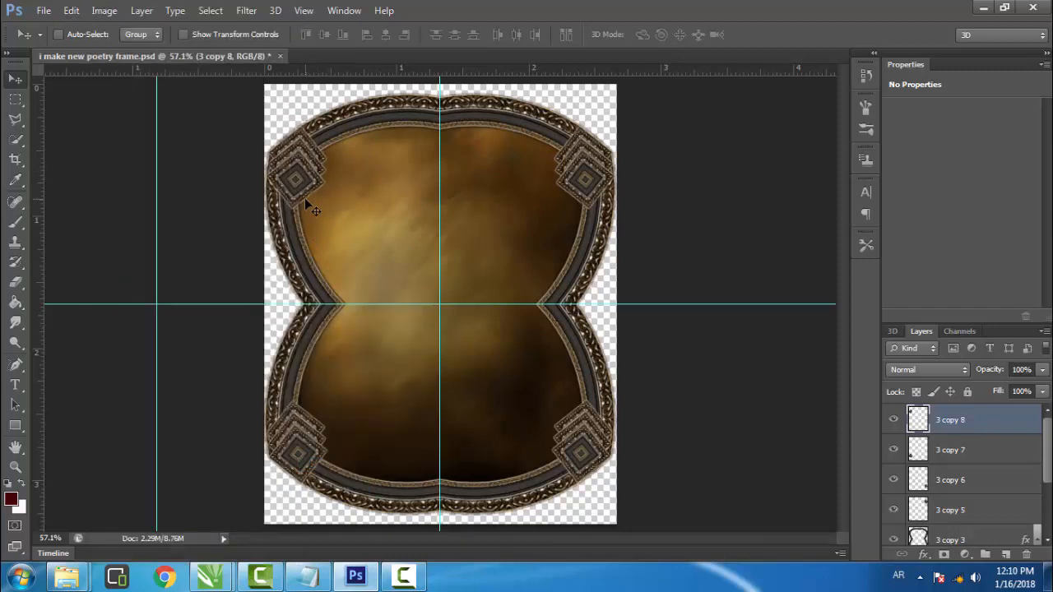